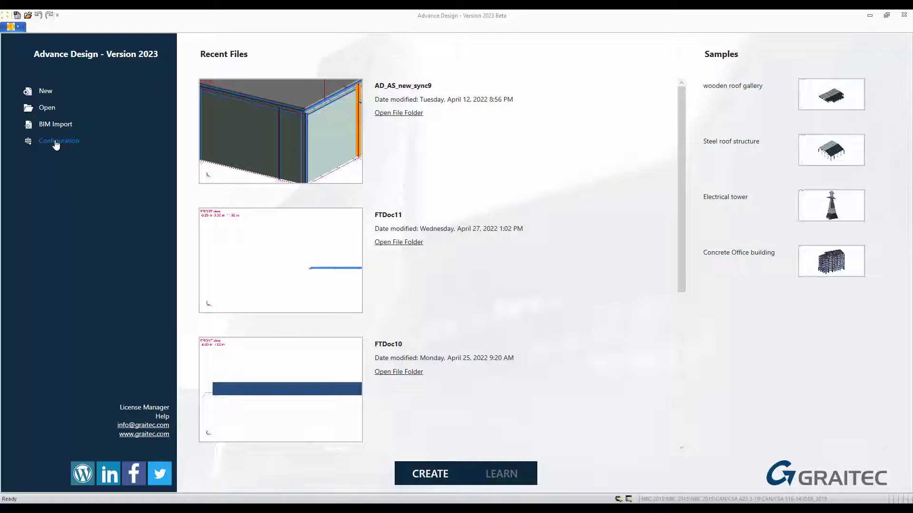
Review the standards available for combinations, seismic and reinforced concrete in the localization configuration.
left_click(56, 144)
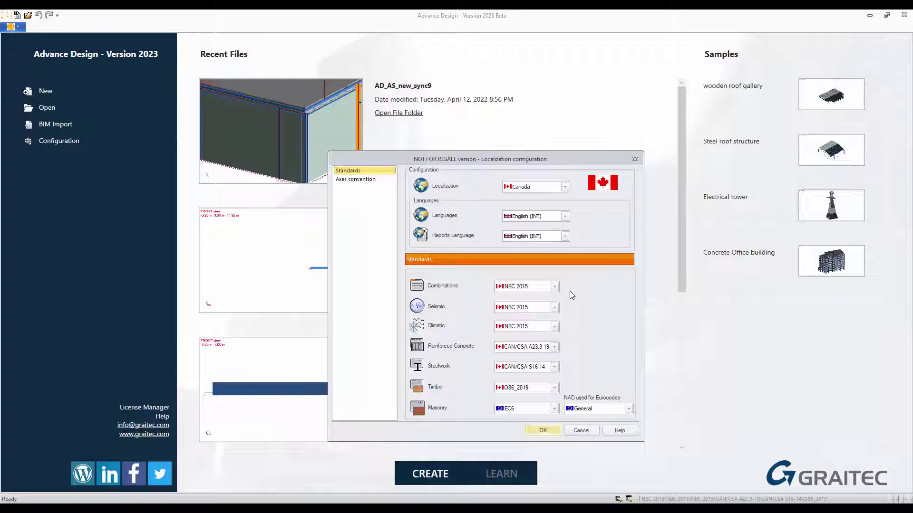
left_click(554, 287)
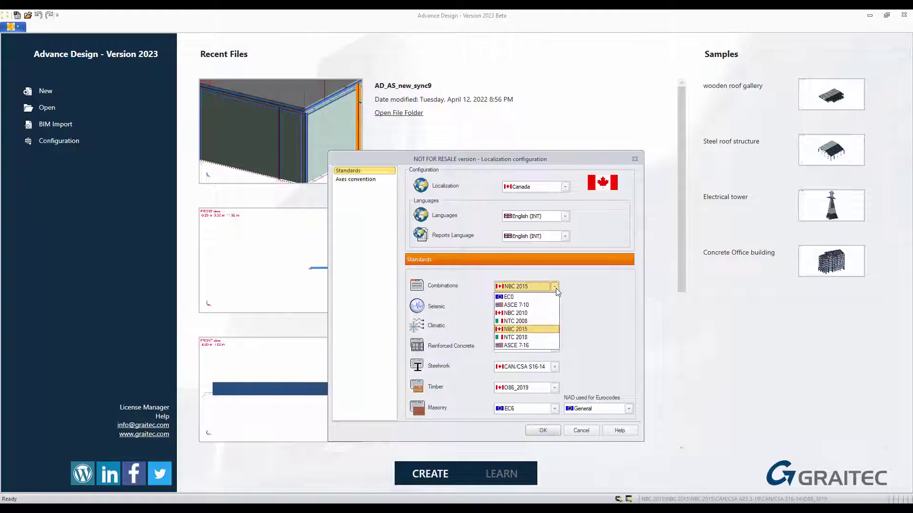
left_click(556, 289)
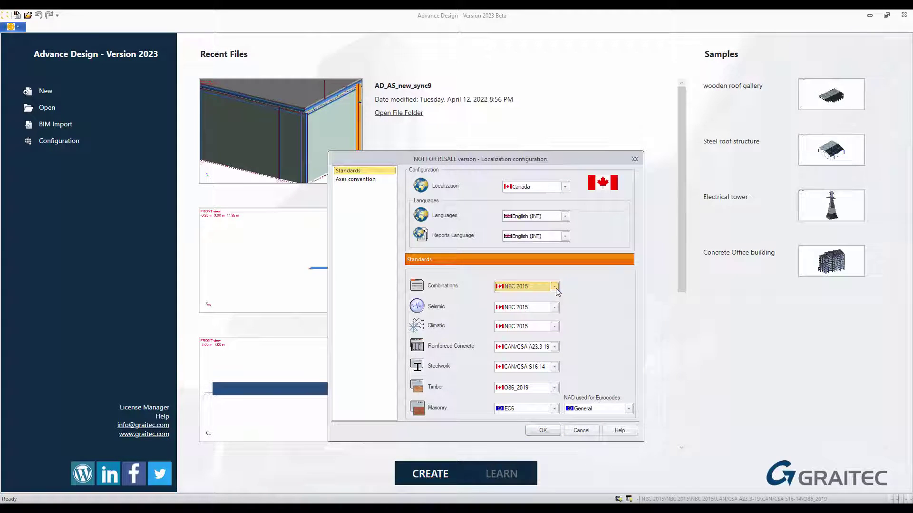
left_click(555, 308)
left_click(555, 308)
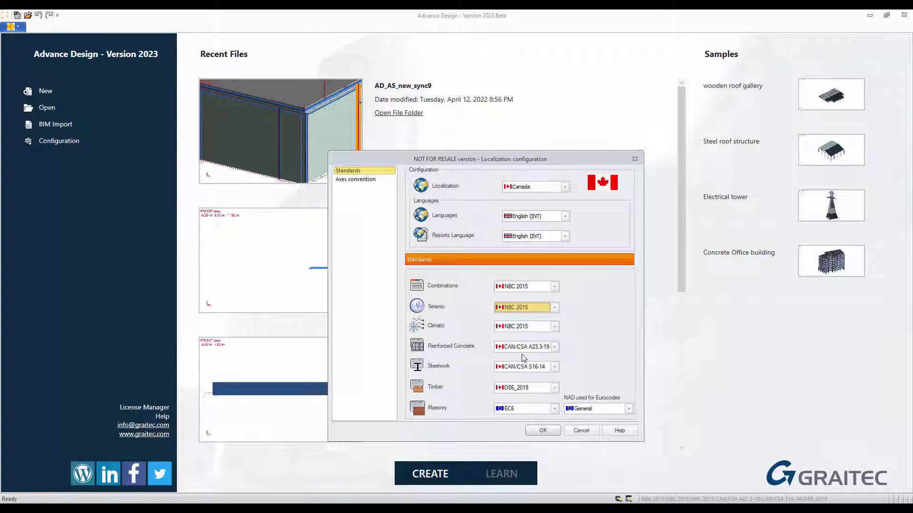
left_click(555, 348)
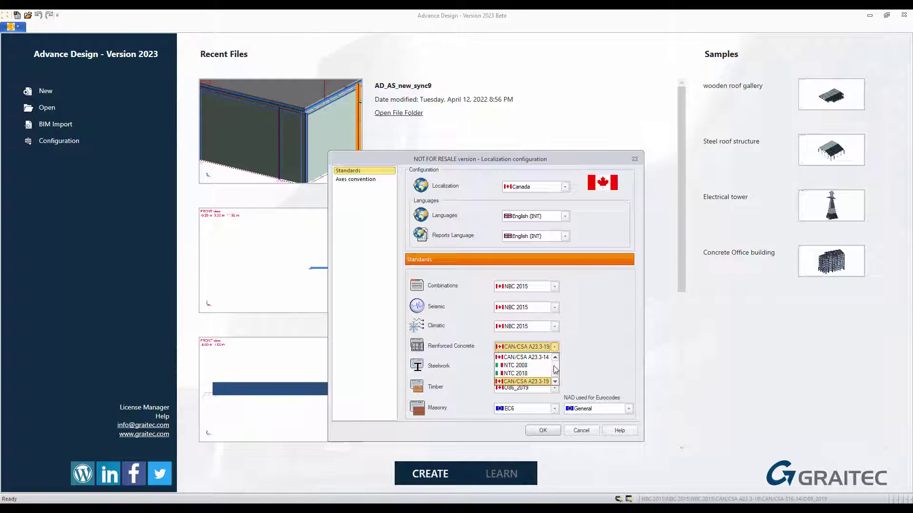
left_click_drag(555, 368, 557, 372)
left_click(582, 359)
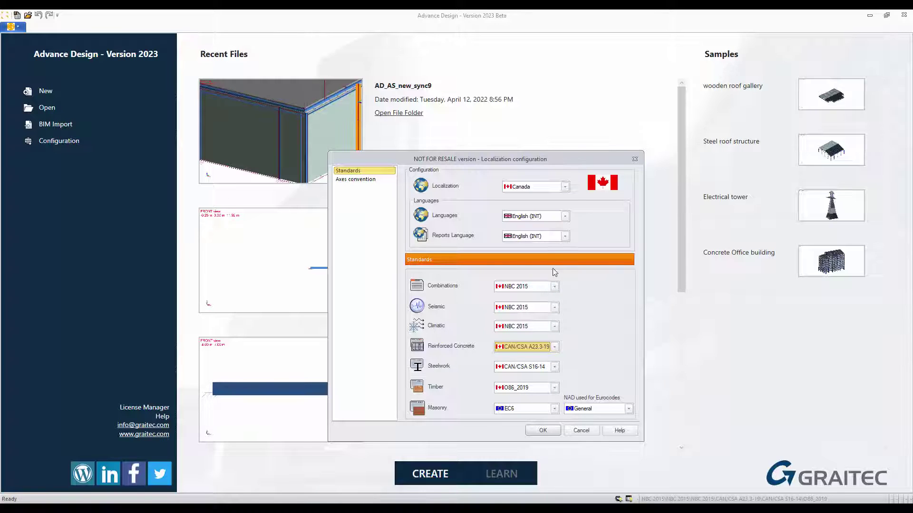
Check the available country localizations, keep Canada, and accept the localization configuration.
left_click(564, 187)
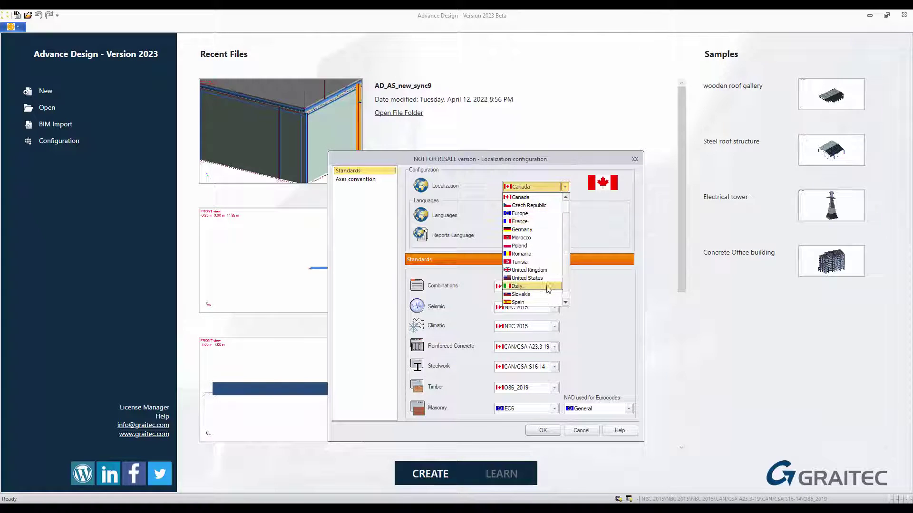
left_click(588, 234)
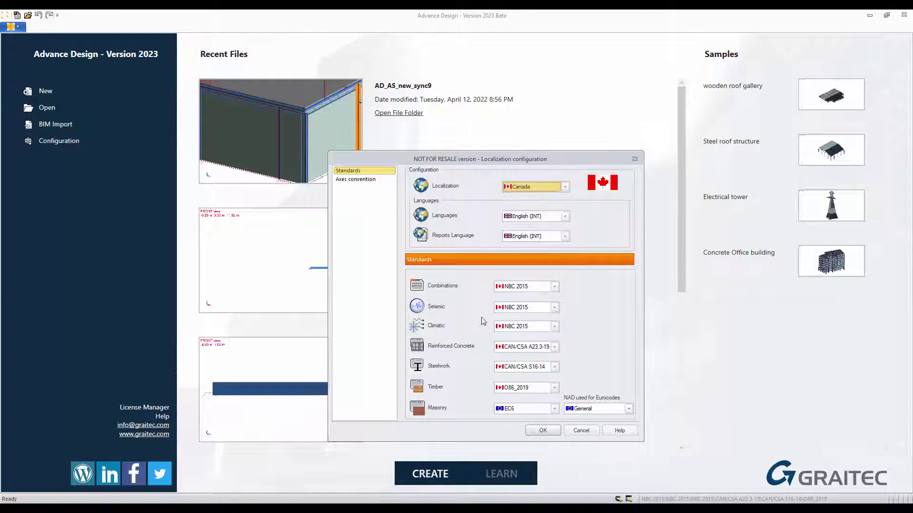
left_click(543, 430)
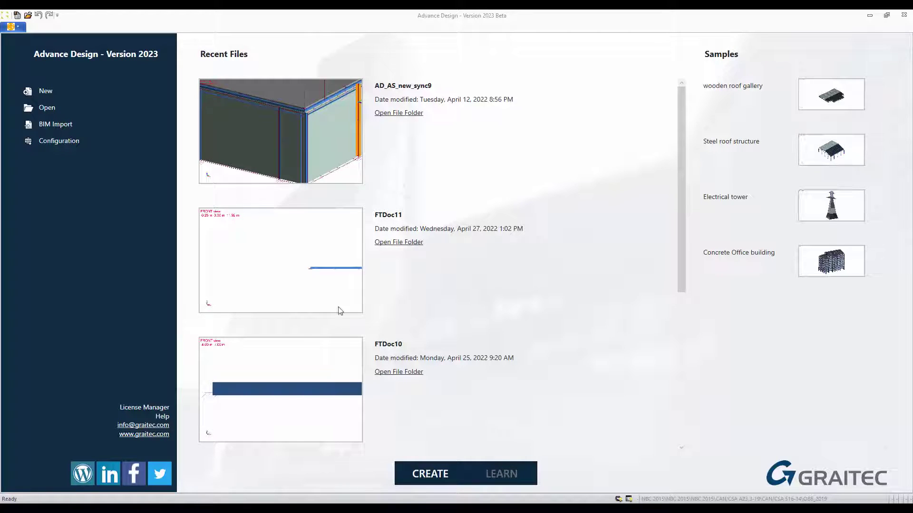
Create a new project, skipping the project settings wizard and dismissing the tip of the day.
left_click(46, 91)
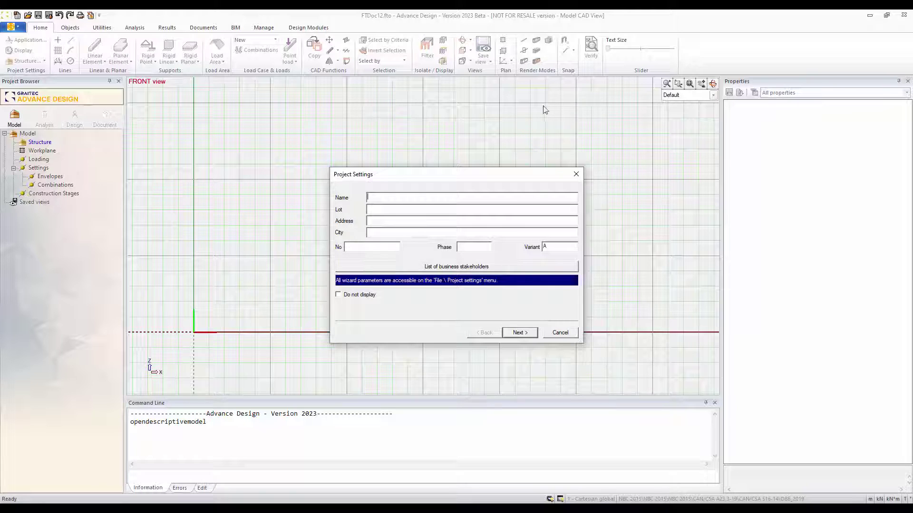
left_click(378, 200)
left_click(559, 334)
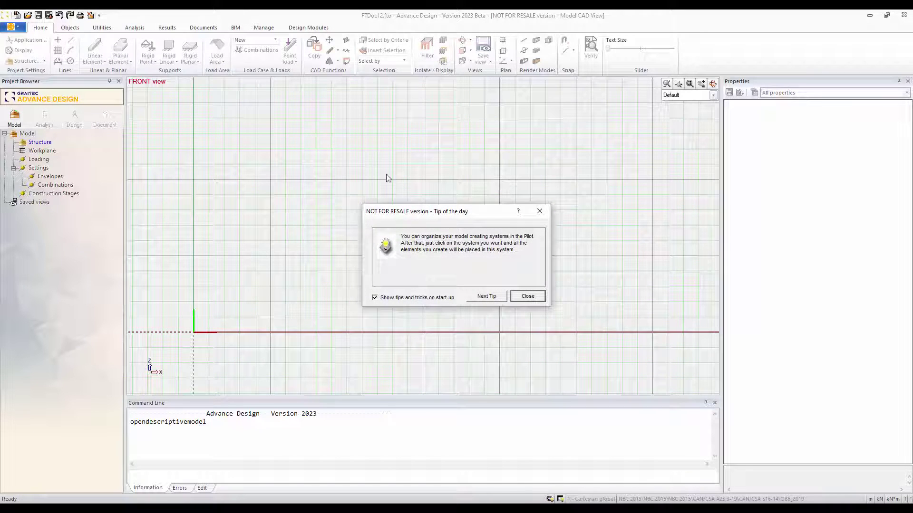
left_click(522, 297)
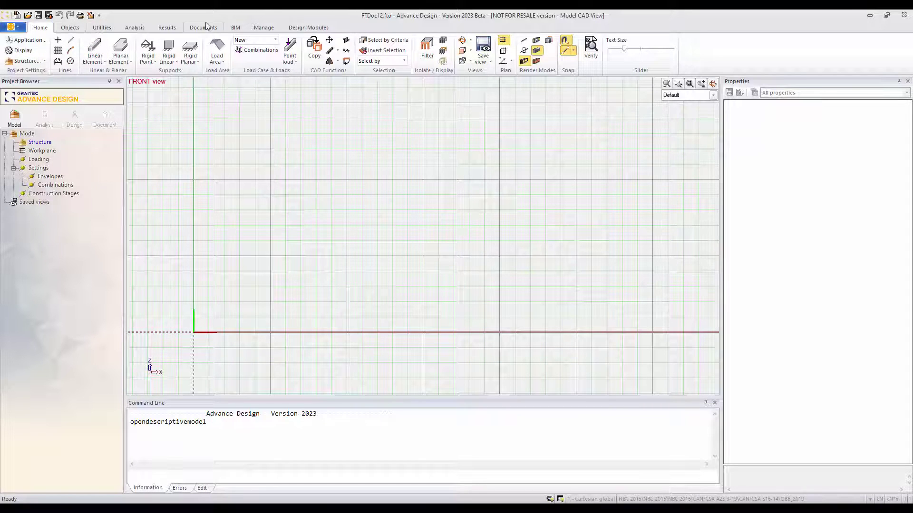
Review the commands offered for objects, utilities, analysis, results, documents, BIM and program management.
left_click(67, 29)
left_click(100, 28)
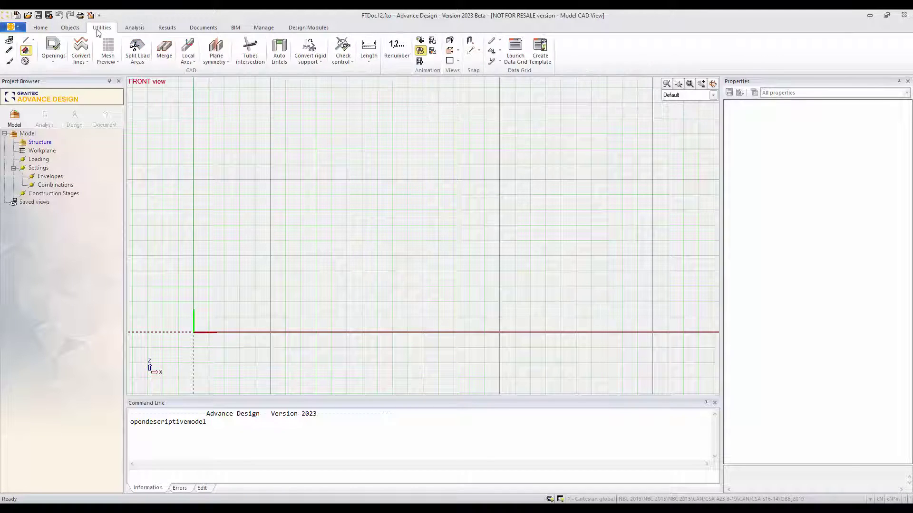
left_click(132, 29)
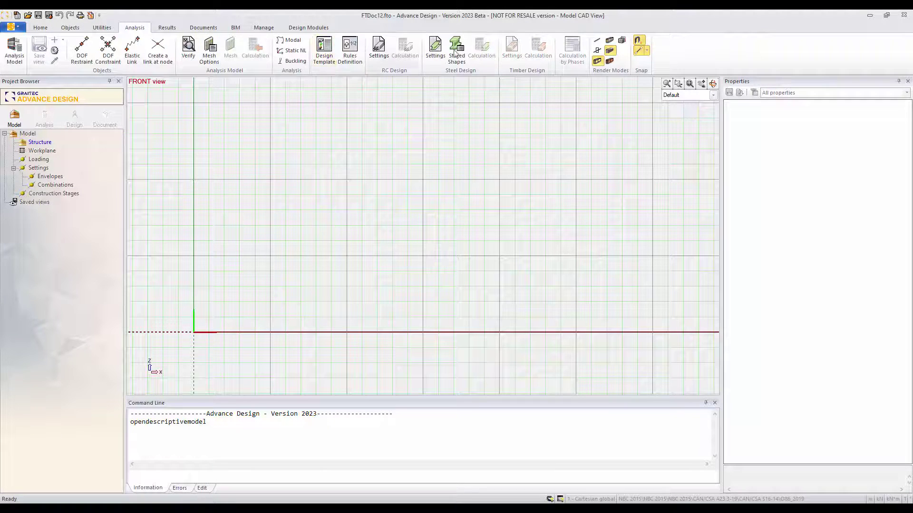
left_click(169, 28)
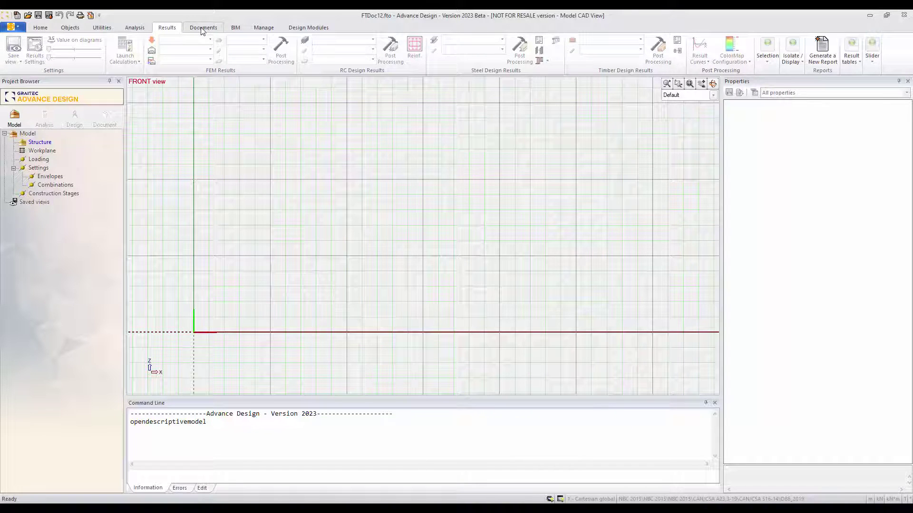
left_click(201, 29)
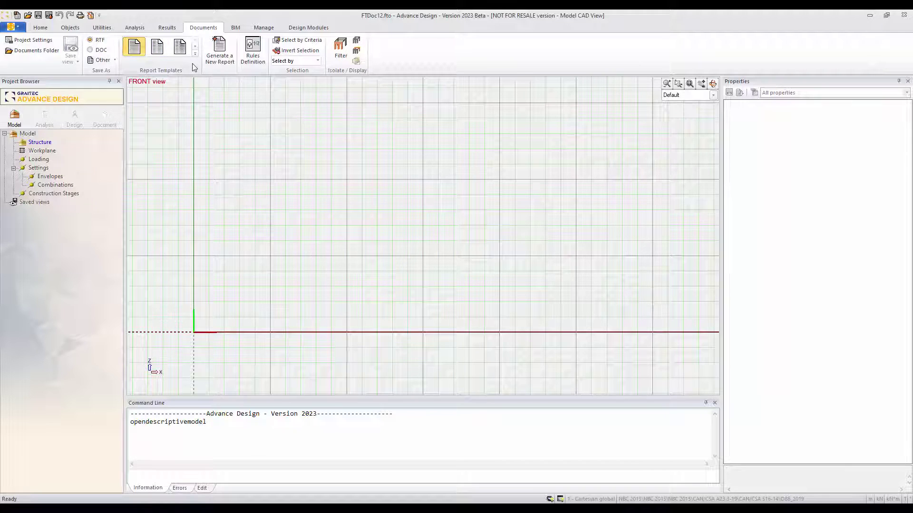
left_click(235, 29)
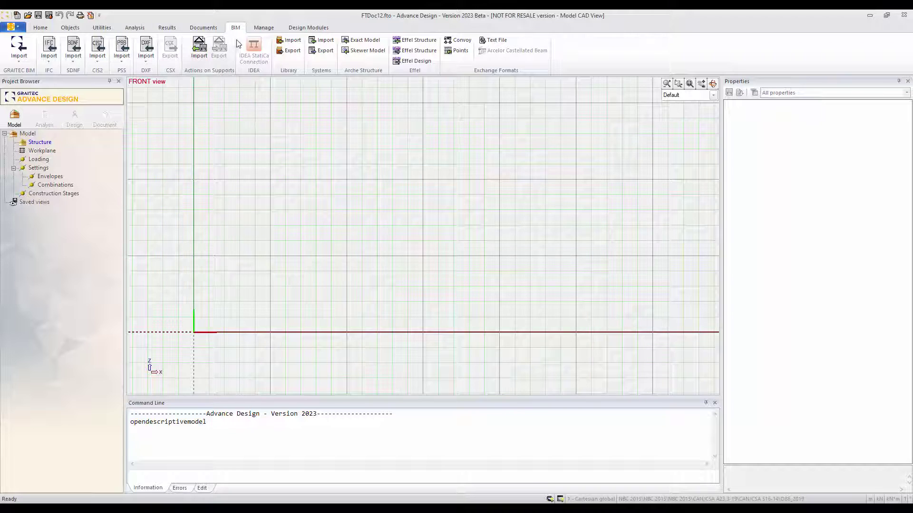
left_click(263, 29)
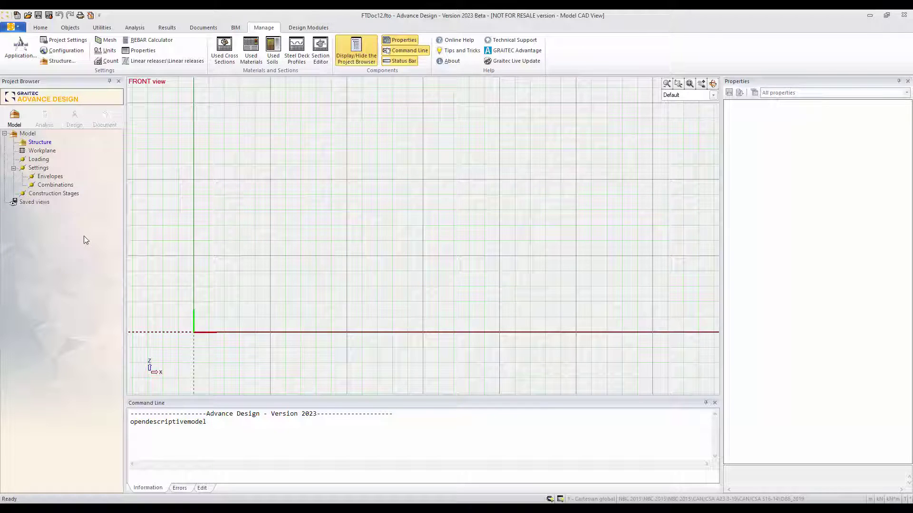
Start a linear element and look through the material codes available for it.
left_click(44, 30)
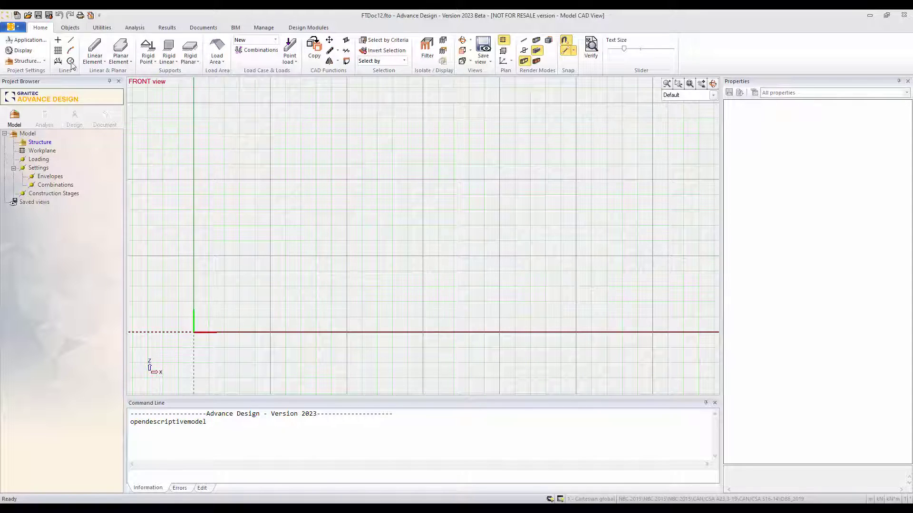
left_click(95, 48)
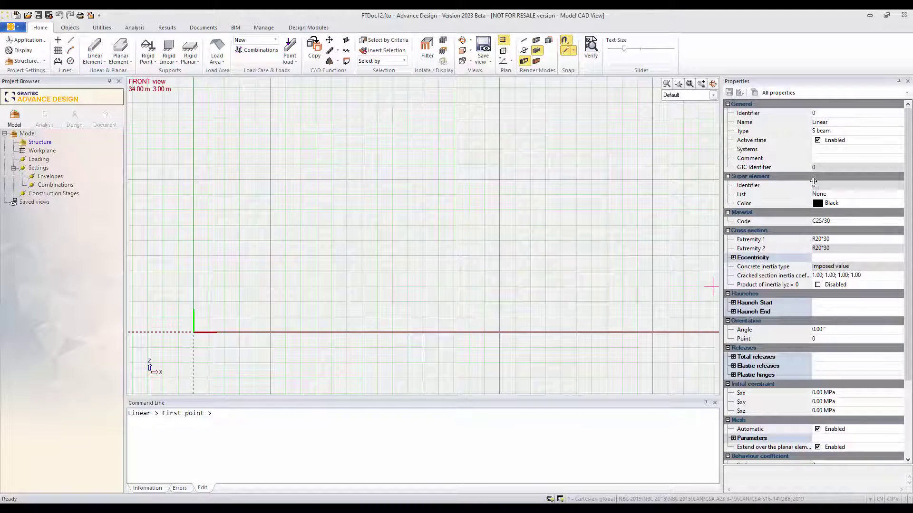
left_click(852, 222)
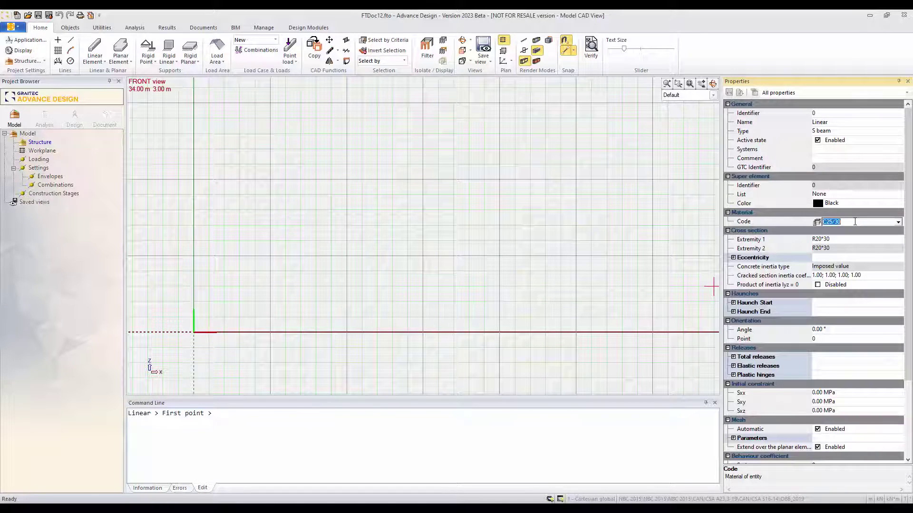
left_click(897, 222)
left_click_drag(898, 274, 902, 245)
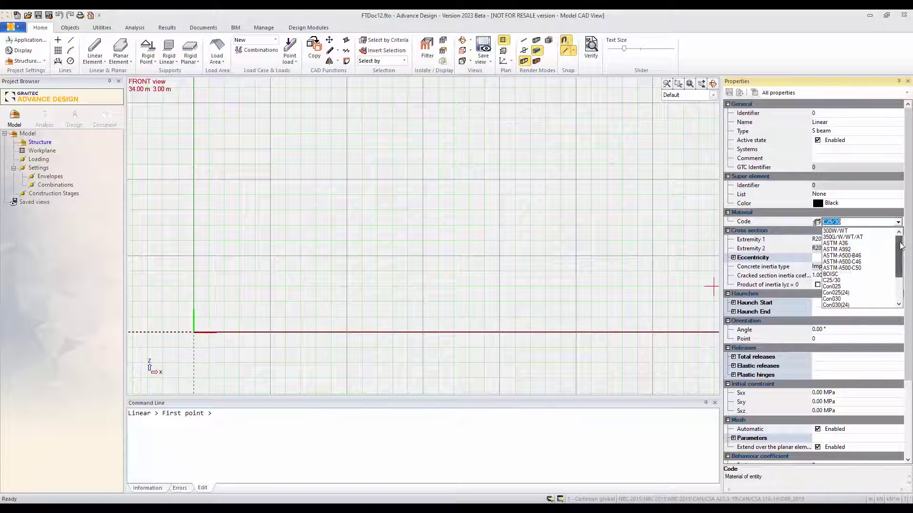
Browse the material library for STEEL grades of the CSA G40.21 standard and close the Materials dialog.
left_click(815, 222)
left_click(815, 221)
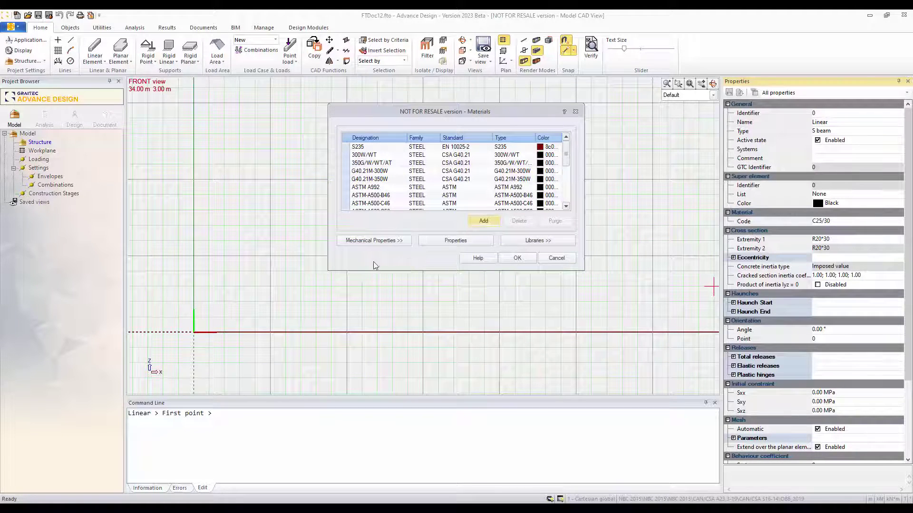
left_click(512, 241)
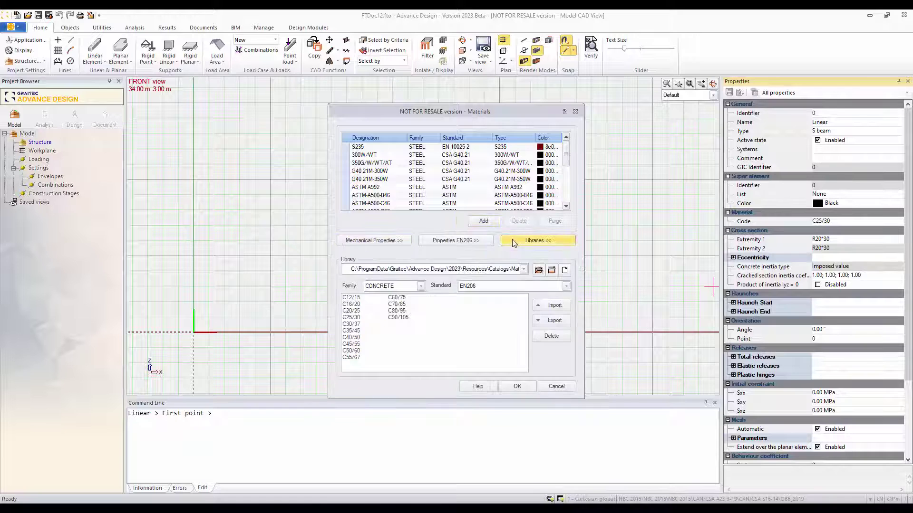
left_click(420, 286)
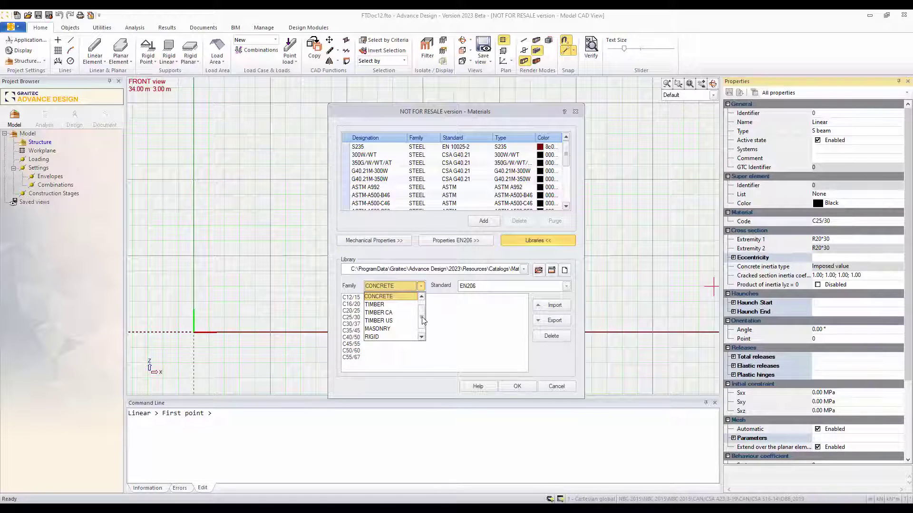
scroll(423, 312, "up", 2)
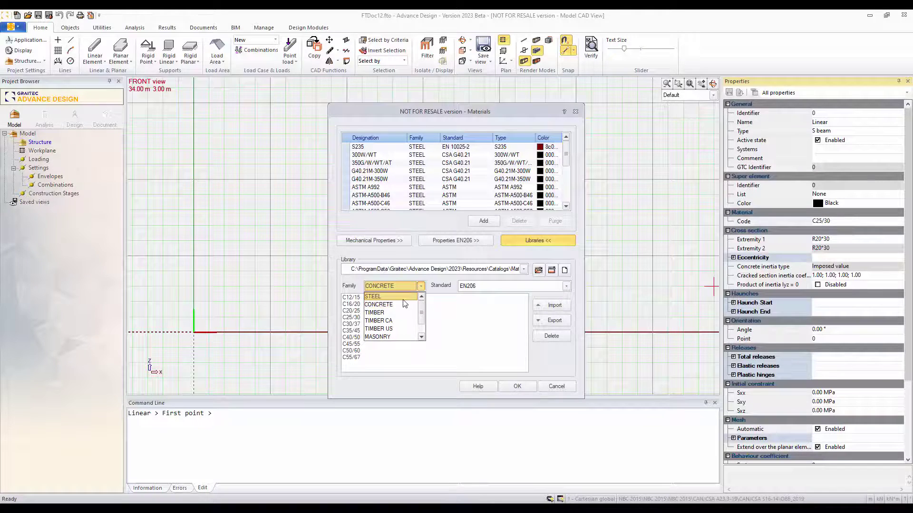
left_click(404, 304)
left_click(566, 286)
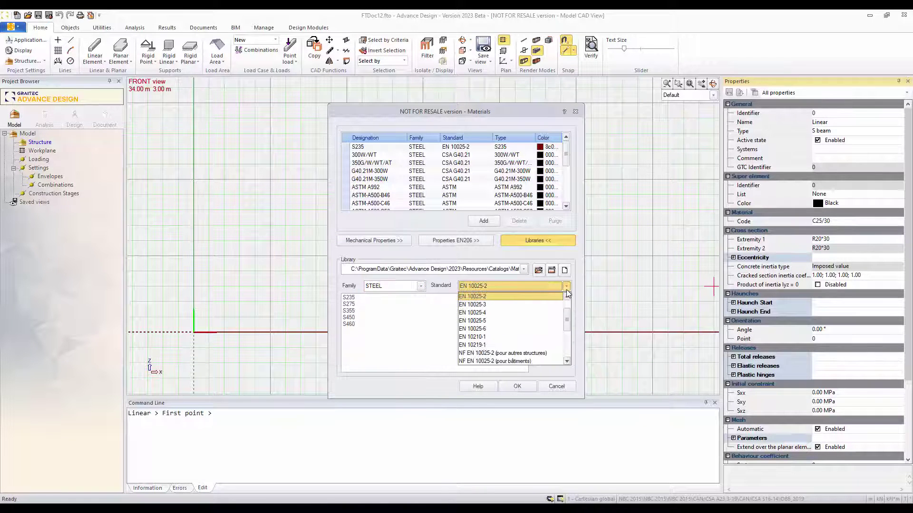
scroll(567, 308, "up", 1)
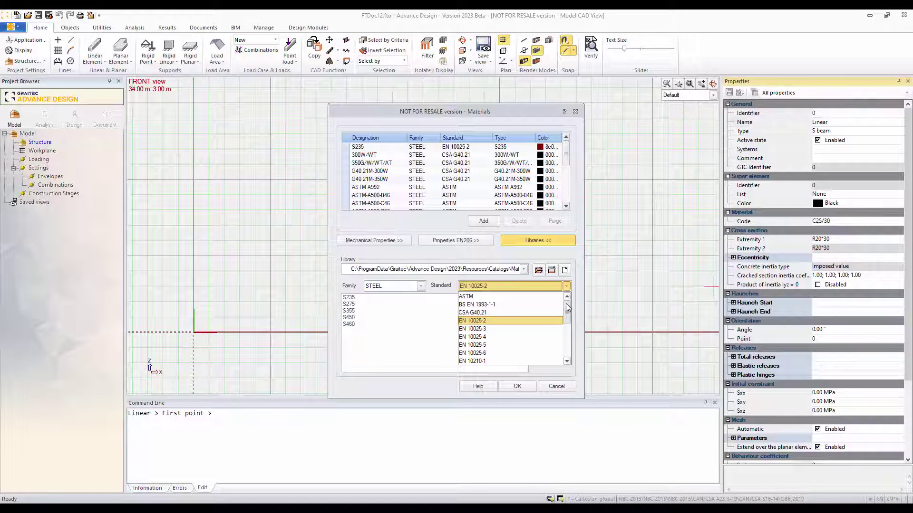
left_click(521, 317)
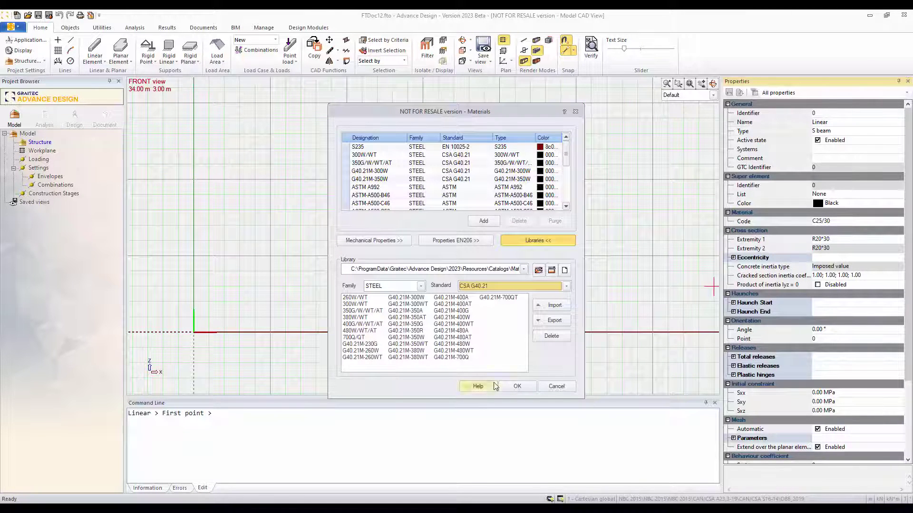
left_click(517, 386)
Set the linear element's material to 350G/W/WT/AT.
left_click(842, 221)
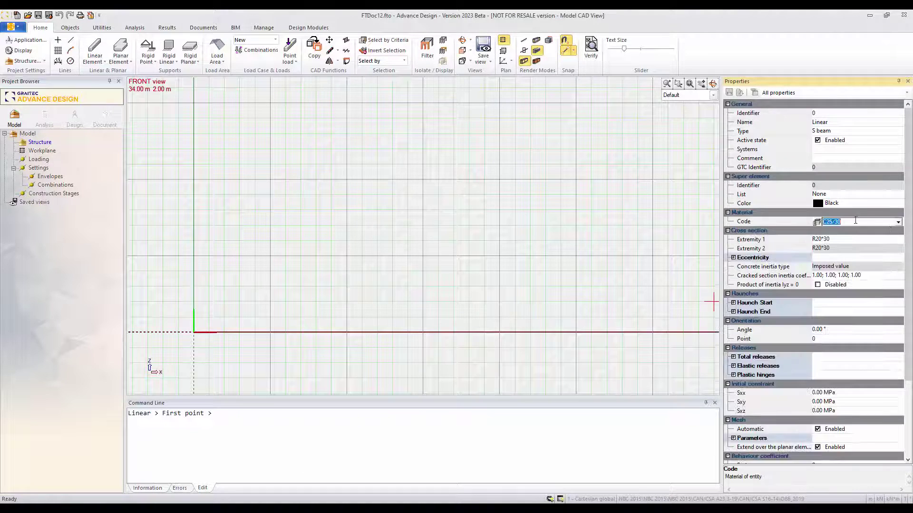
left_click(897, 223)
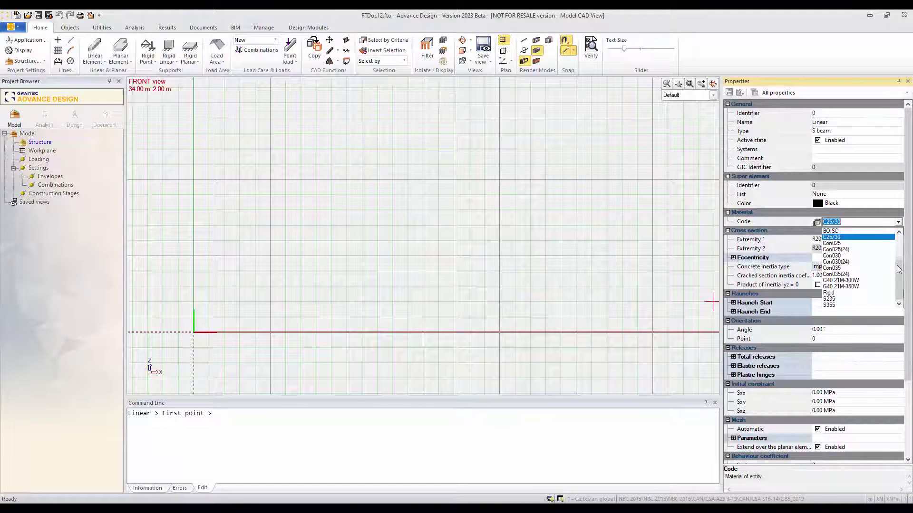
left_click_drag(898, 271, 900, 246)
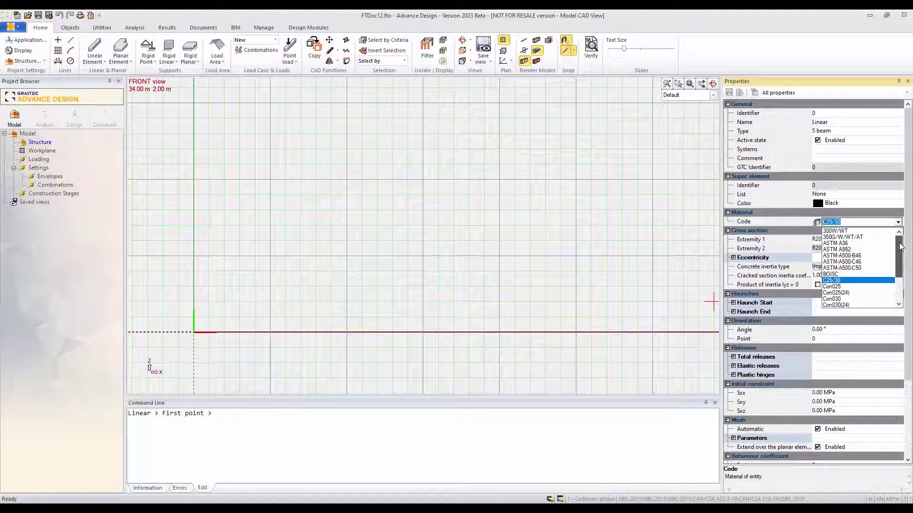
left_click(833, 237)
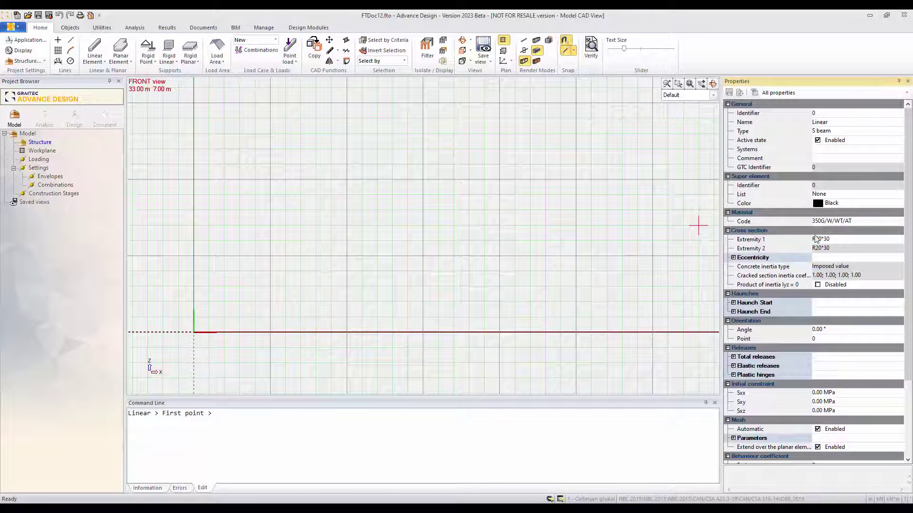
Set the linear element's Extremity 1 cross section to W150x30 from the CISC W family in the Graitec Profiles library.
left_click(856, 241)
left_click(897, 241)
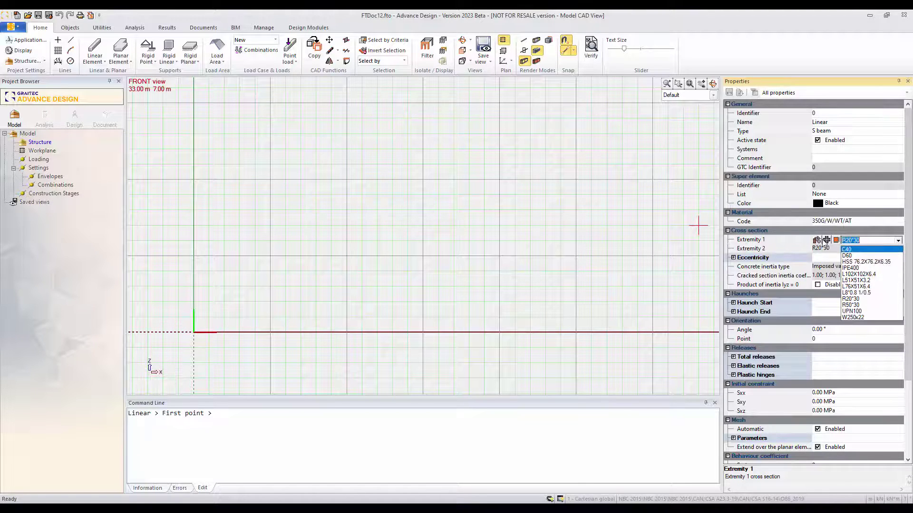
left_click(817, 241)
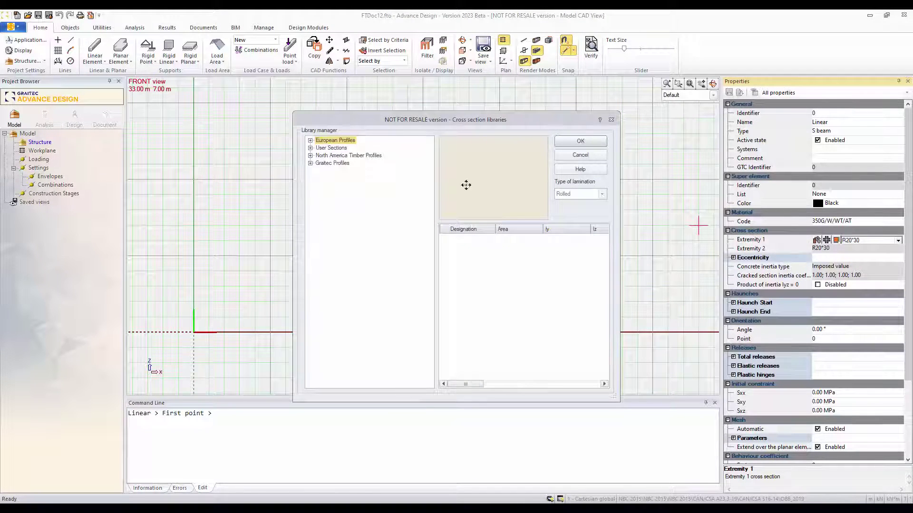
left_click(310, 163)
left_click(320, 171)
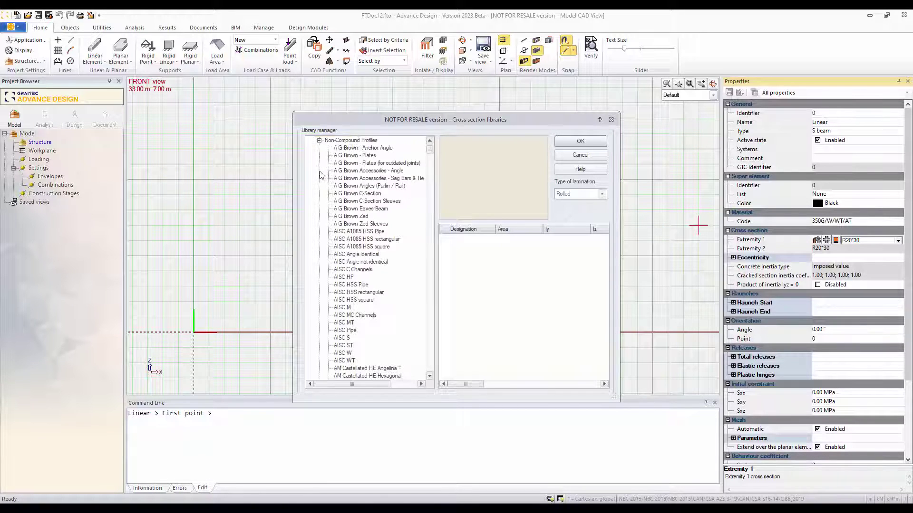
scroll(431, 160, "down", 3)
scroll(432, 160, "down", 8)
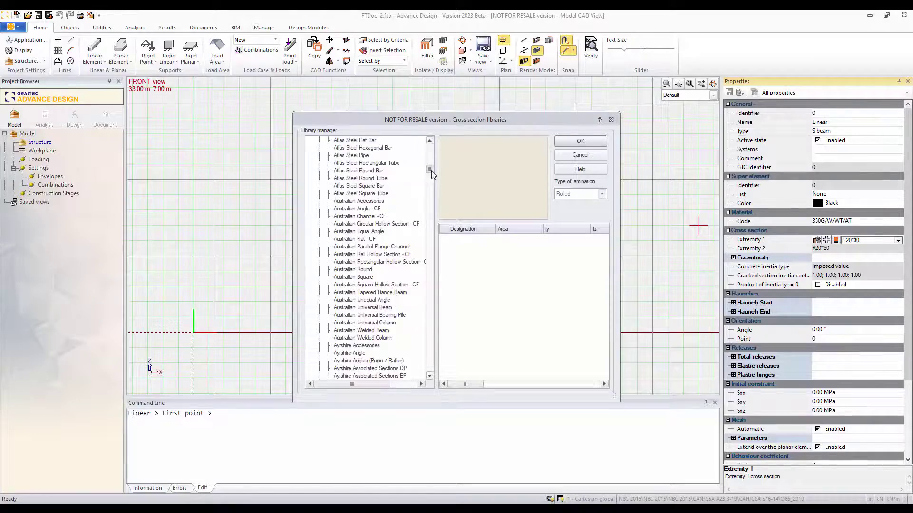
scroll(434, 181, "up", 12)
left_click_drag(433, 152, 436, 201)
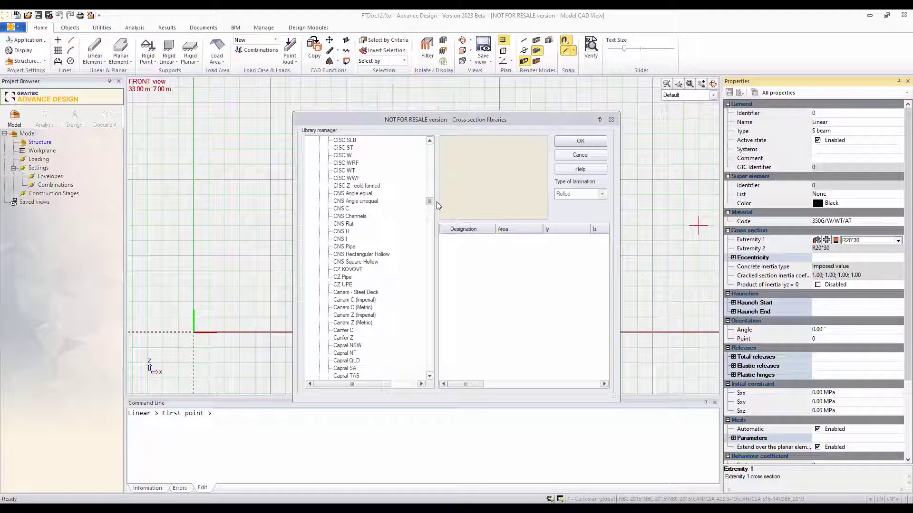
left_click(339, 156)
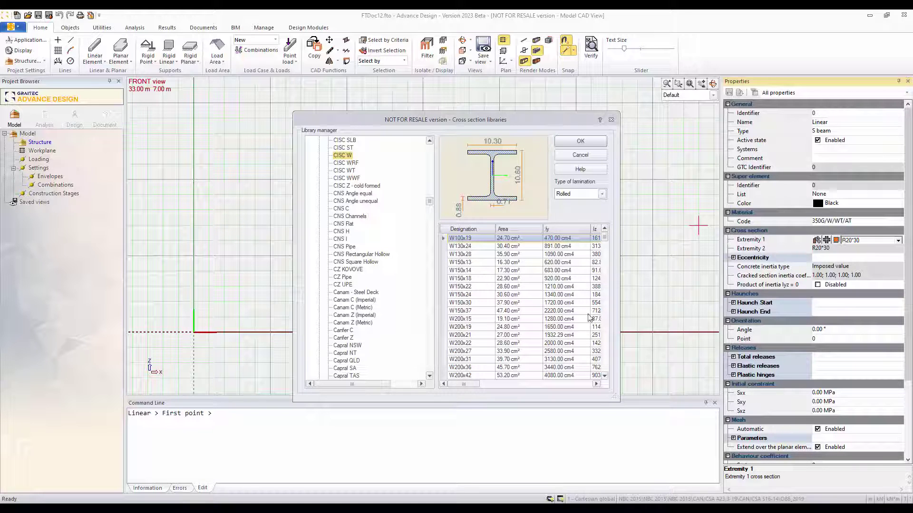
left_click(450, 303)
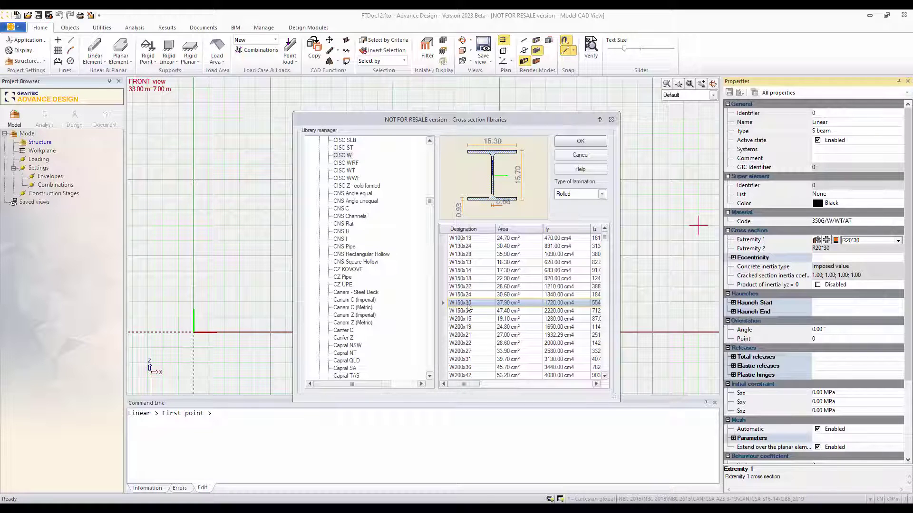
left_click(580, 141)
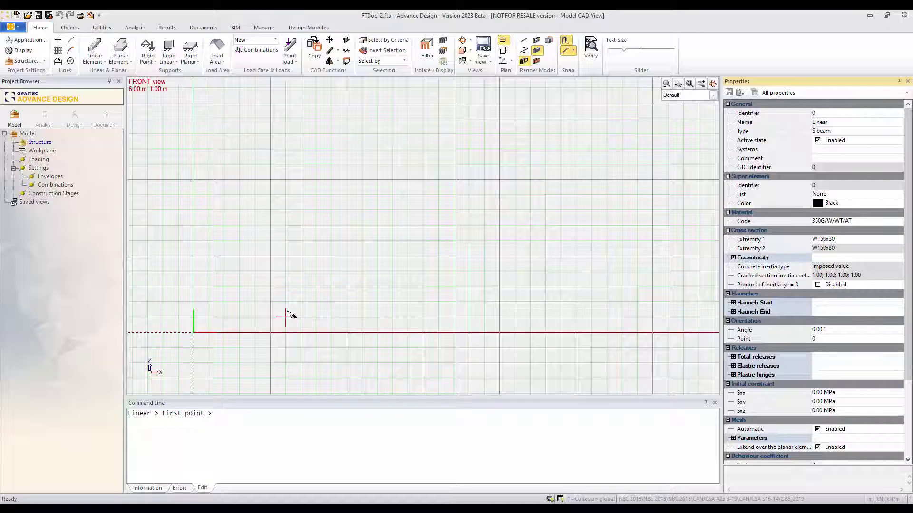
Draw a portal frame on the front workplane with columns at X = 5 m and 8 m and a connecting beam at 3 m height.
left_click(270, 331)
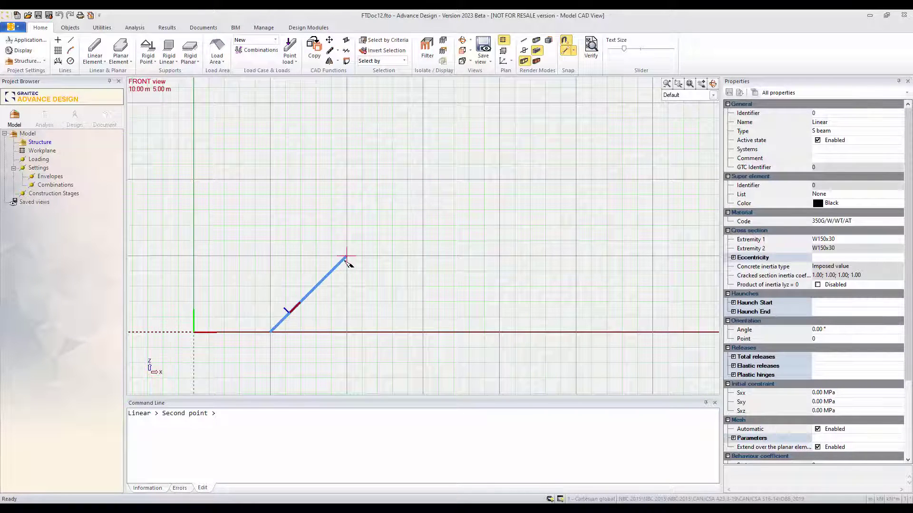
left_click(271, 286)
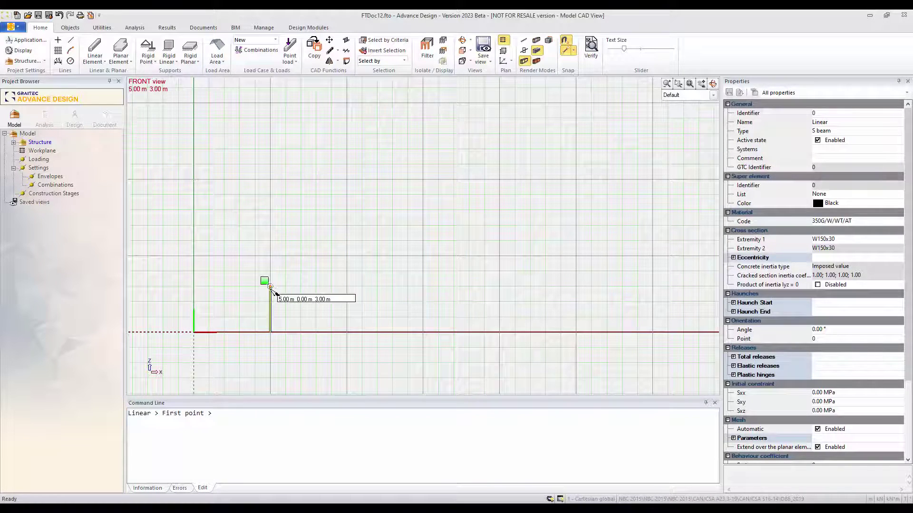
left_click(316, 287)
left_click(316, 332)
scroll(330, 302, "up", 2)
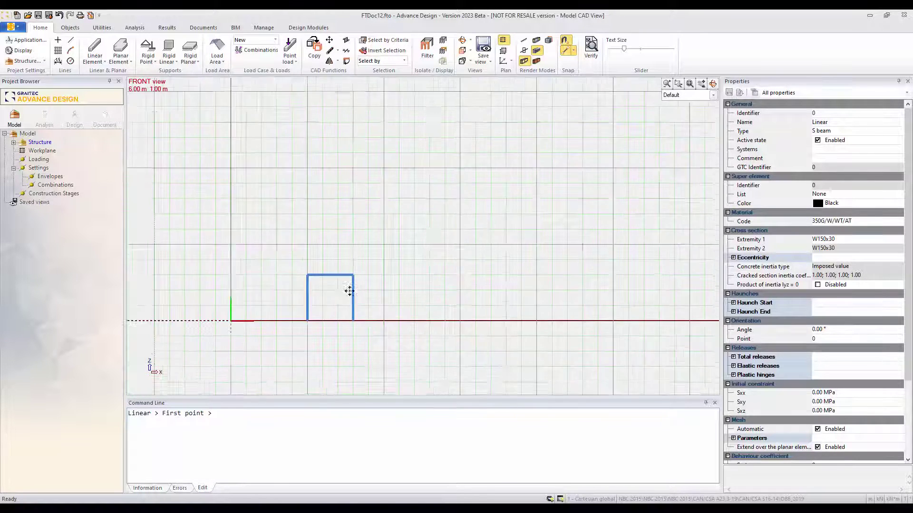
scroll(409, 256, "up", 3)
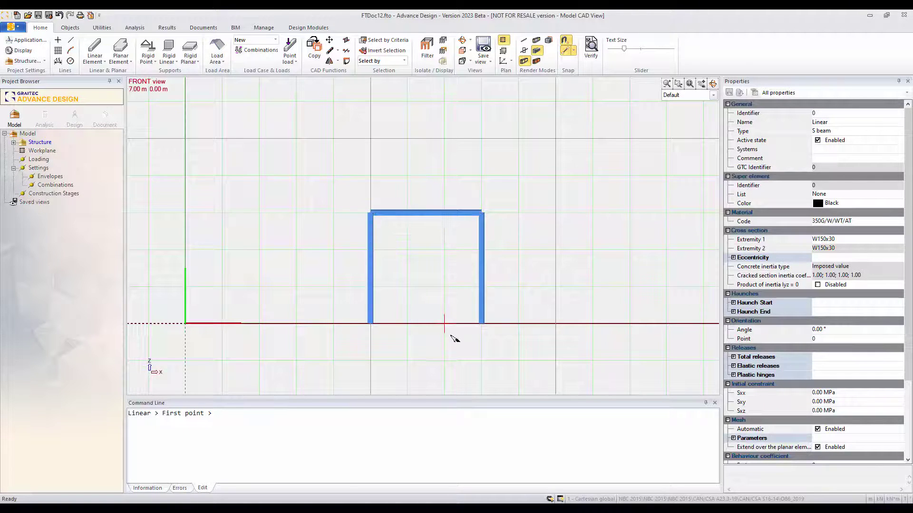
scroll(437, 304, "down", 2)
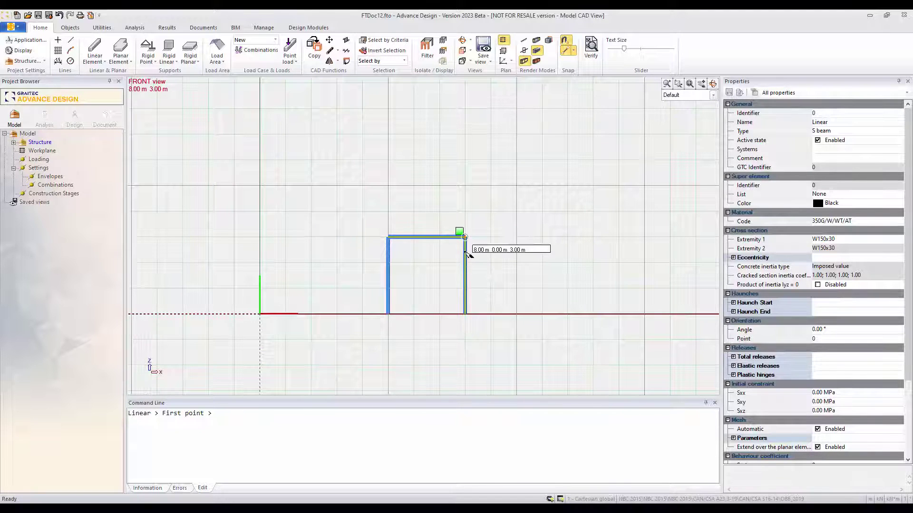
key("Escape")
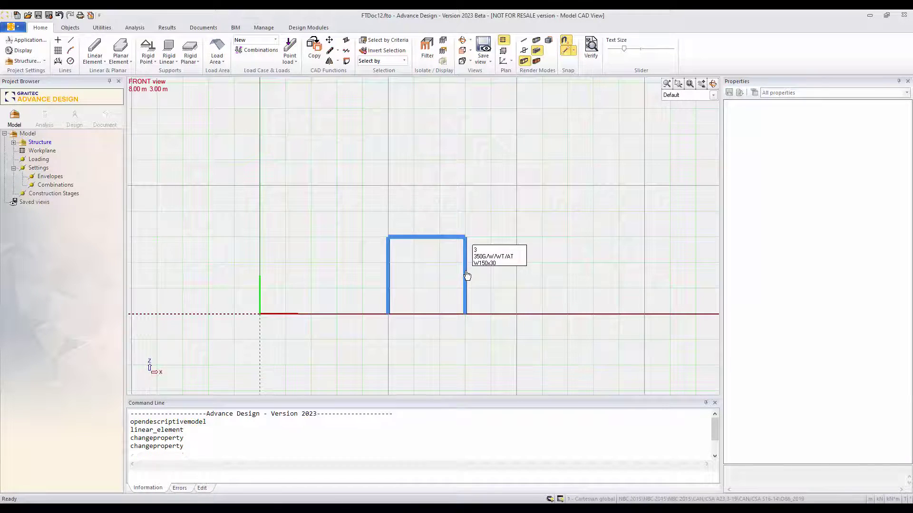
Select the frame's column at X = 8 m, examine its properties through to the design settings, and clear the selection.
left_click(466, 273)
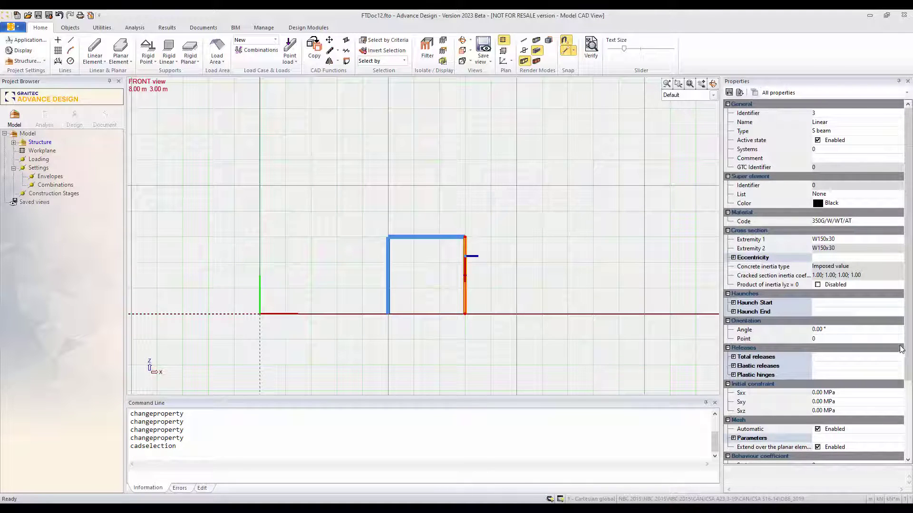
left_click_drag(908, 356, 909, 433)
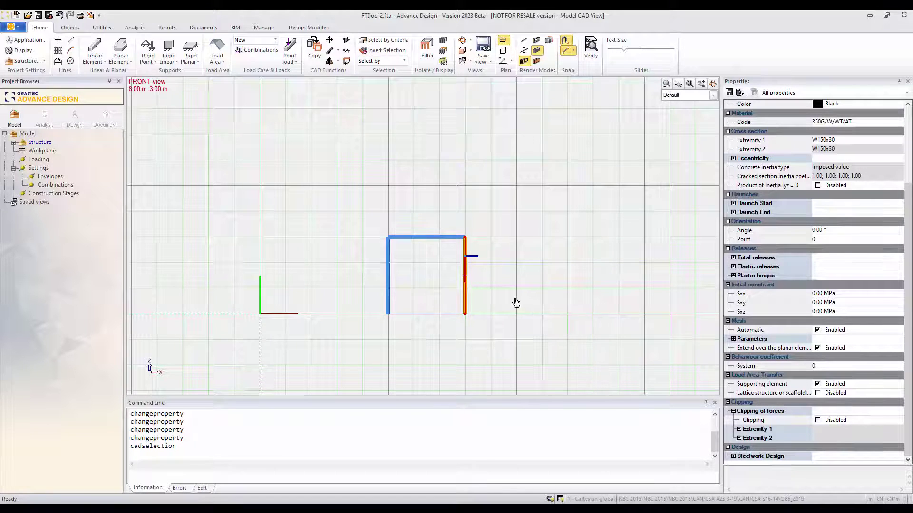
scroll(483, 283, "down", 4)
middle_click_drag(520, 285, 326, 228)
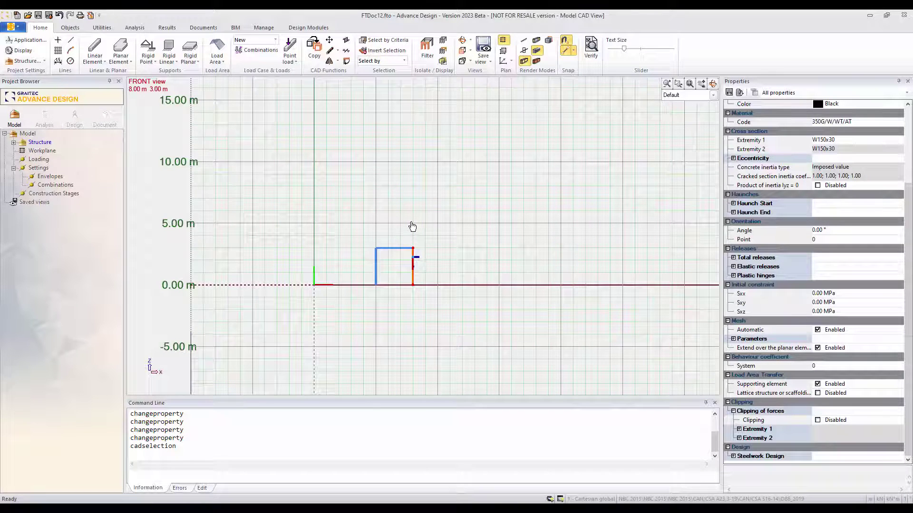
scroll(413, 265, "up", 3)
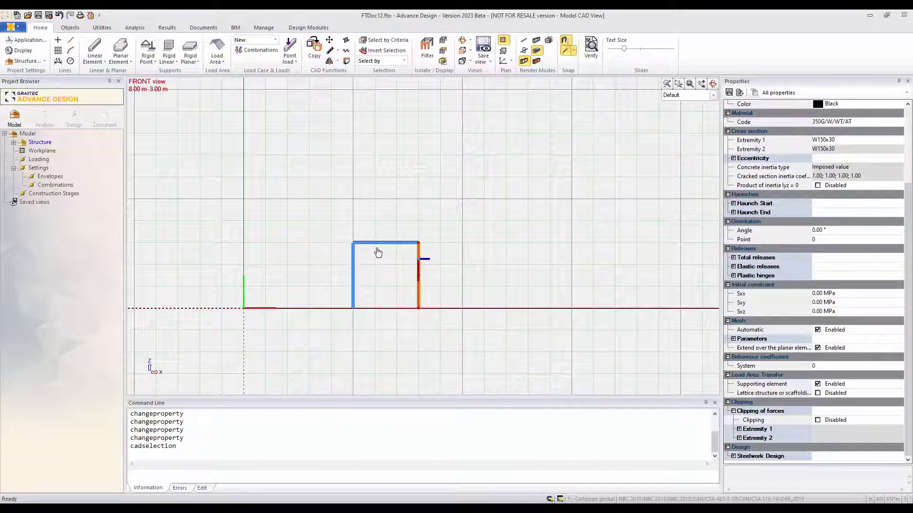
key("Escape")
Copy the beam and the column at X = 8 m by 3 m along X to add a second bay.
left_click_drag(434, 249, 398, 231)
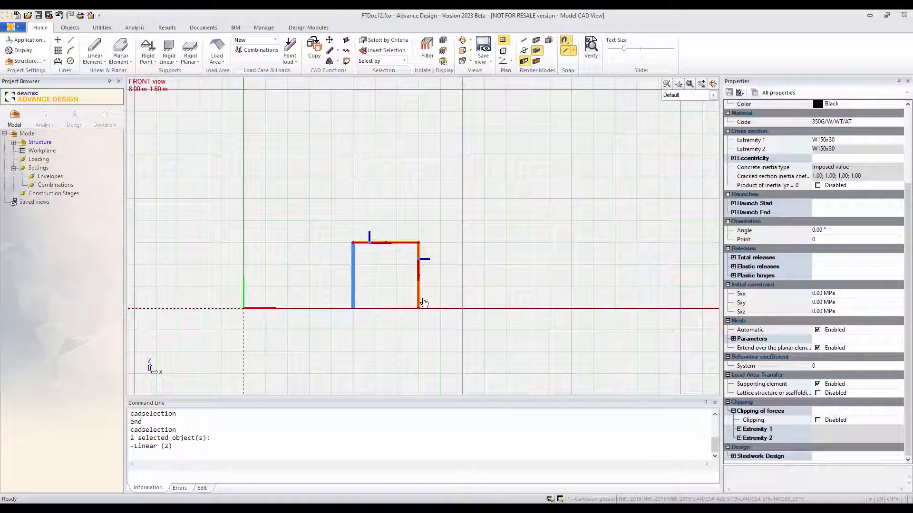
left_click(419, 308, "ctrl")
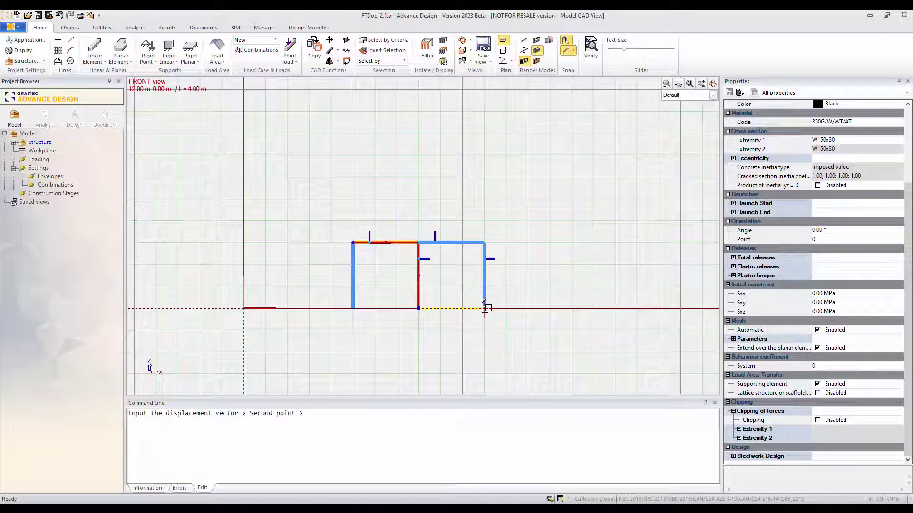
left_click(485, 308)
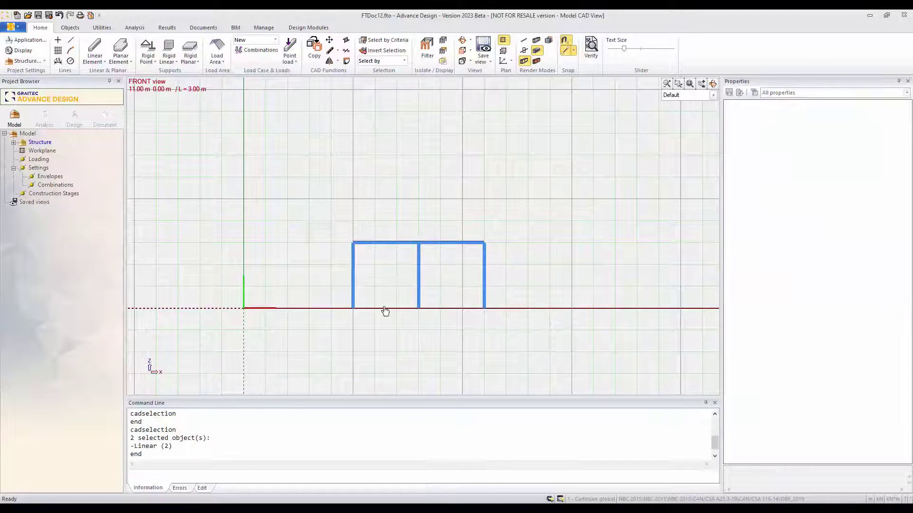
Switch to the top view and rebuild the workplane on that view so the grid lies horizontally.
middle_click_drag(461, 279, 422, 287, "shift")
scroll(418, 286, "down", 4)
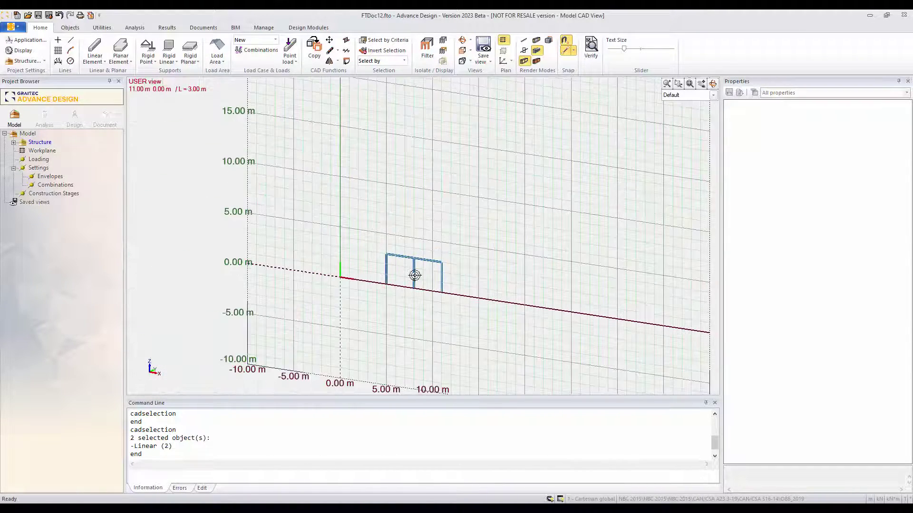
middle_click_drag(416, 231, 428, 239)
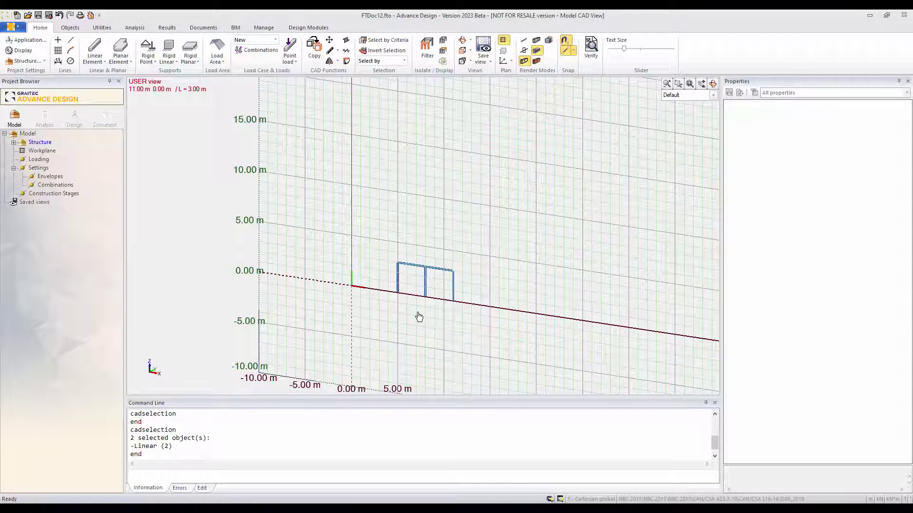
key("alt+5")
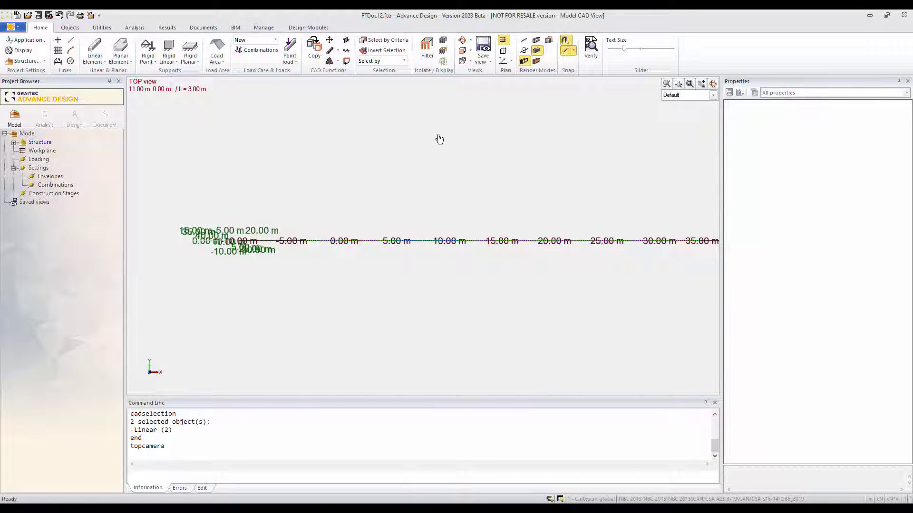
left_click(503, 52)
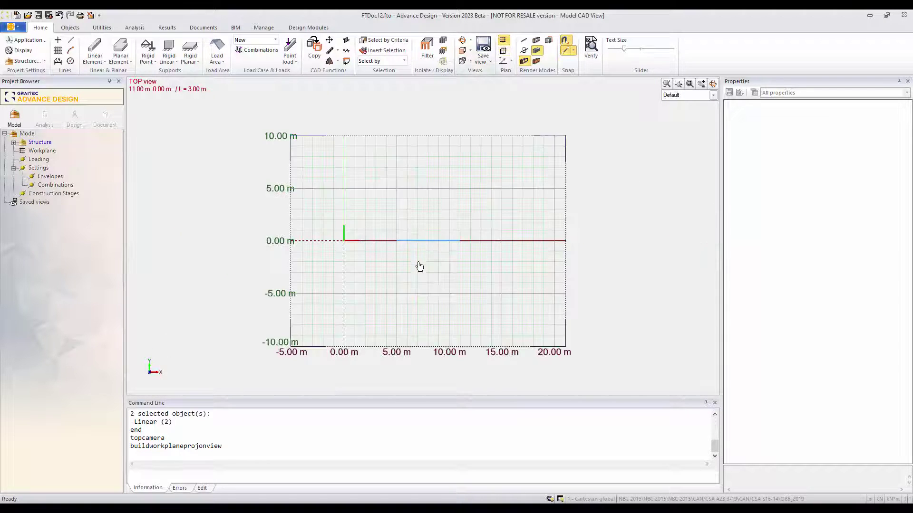
Copy all five elements of the two-bay frame by 4 m in the negative Y direction.
middle_click_drag(379, 369, 309, 307, "shift")
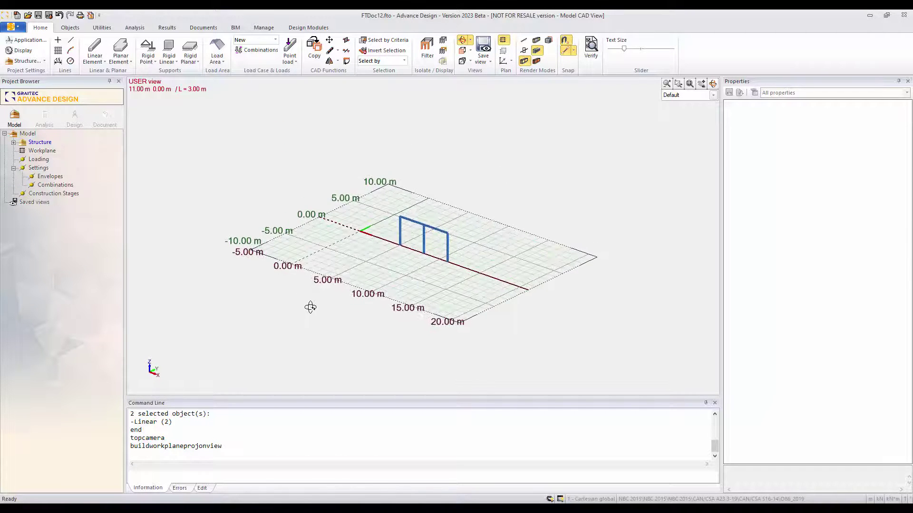
scroll(405, 298, "up", 2)
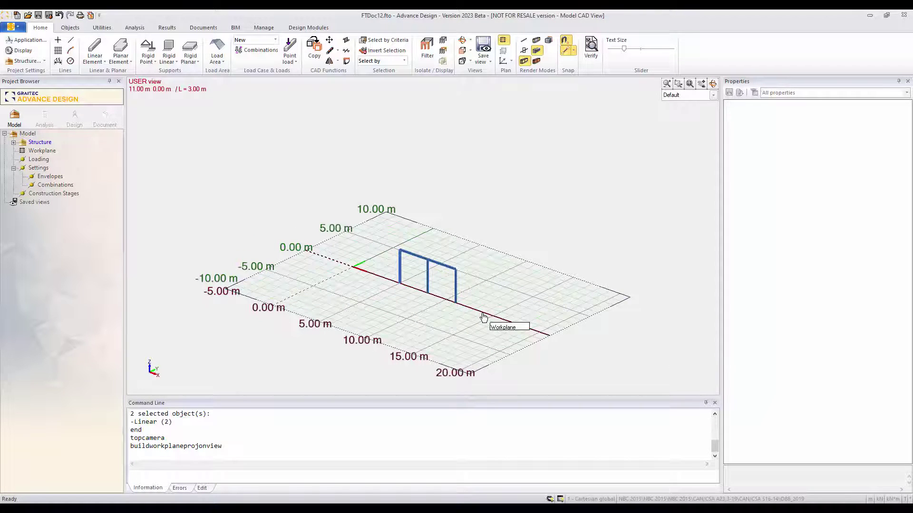
left_click_drag(470, 318, 364, 224)
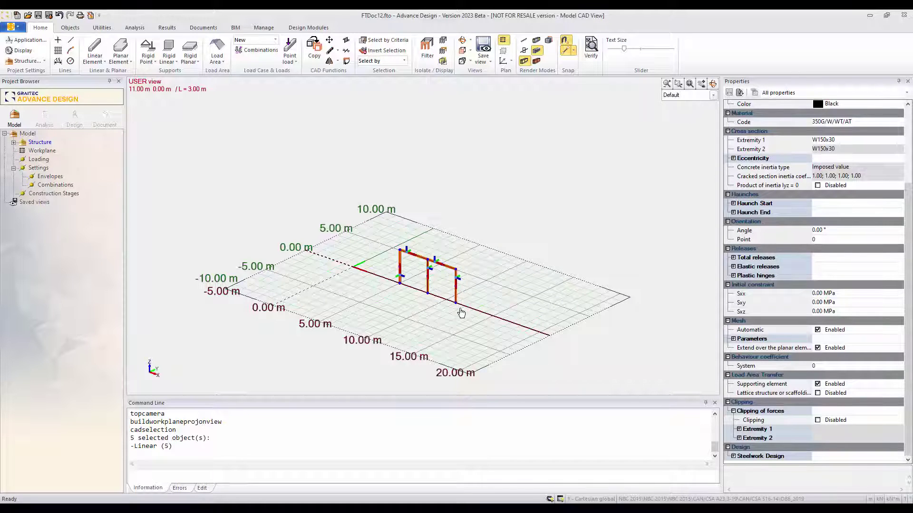
left_click(456, 303)
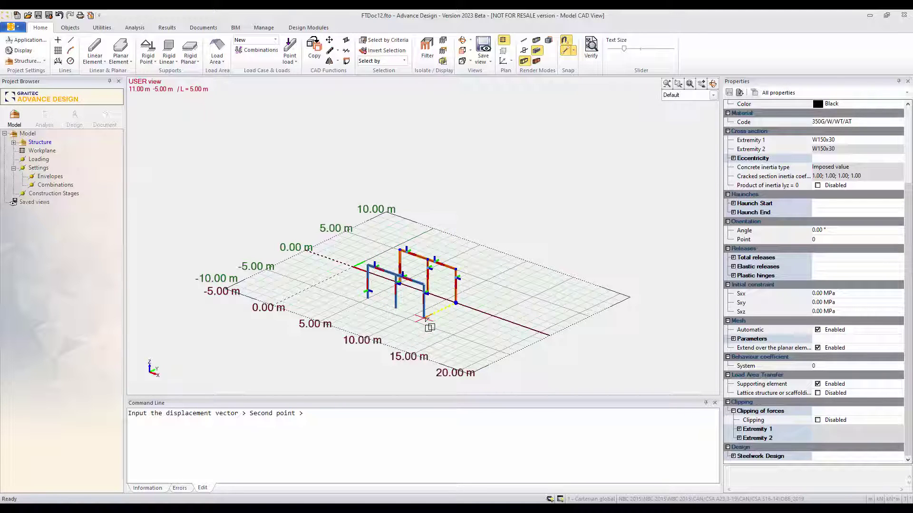
left_click(424, 319)
Draw three linear beams along Y joining the matching column tops of the two parallel frames.
mouse_move(453, 368)
middle_mouse_down()
mouse_move(398, 363)
mouse_move(440, 372)
mouse_move(575, 369)
mouse_move(447, 375)
mouse_move(465, 378)
middle_mouse_up()
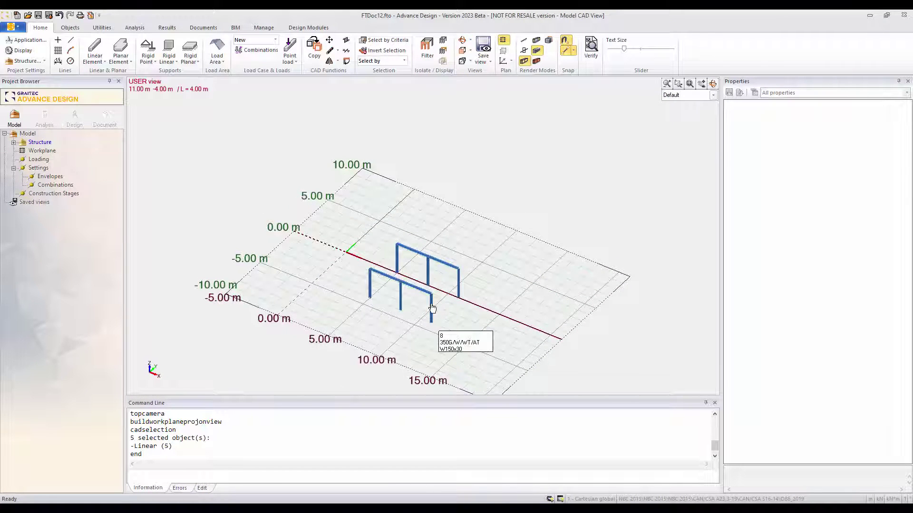
left_click(95, 51)
left_click(370, 269)
left_click(397, 245)
left_click(401, 281)
left_click(428, 258)
left_click(431, 292)
left_click(458, 269)
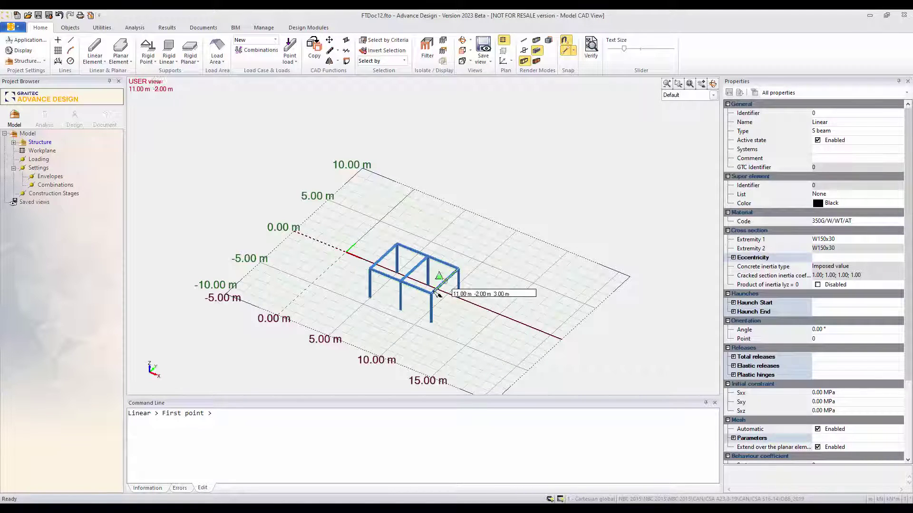
mouse_move(364, 331)
middle_mouse_down("shift")
mouse_move(464, 269)
mouse_move(497, 298)
mouse_move(436, 333)
mouse_move(369, 320)
middle_mouse_up("shift")
key("Escape")
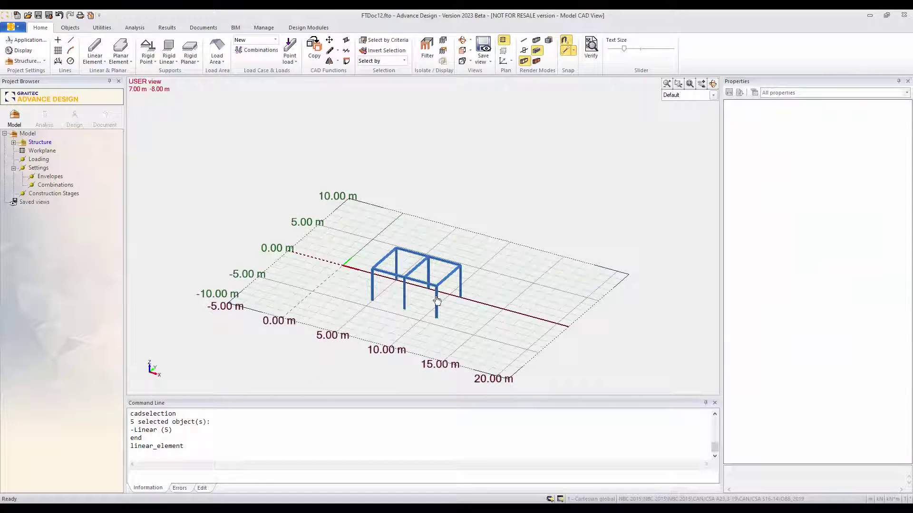
Copy all 13 linear elements by 3 m upward, from a column base to its top, to form a second storey.
left_click_drag(502, 336, 341, 214)
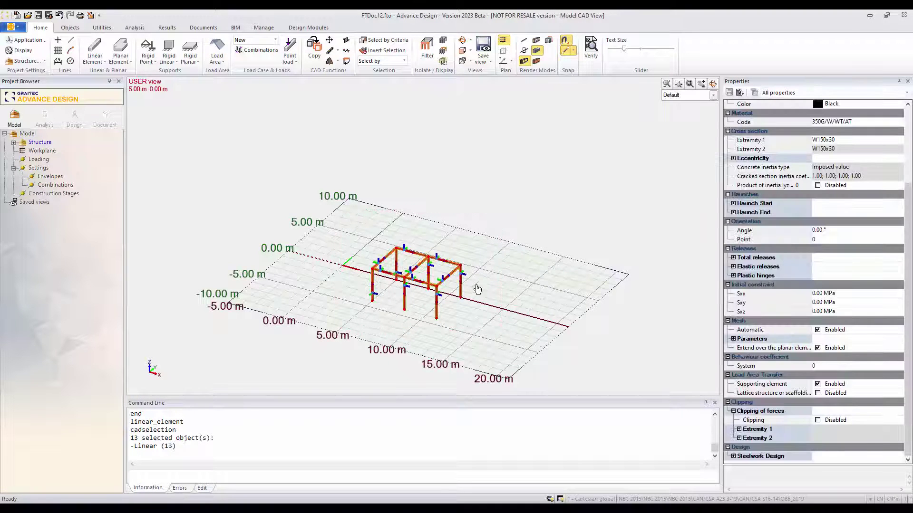
left_click(461, 298)
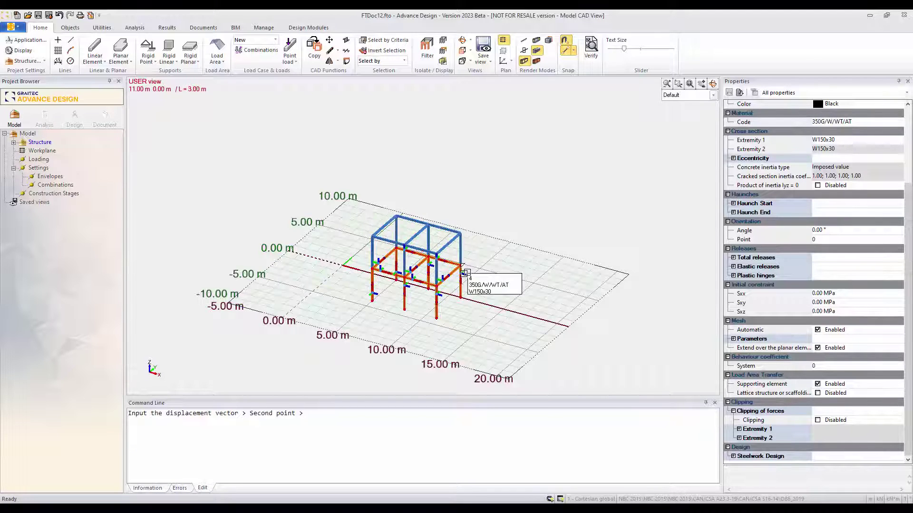
left_click(462, 265)
middle_click_drag(455, 350, 395, 320, "shift")
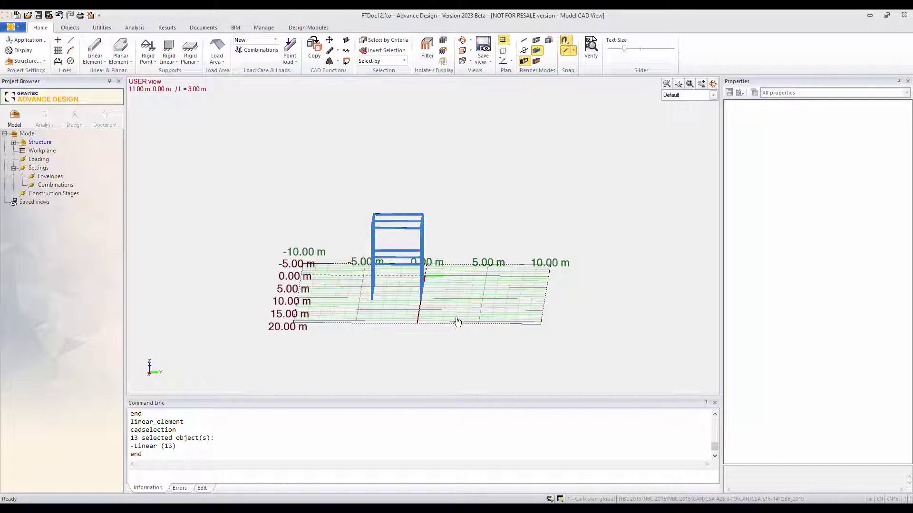
Copy the 16 linear elements of the central and connecting frames by 4 m in the positive Y direction.
left_click_drag(404, 200, 401, 197)
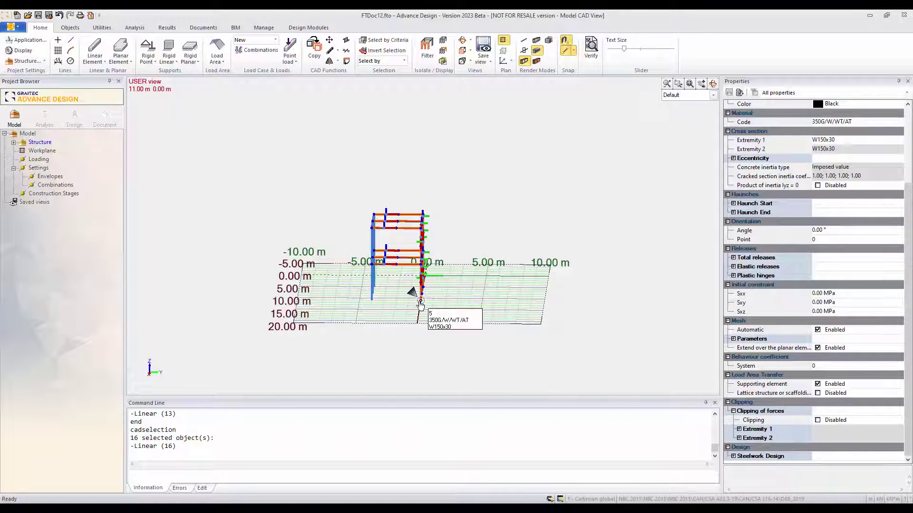
left_click(420, 302)
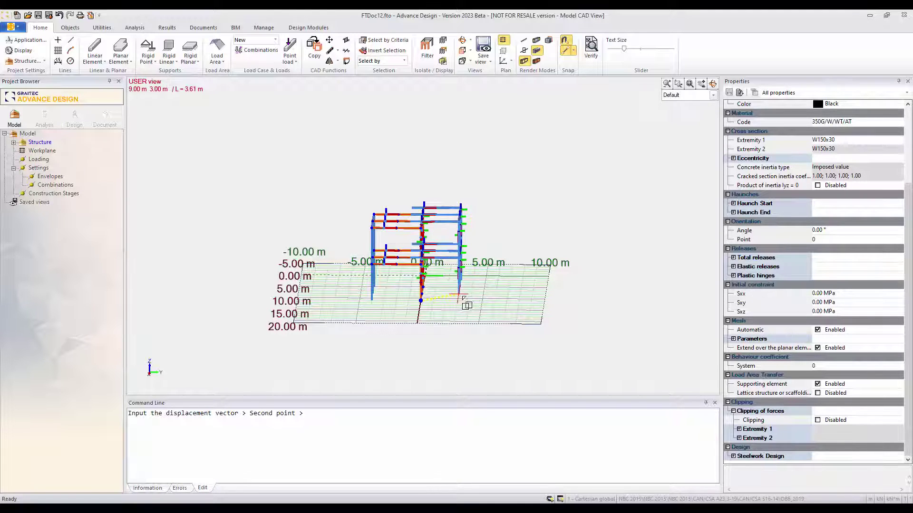
middle_click_drag(472, 302, 483, 306, "shift")
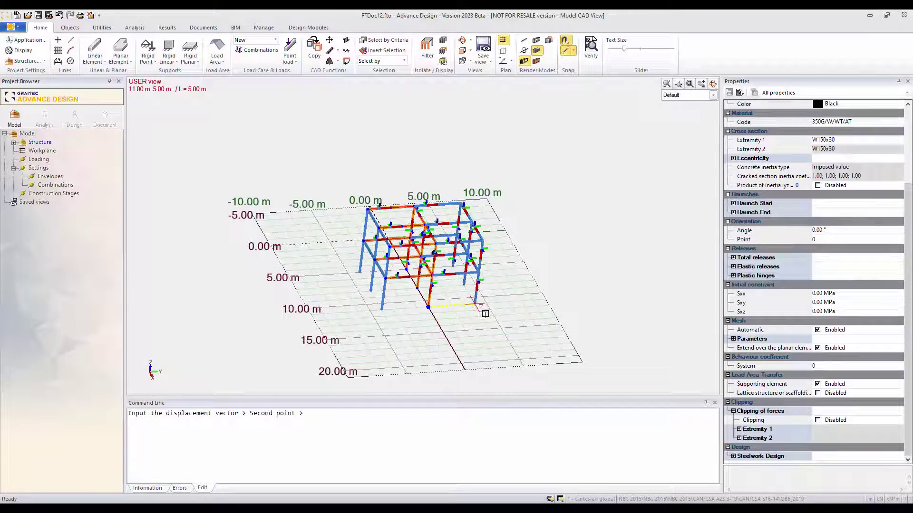
left_click(483, 314)
middle_click_drag(478, 315, 409, 221, "shift")
middle_click_drag(254, 334, 339, 262, "shift")
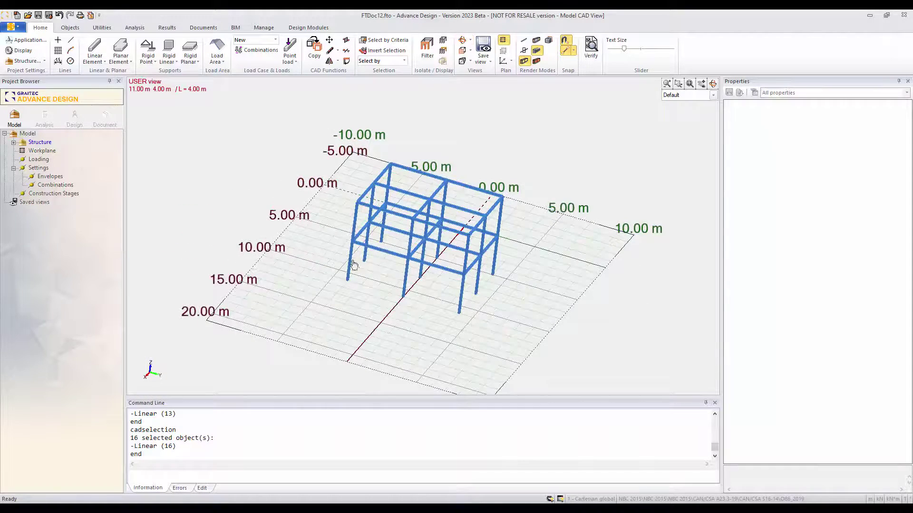
middle_click_drag(523, 270, 337, 341, "shift")
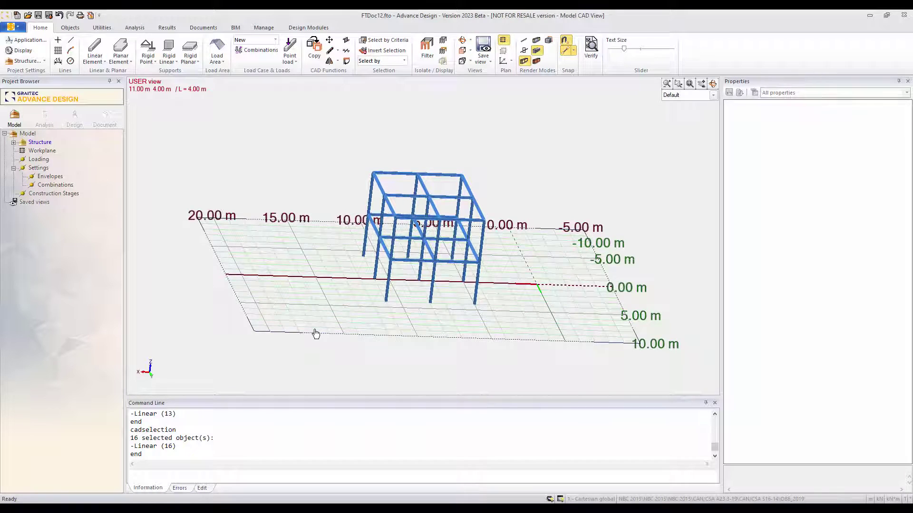
Place rigid point supports with the fixed restraint type at all nine column bases.
key("alt+5")
middle_click_drag(338, 383, 393, 276, "shift")
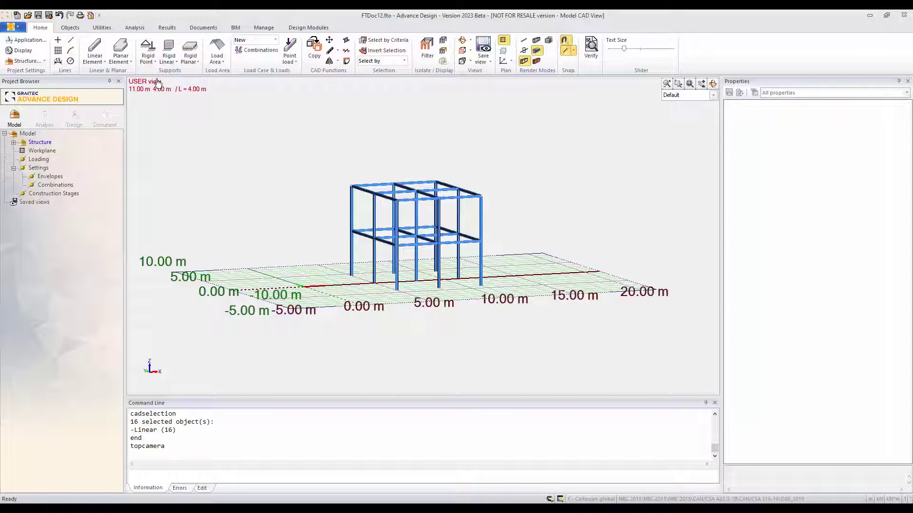
left_click(148, 47)
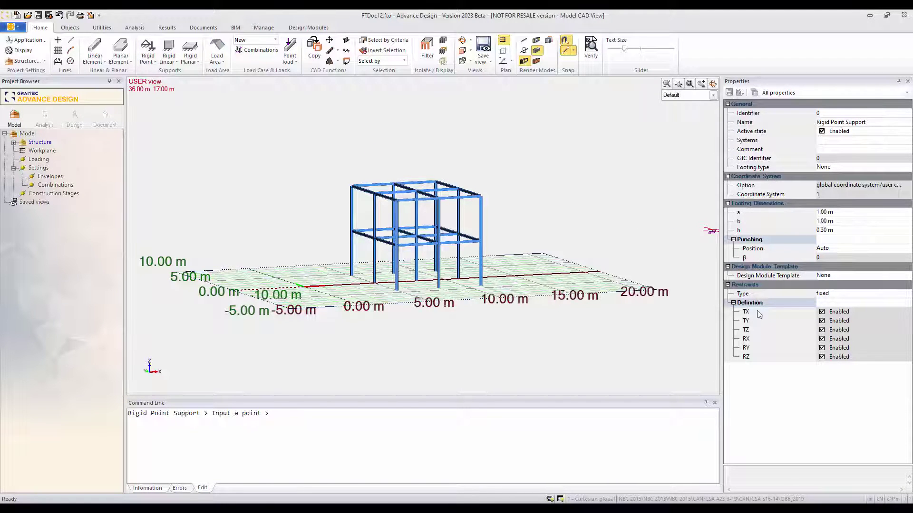
left_click(829, 295)
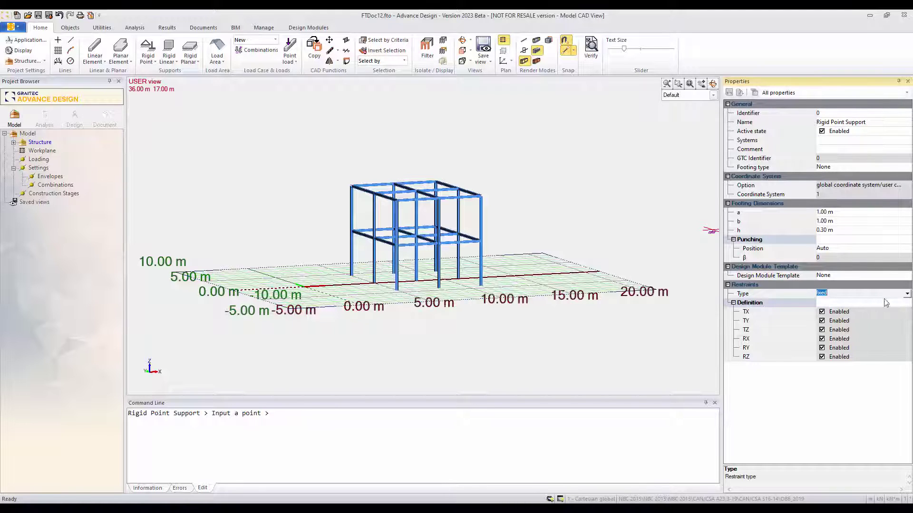
left_click(906, 294)
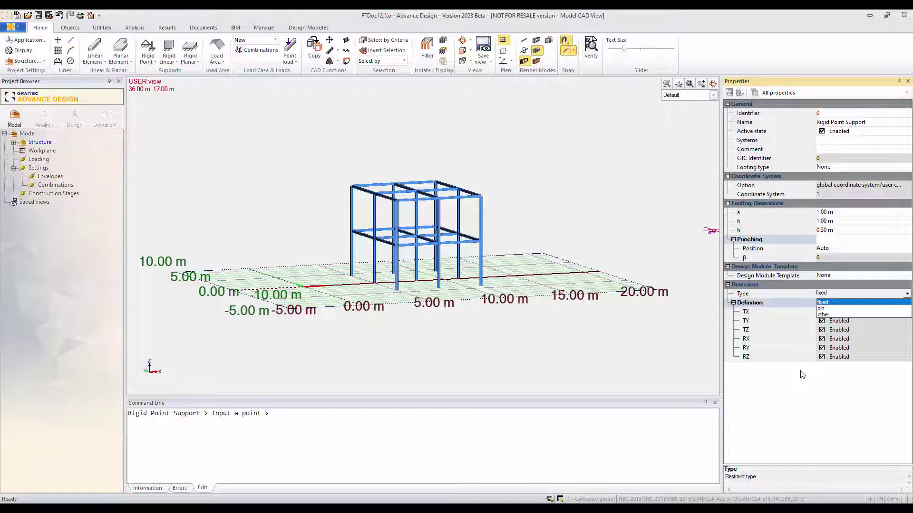
left_click(830, 303)
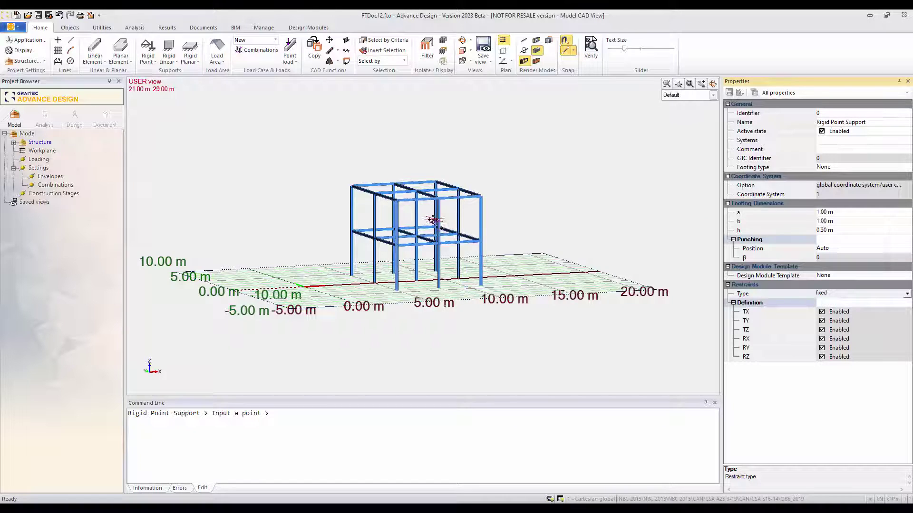
middle_click_drag(433, 237, 459, 259)
scroll(441, 281, "up", 2)
left_click(421, 319)
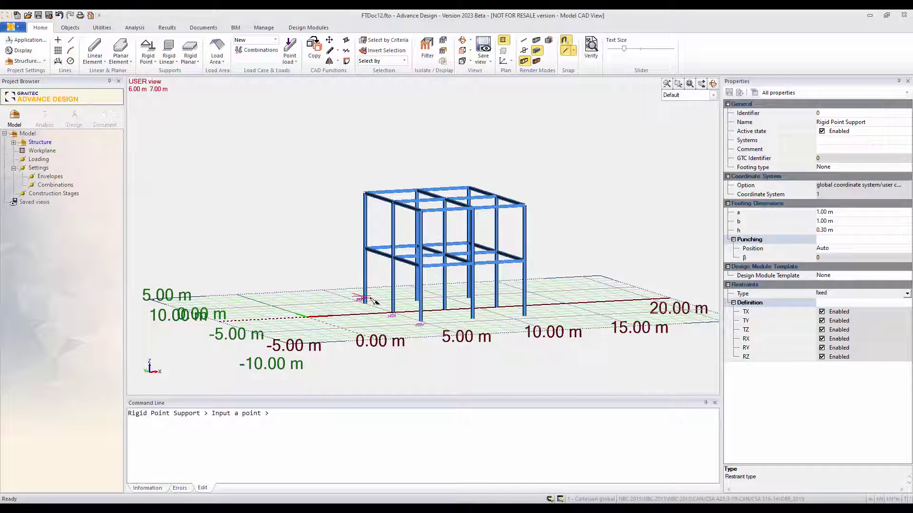
left_click(392, 314)
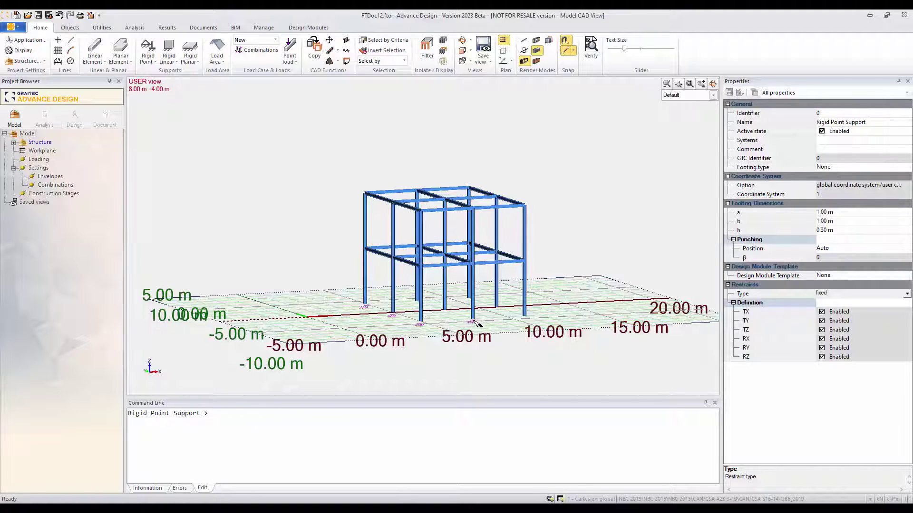
left_click(445, 311)
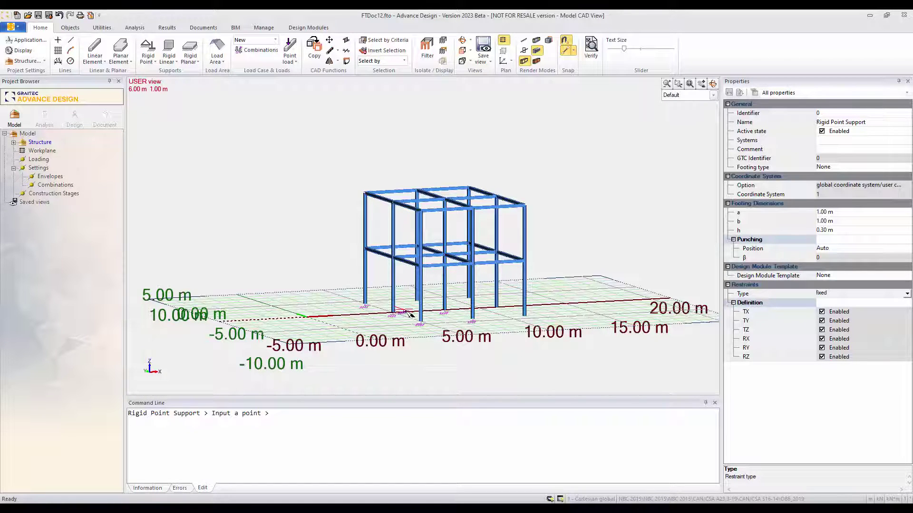
middle_click_drag(410, 312, 433, 301)
left_click(430, 299)
left_click(545, 325)
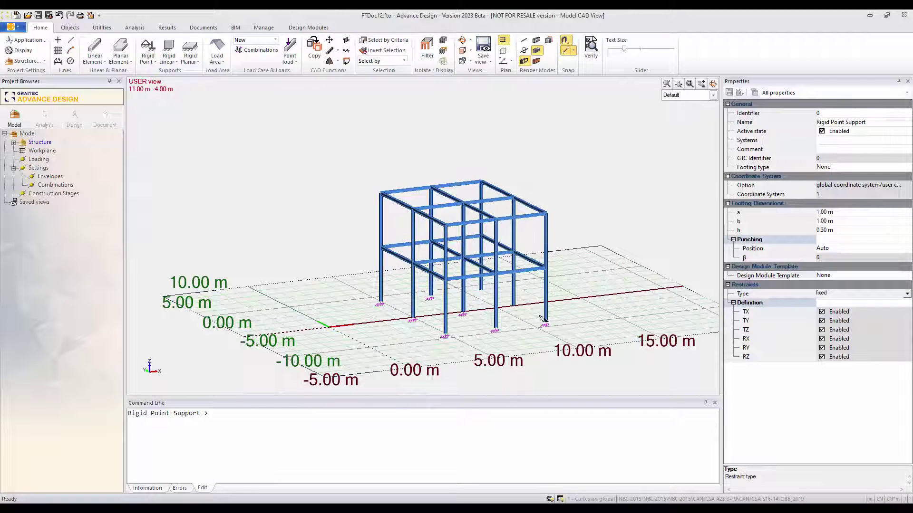
left_click(514, 308)
left_click(480, 294)
middle_click_drag(484, 313, 314, 298)
key("Escape")
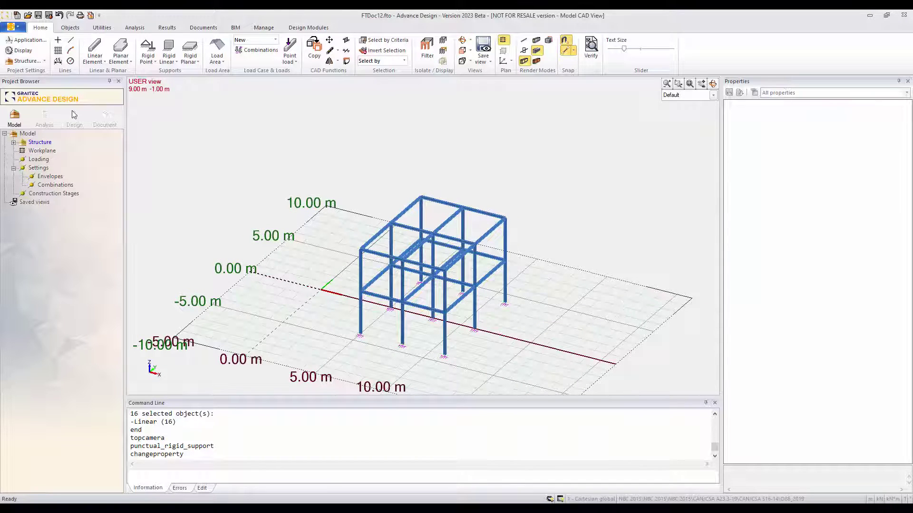
Create a subsystem named First floor under Structure.
double_click(40, 142)
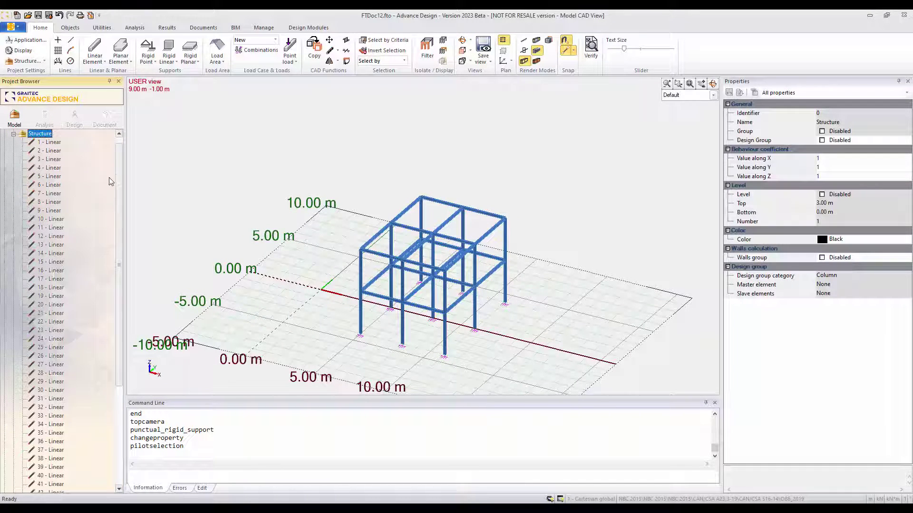
left_click_drag(119, 178, 114, 298)
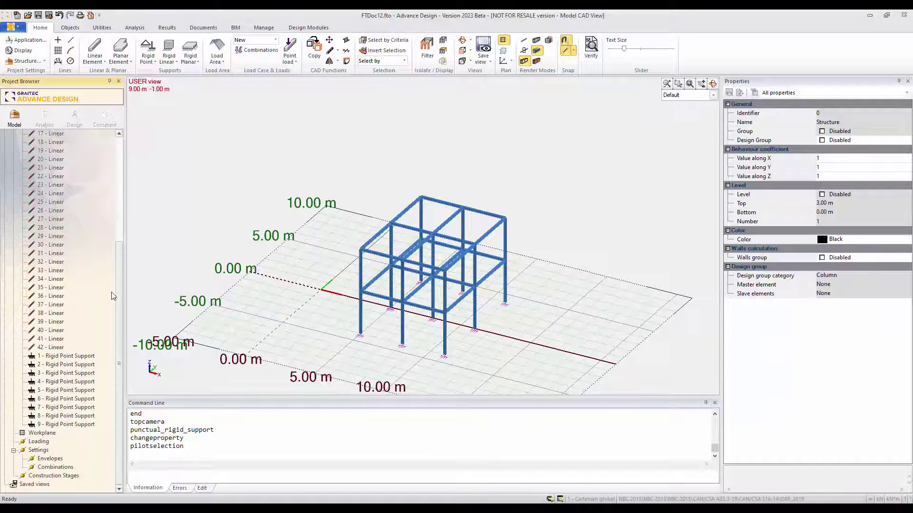
left_click_drag(118, 297, 122, 183)
middle_click_drag(387, 306, 359, 324, "shift")
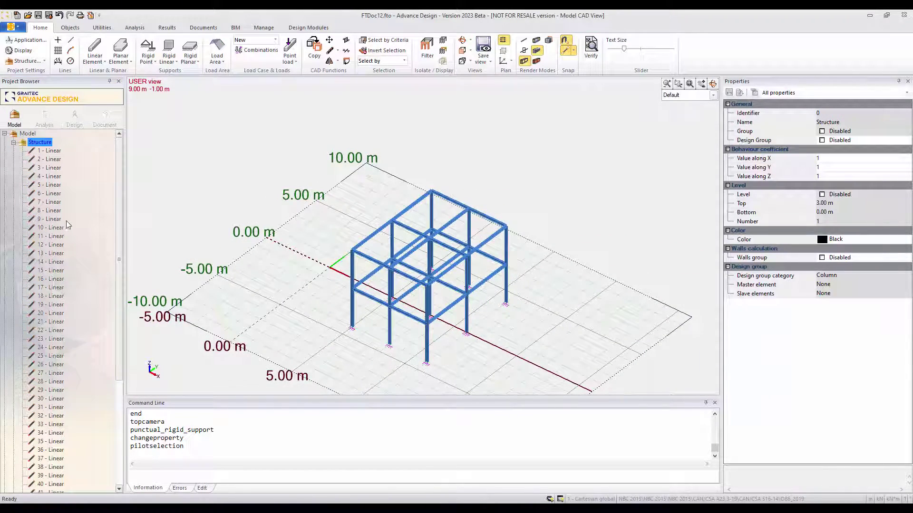
middle_click_drag(373, 333, 455, 302, "shift")
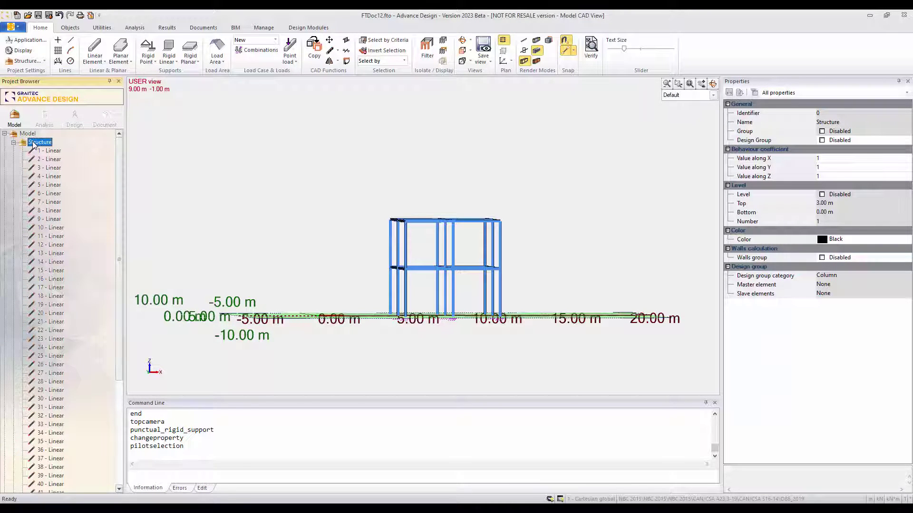
key("F6")
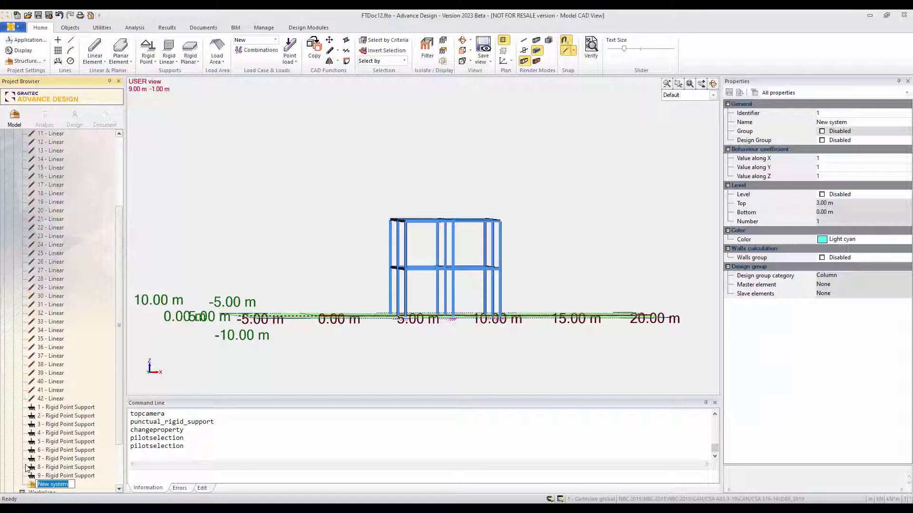
type("First")
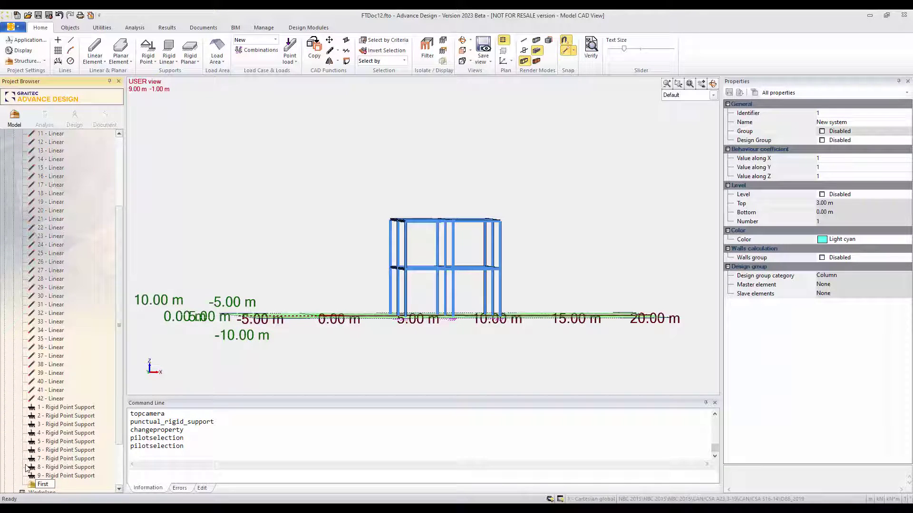
type(" floor")
left_click(43, 460)
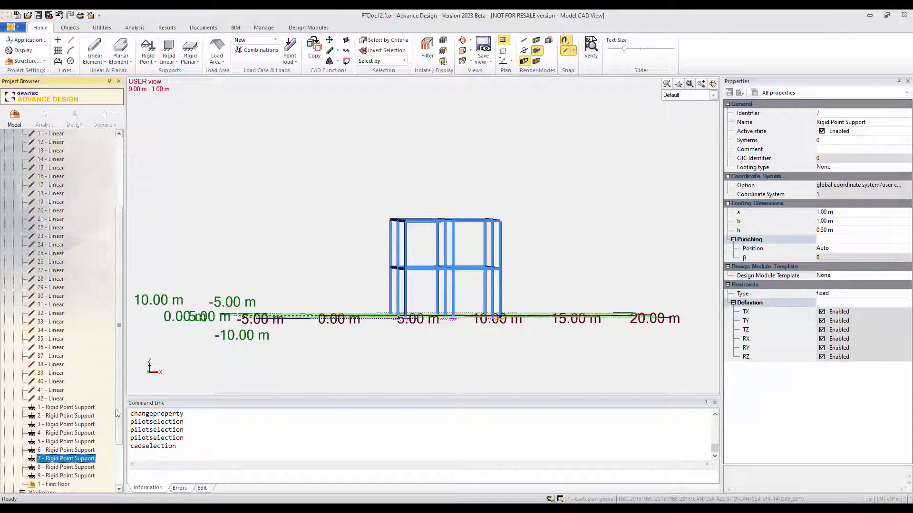
Select only the nine ground-level columns and move them into the First floor system.
scroll(116, 414, "down", 3)
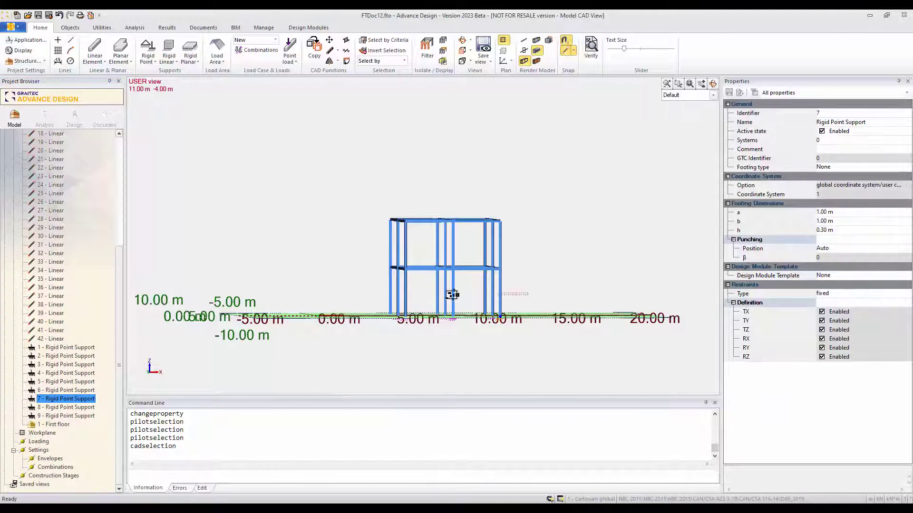
left_click_drag(477, 297, 359, 291)
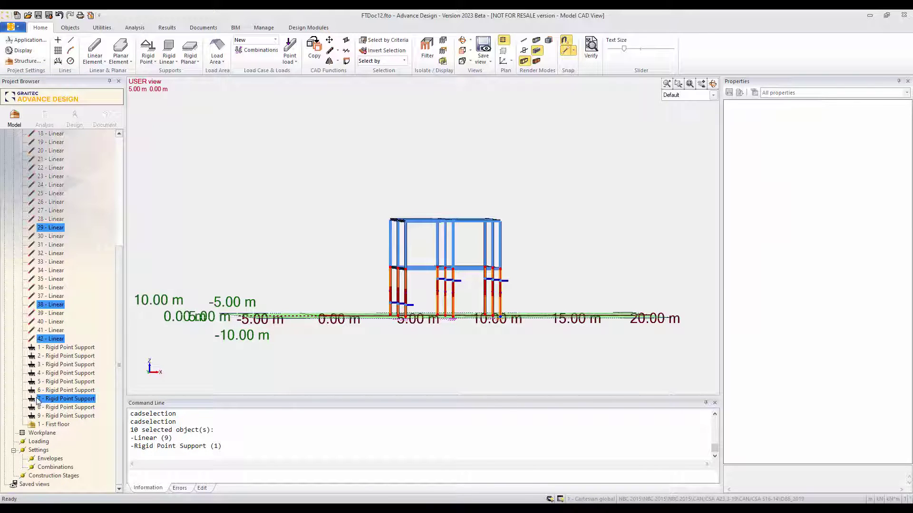
key("Escape")
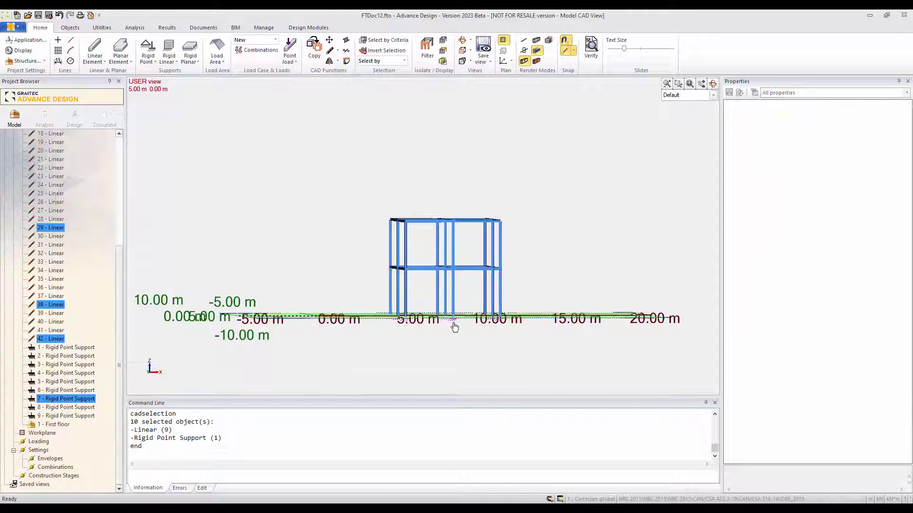
left_click_drag(514, 295, 358, 300)
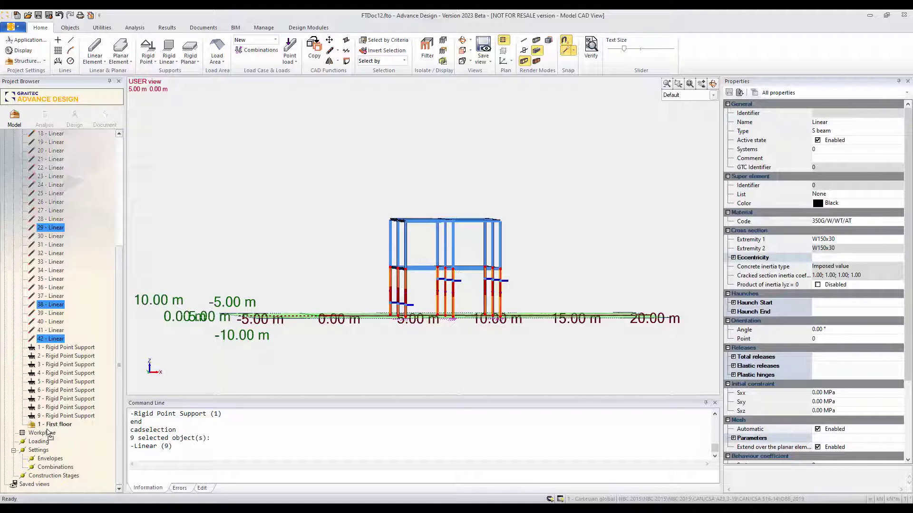
left_click_drag(47, 429, 48, 427)
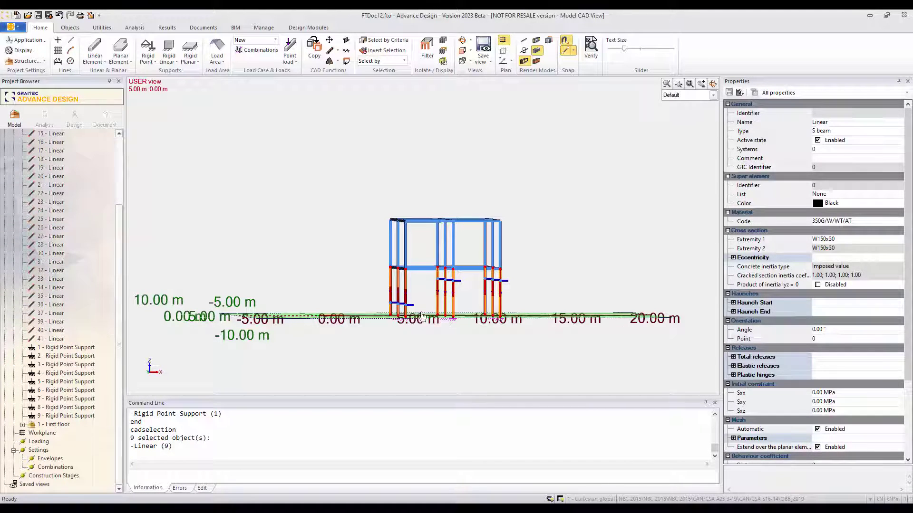
Hide the First floor system to check which elements it contains, and show it again.
left_click(32, 427)
middle_click_drag(231, 342, 289, 357)
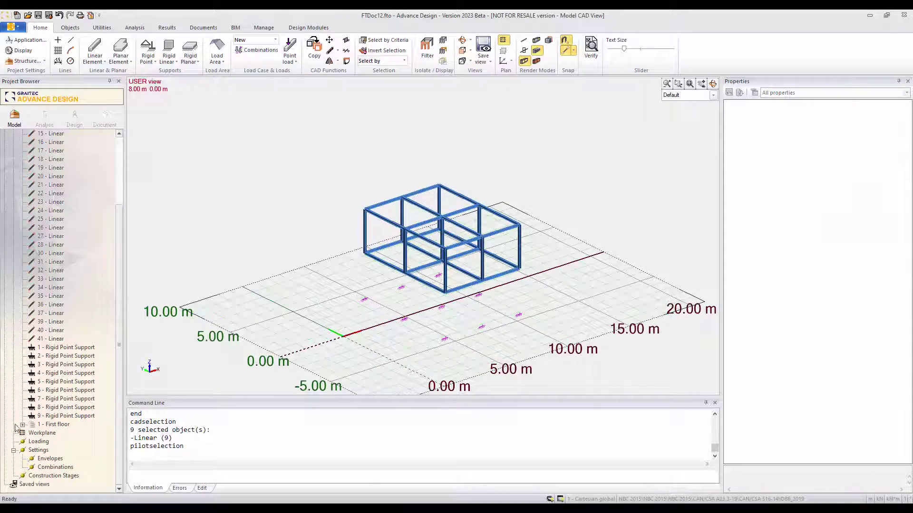
left_click(32, 426)
Draw 20 cm thick C25/30 planar shell slabs over the full frame outline at the 6 m and 3 m levels.
middle_click_drag(425, 365, 456, 283)
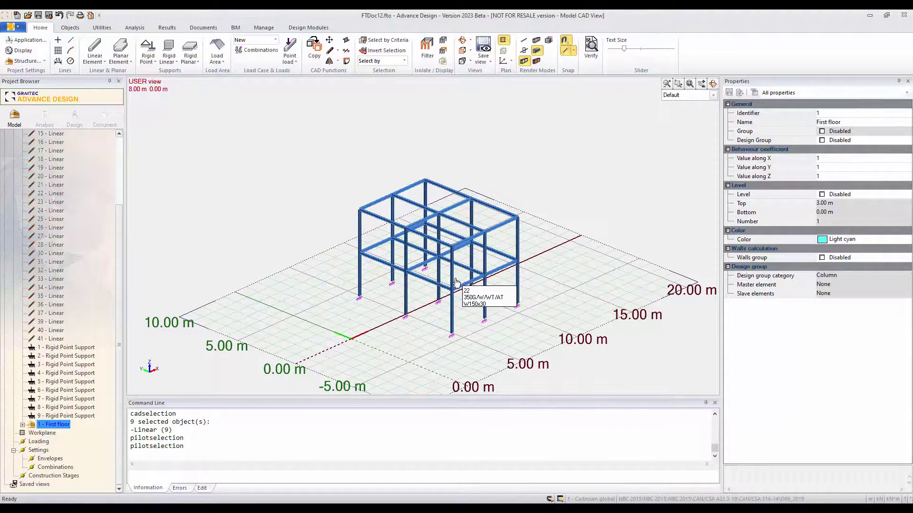
left_click(121, 47)
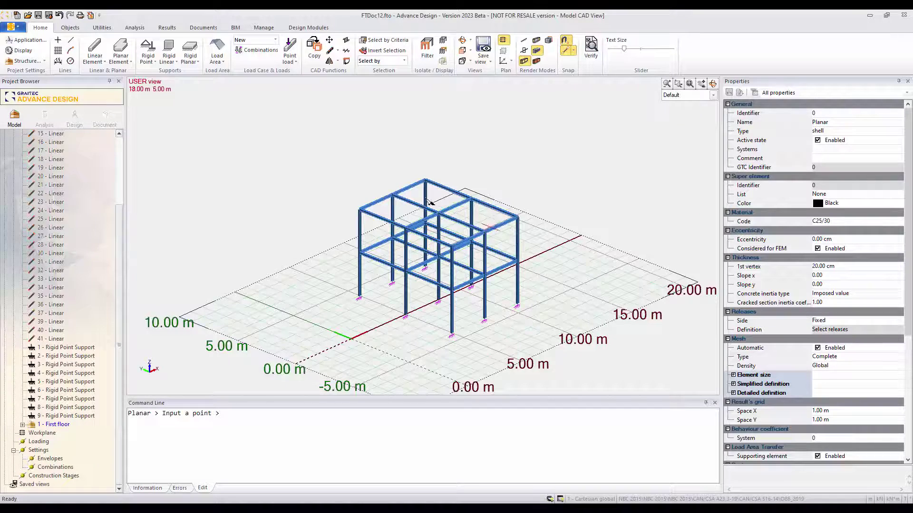
left_click(360, 210)
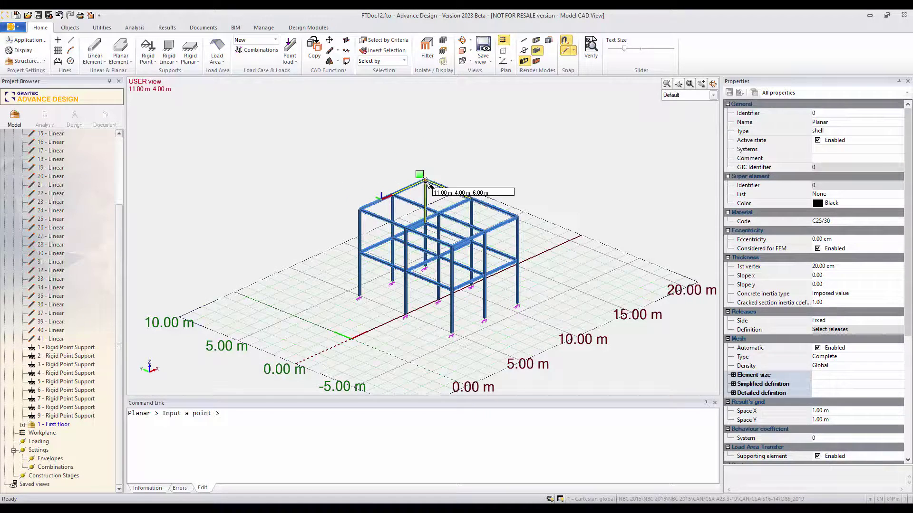
left_click(425, 181)
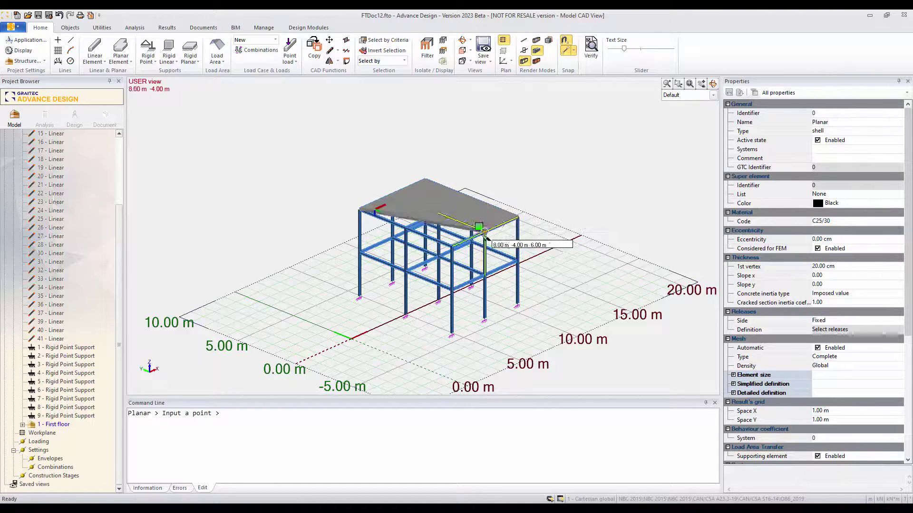
left_click(451, 247)
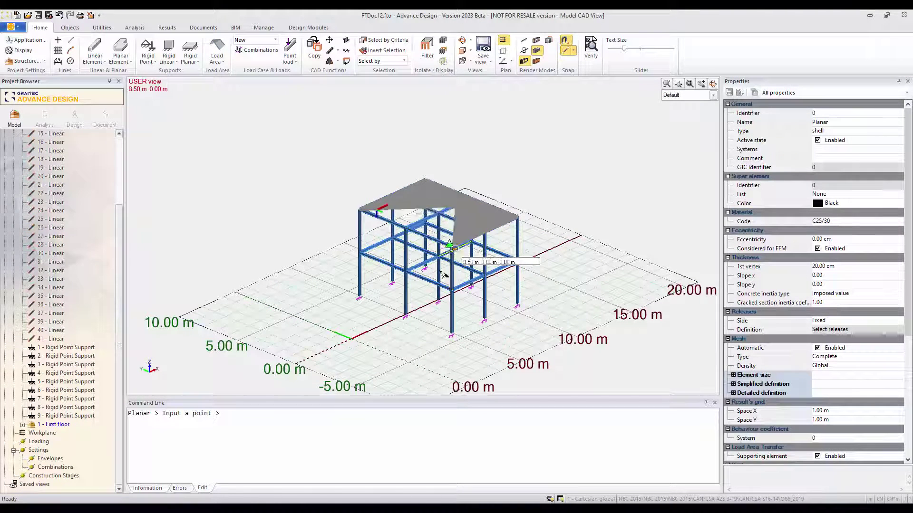
left_click(362, 218)
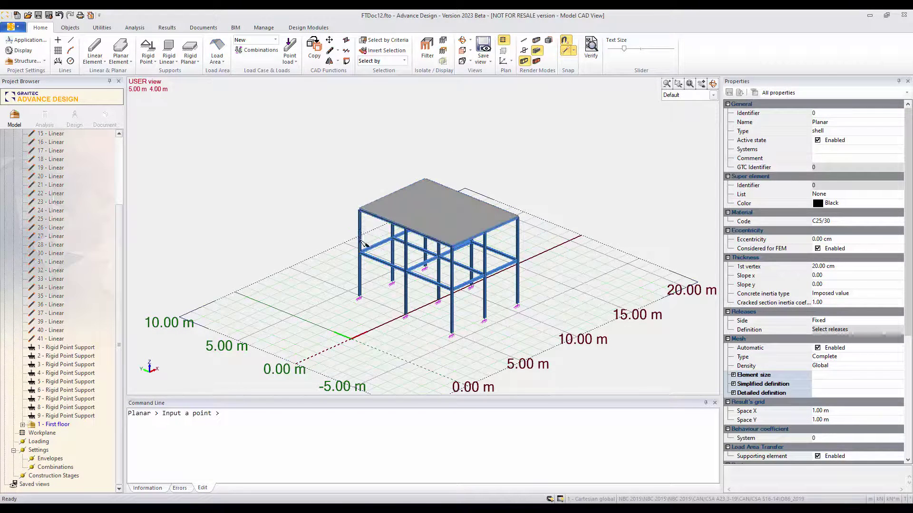
mouse_move(369, 263)
middle_mouse_down()
mouse_move(385, 237)
mouse_move(371, 250)
middle_mouse_up()
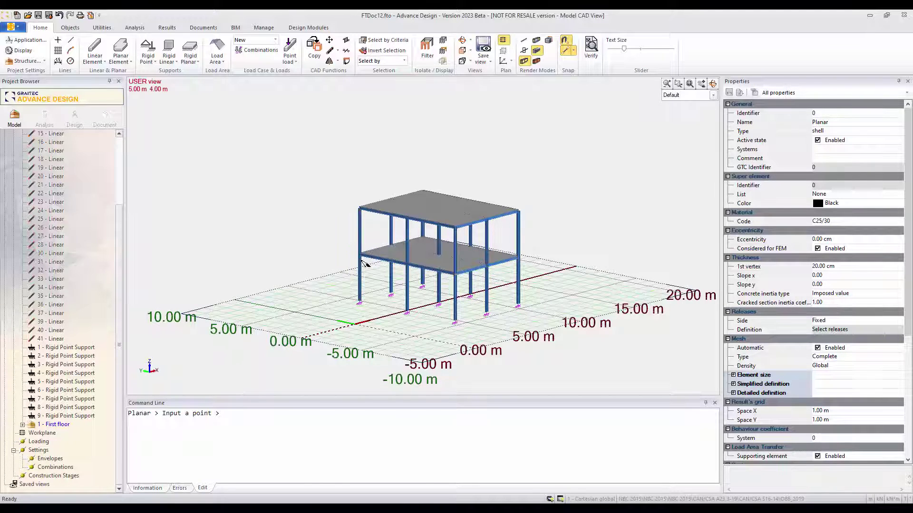
Finish the slab command and create a Dead Loads load case family under Loading.
key("Escape")
middle_click_drag(375, 265, 401, 288)
middle_click_drag(469, 230, 393, 222)
middle_click_drag(468, 211, 387, 244)
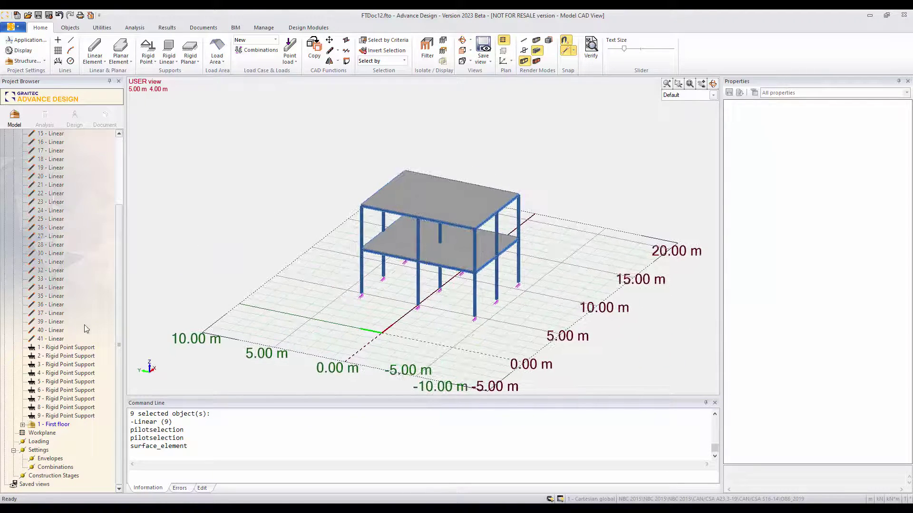
left_click_drag(120, 317, 123, 246)
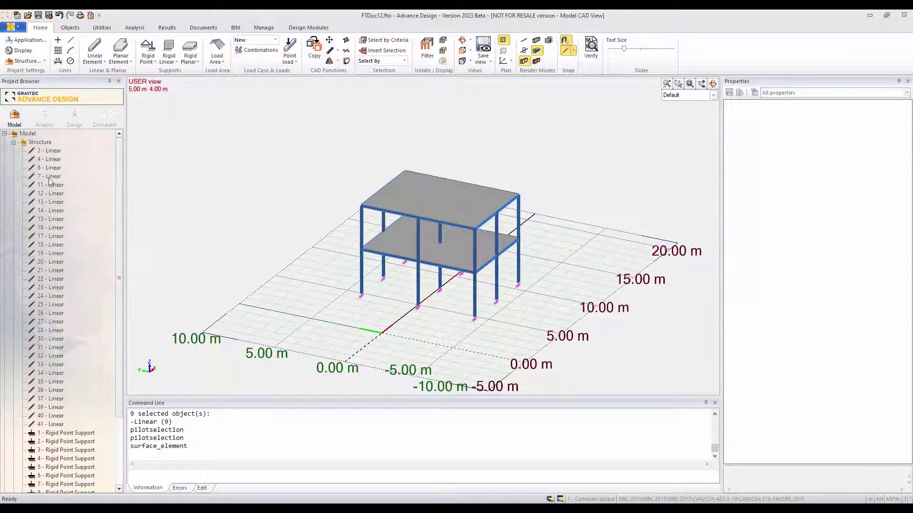
left_click(14, 143)
left_click(39, 159)
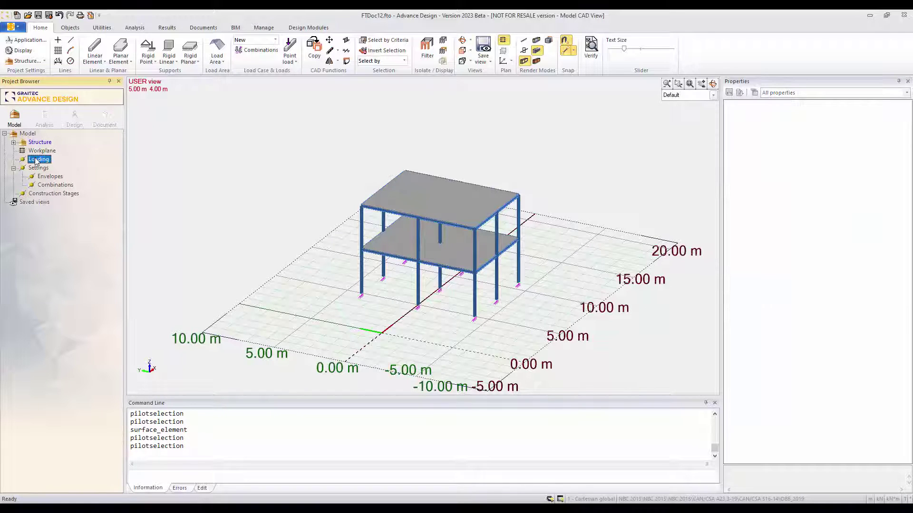
right_click(42, 161)
left_click(46, 164)
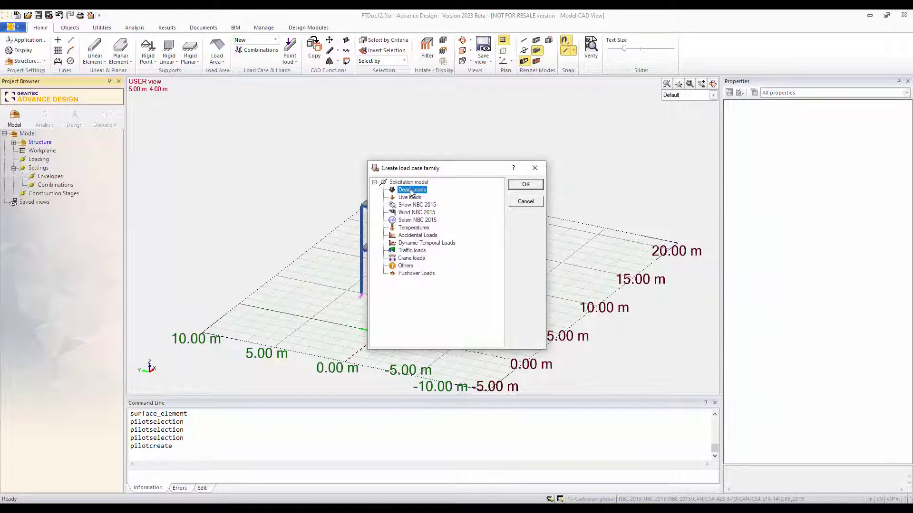
left_click(522, 185)
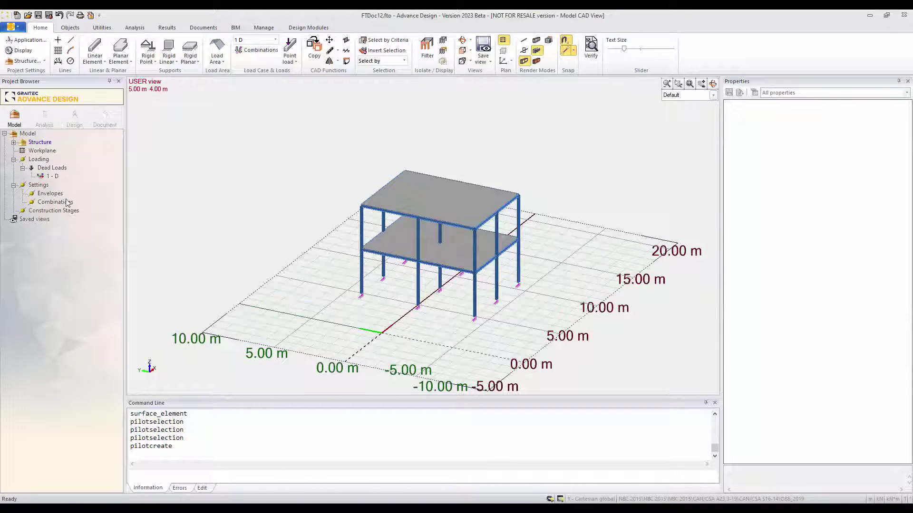
Add a Live loads load case family under Loading.
right_click(39, 161)
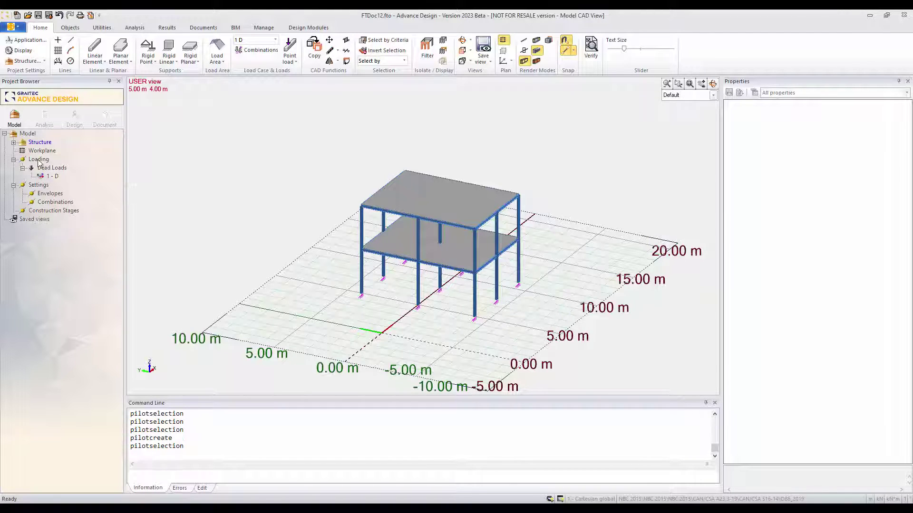
left_click(66, 163)
double_click(409, 198)
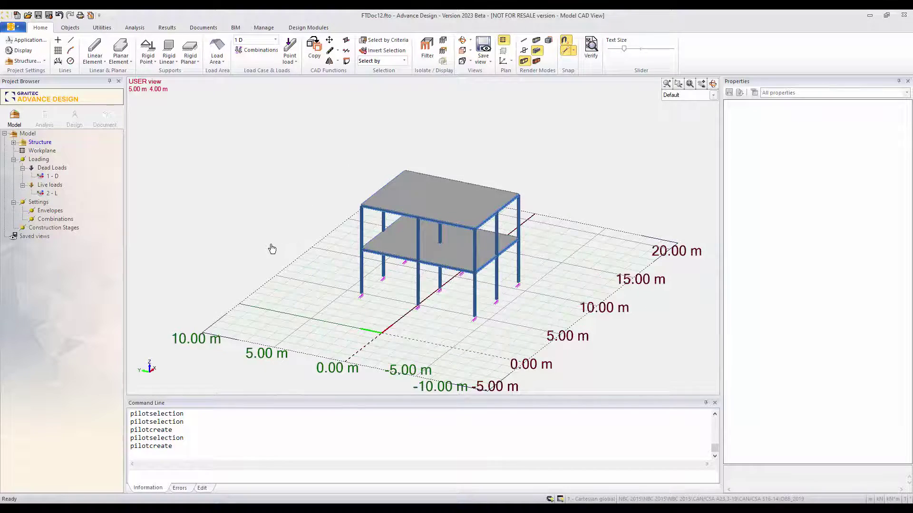
Draw a planar load with FZ -5 kN over the full roof slab outline at 6 m in live load case L.
middle_click_drag(260, 243, 236, 230, "shift")
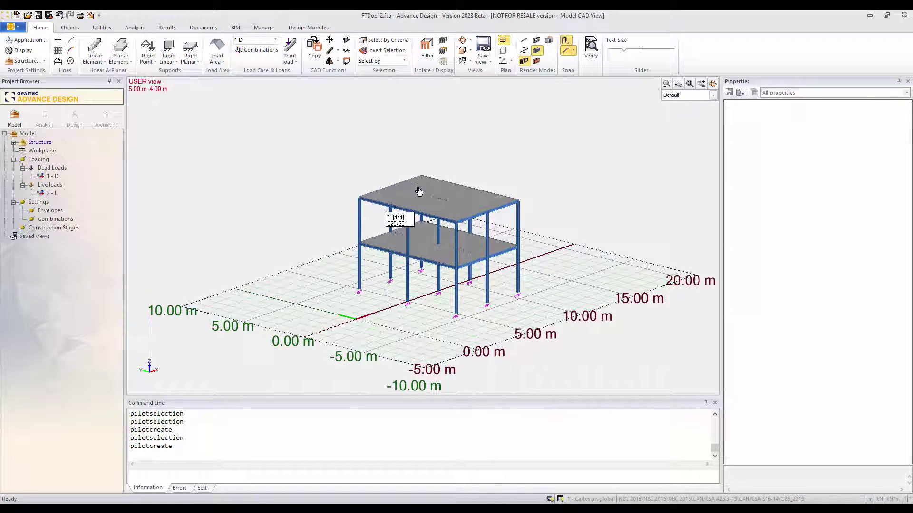
left_click(51, 193)
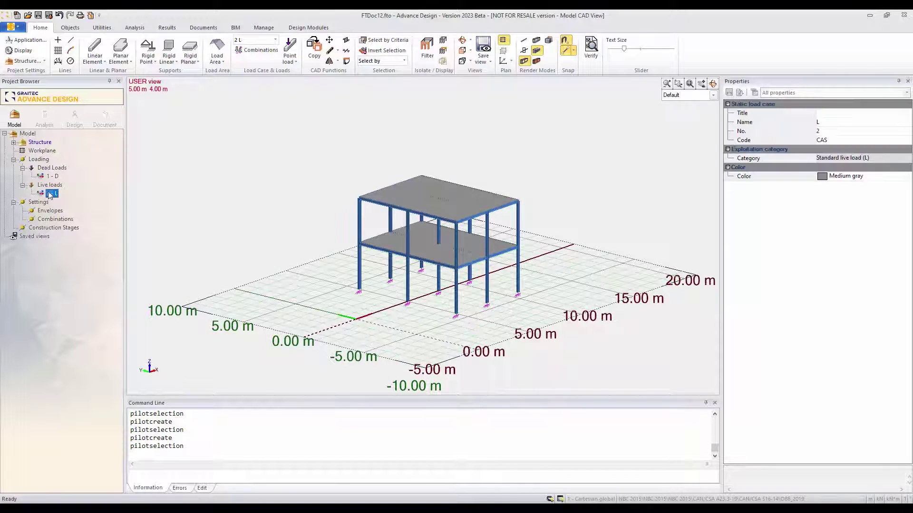
left_click(289, 60)
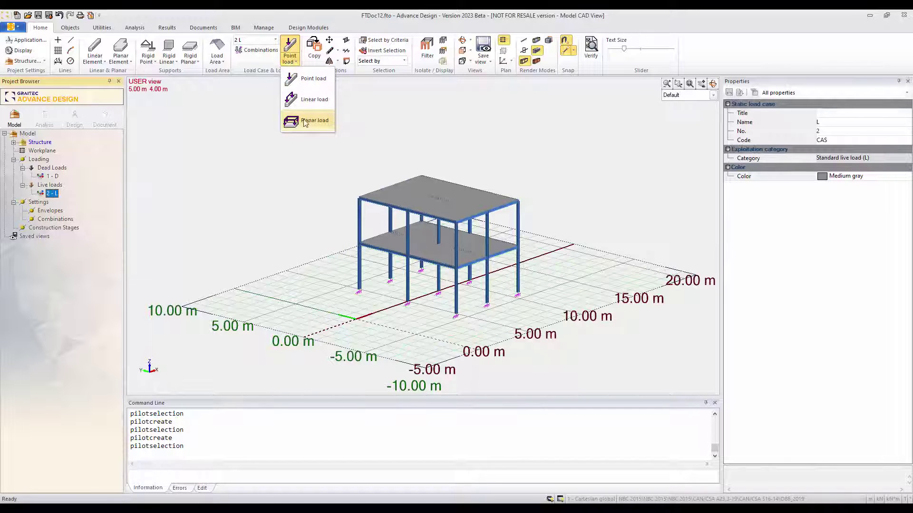
left_click(312, 122)
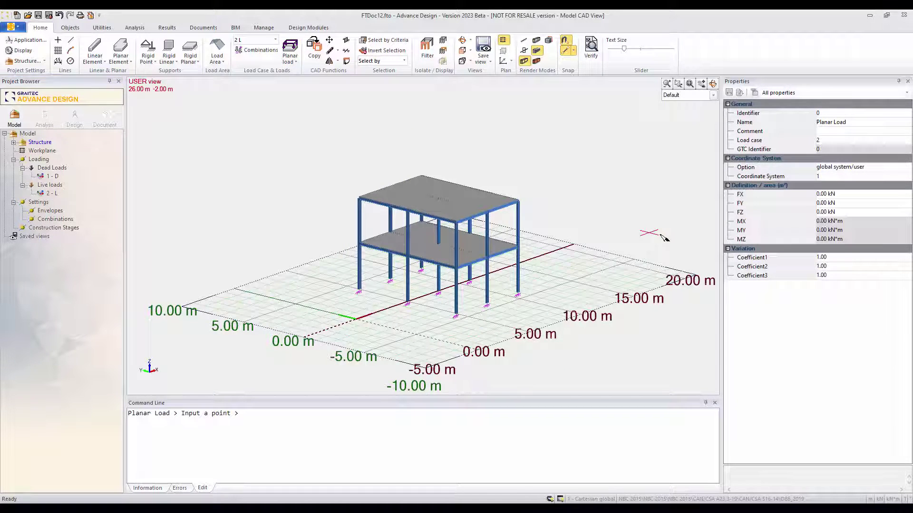
left_click(820, 214)
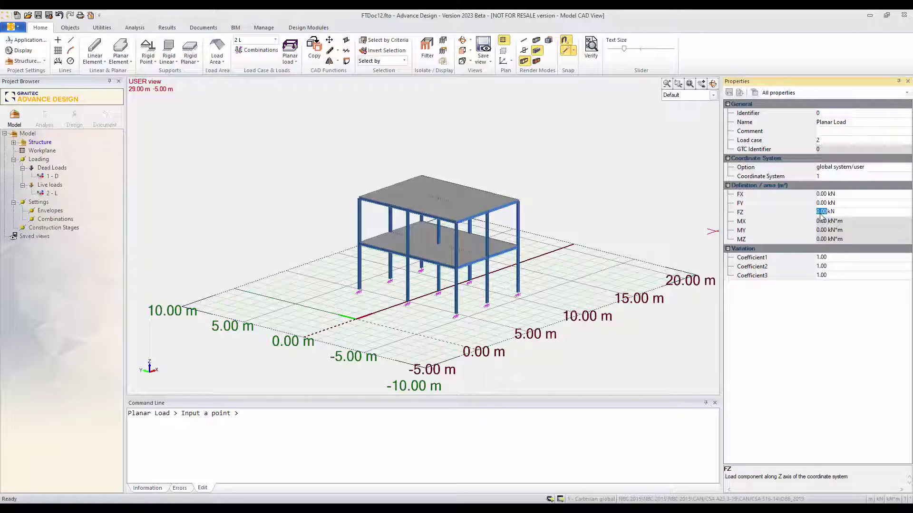
key("Return")
left_click(360, 199)
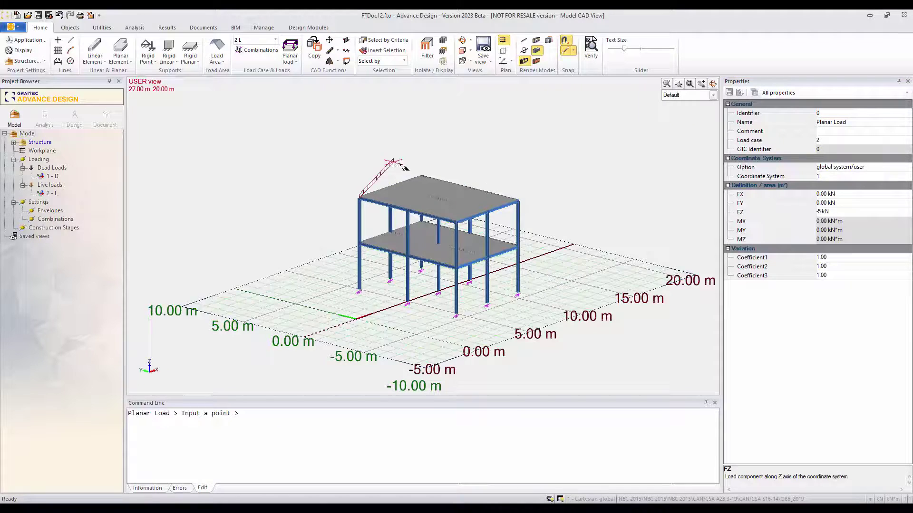
left_click(421, 177)
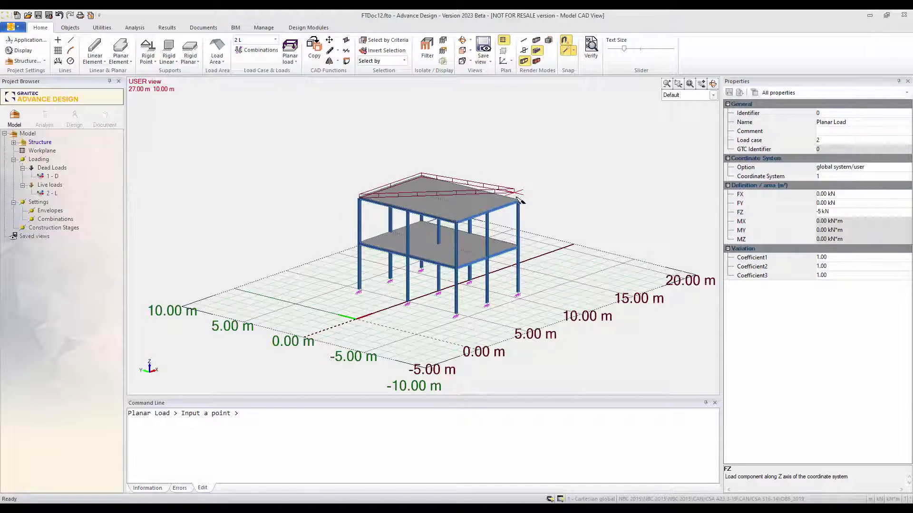
left_click(517, 201)
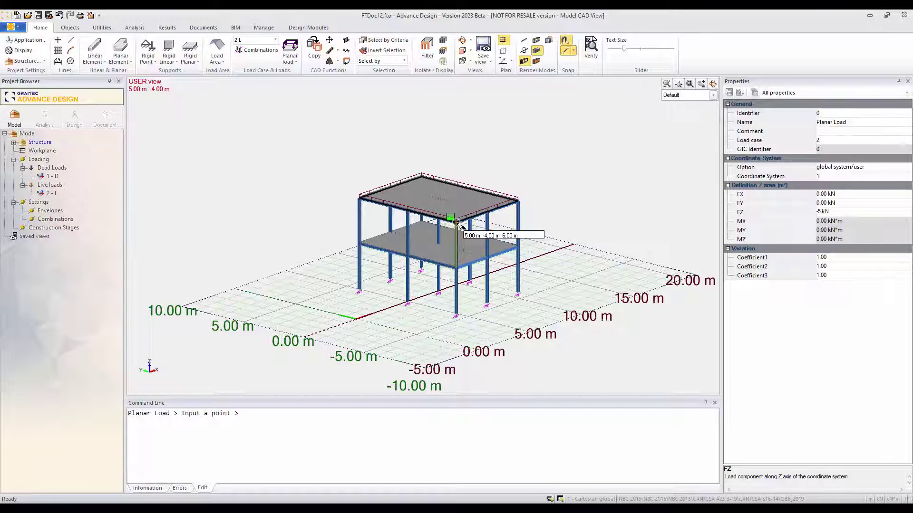
left_click(455, 222)
left_click(360, 198)
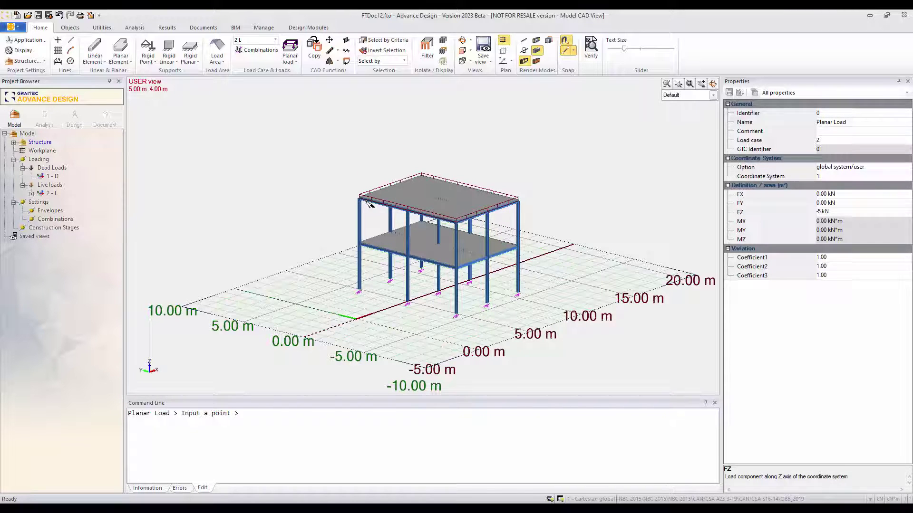
middle_click_drag(352, 234, 374, 244)
left_click_drag(376, 236, 545, 265)
key("Escape")
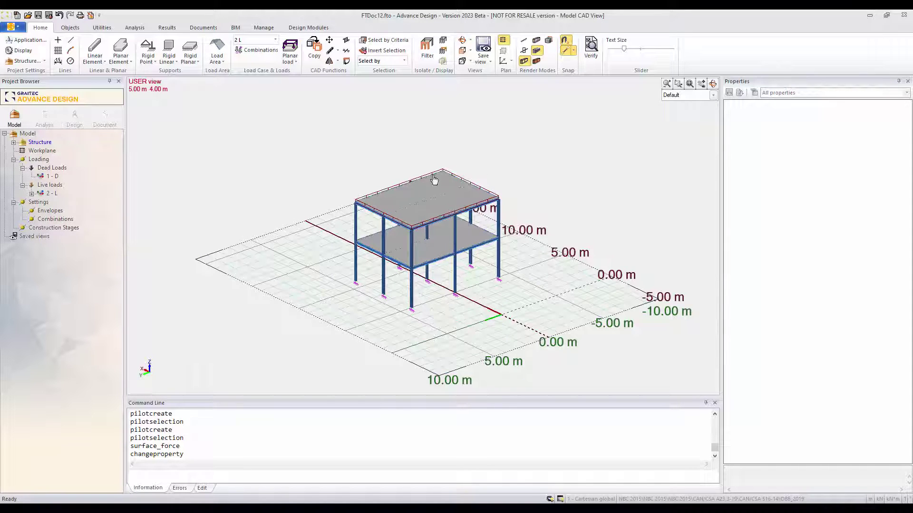
scroll(415, 219, "up", 2)
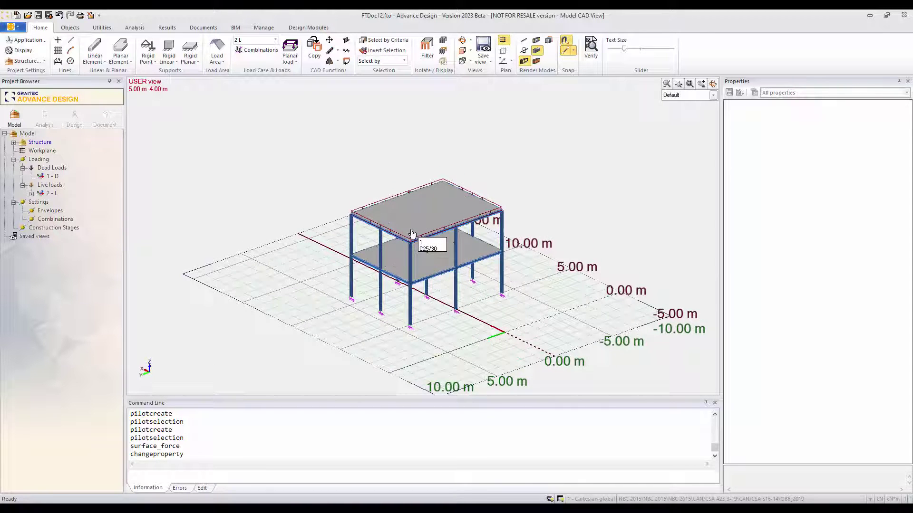
scroll(412, 234, "up", 1)
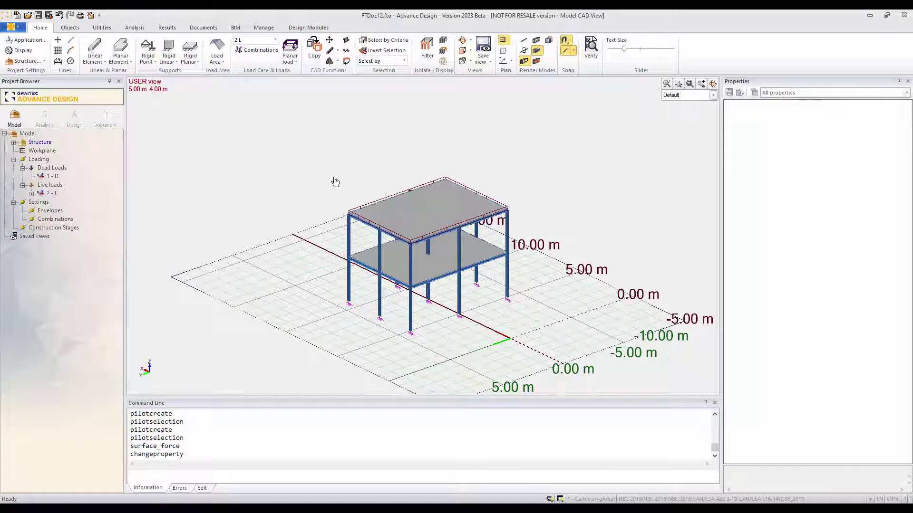
left_click(112, 30)
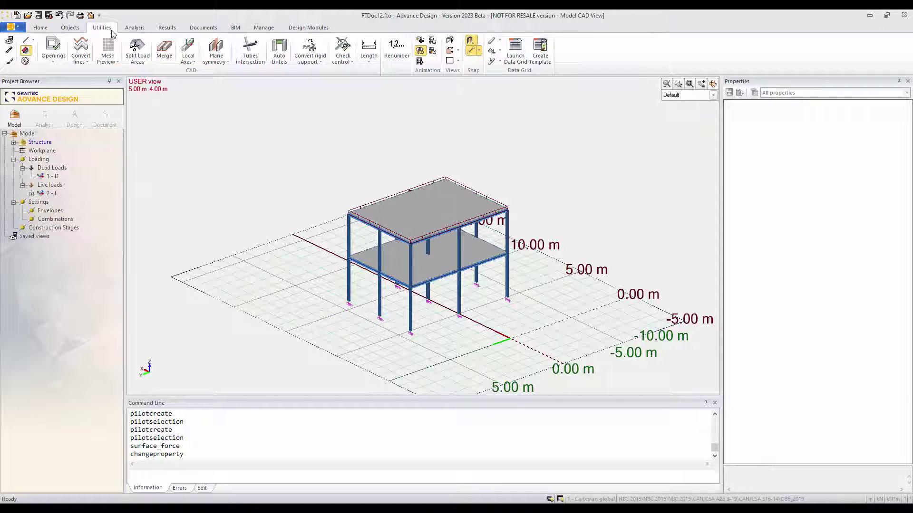
left_click(80, 30)
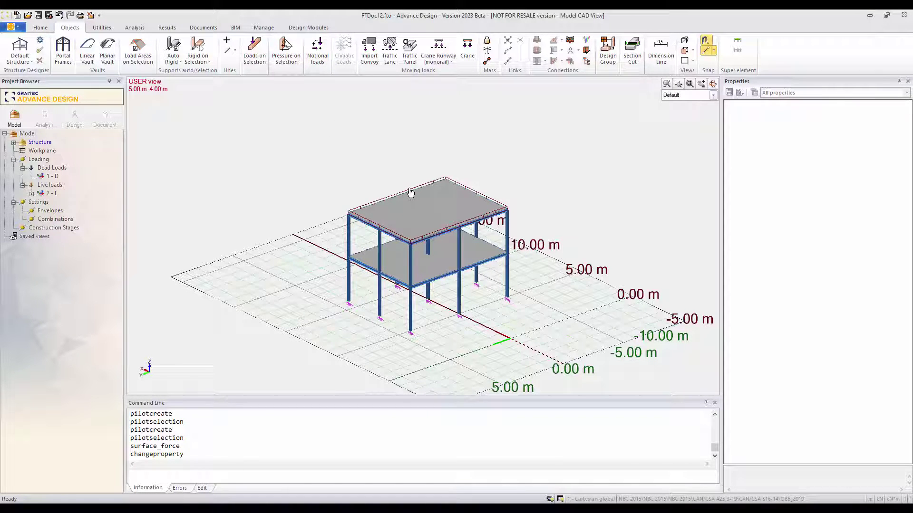
Generate notional loads from dead load case D in the X+, X-, Y+ and Y- directions, in the Dead Loads family.
left_click(50, 177)
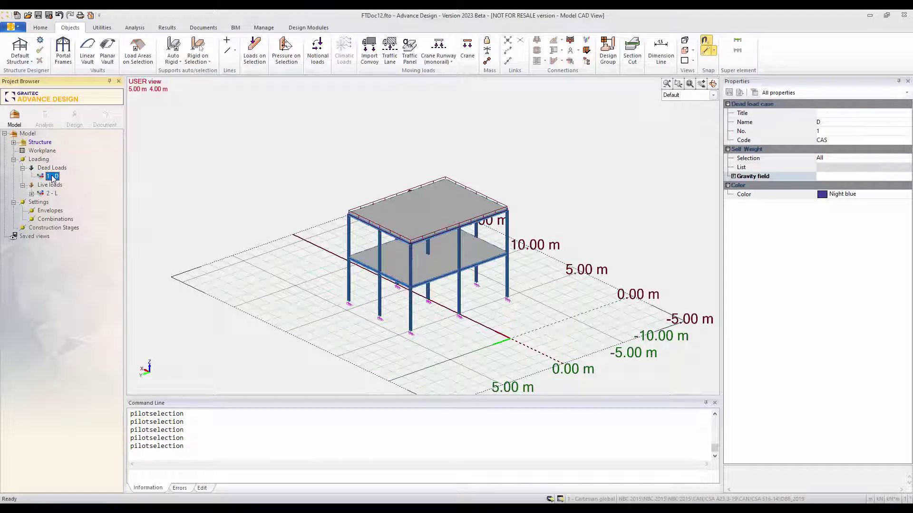
right_click(53, 178)
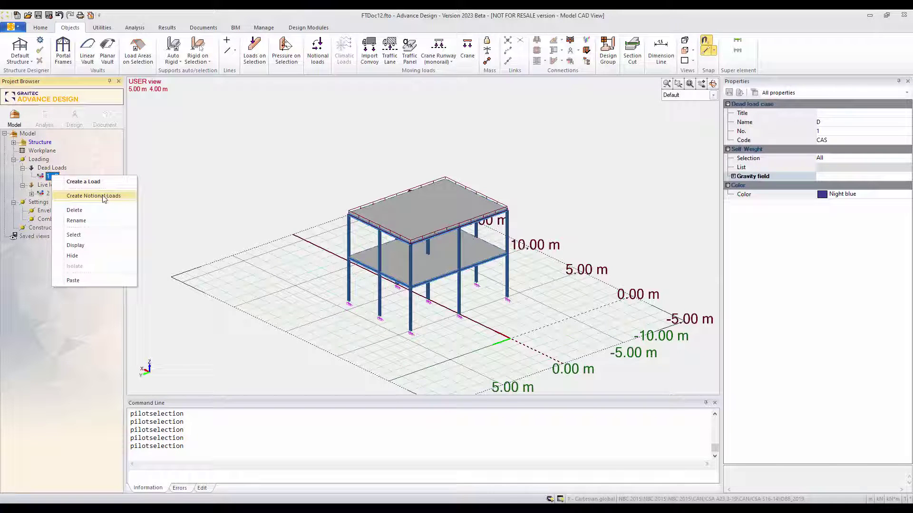
left_click(94, 196)
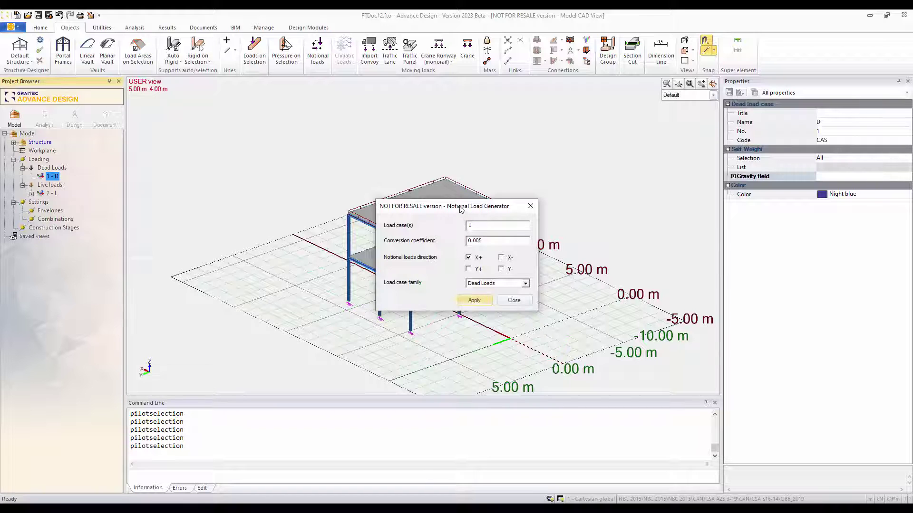
left_click_drag(461, 209, 452, 191)
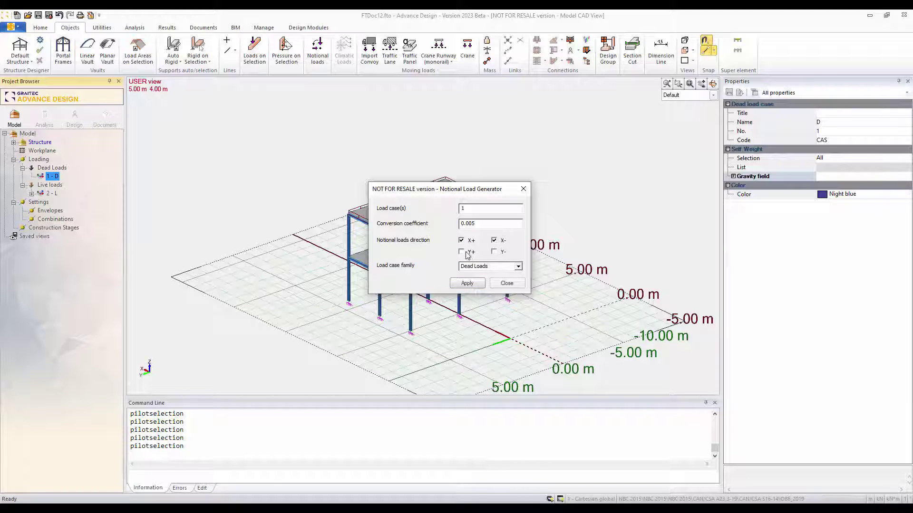
left_click(494, 253)
left_click(518, 266)
left_click(519, 267)
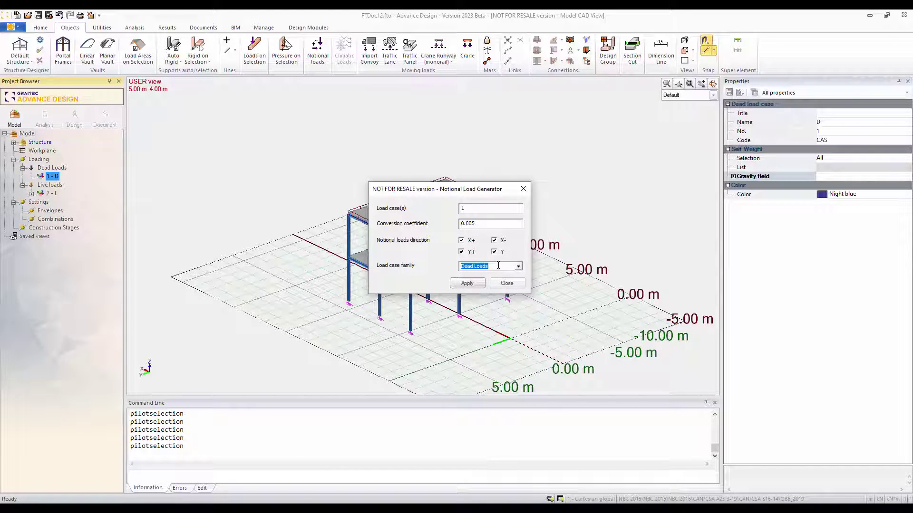
left_click(467, 284)
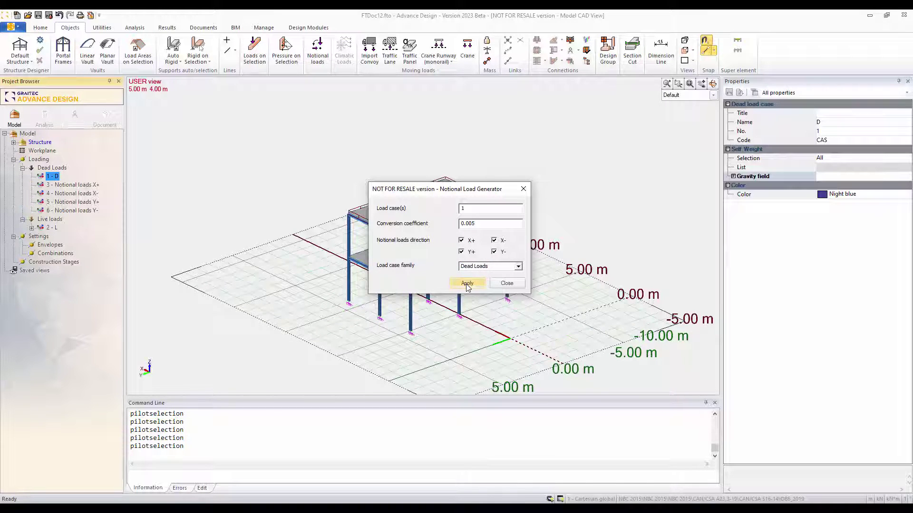
left_click(507, 283)
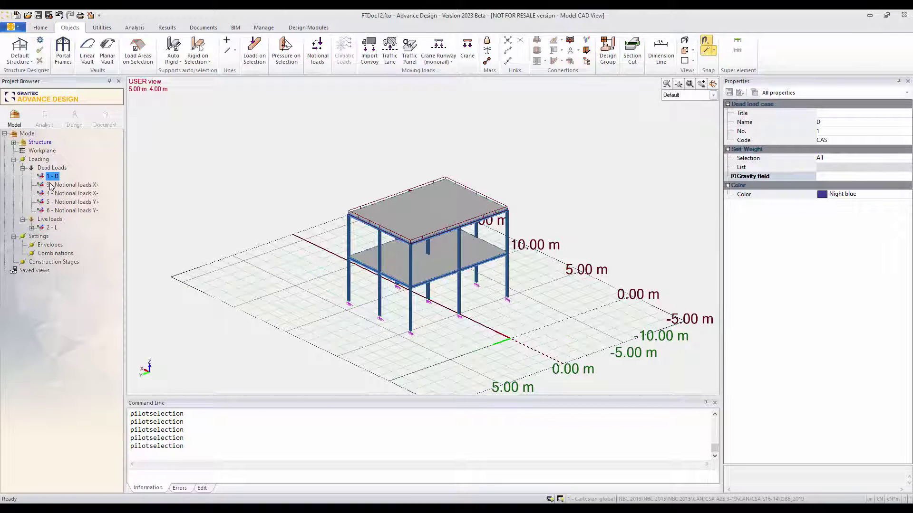
Generate notional loads from live load case L in the X+, X-, Y+ and Y- directions, in the Live loads family.
left_click(51, 228)
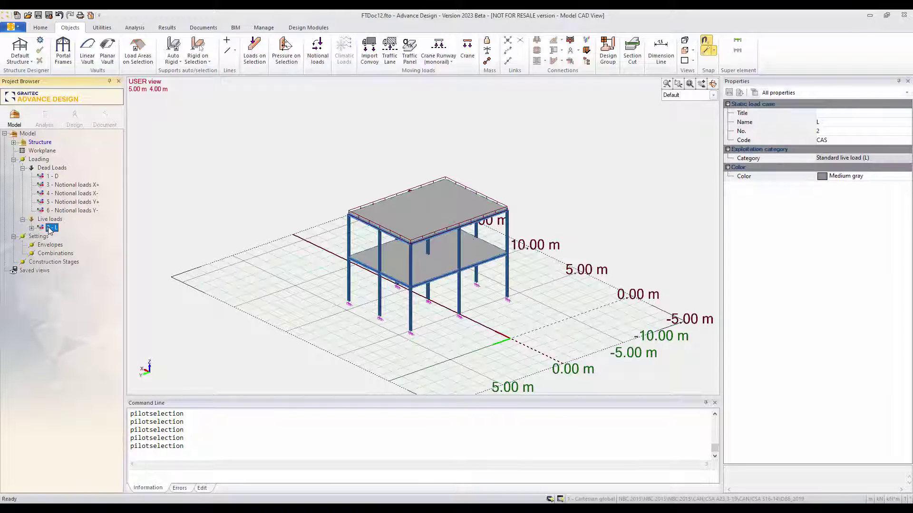
right_click(50, 230)
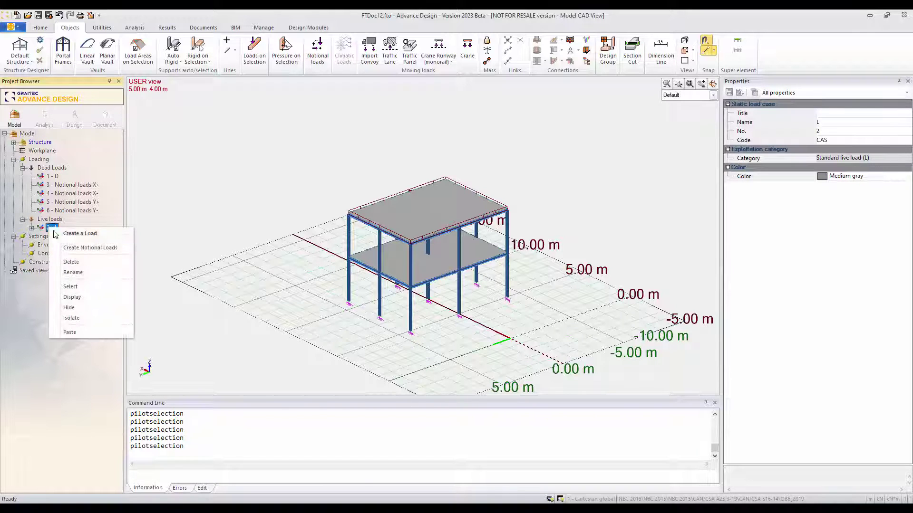
left_click(71, 248)
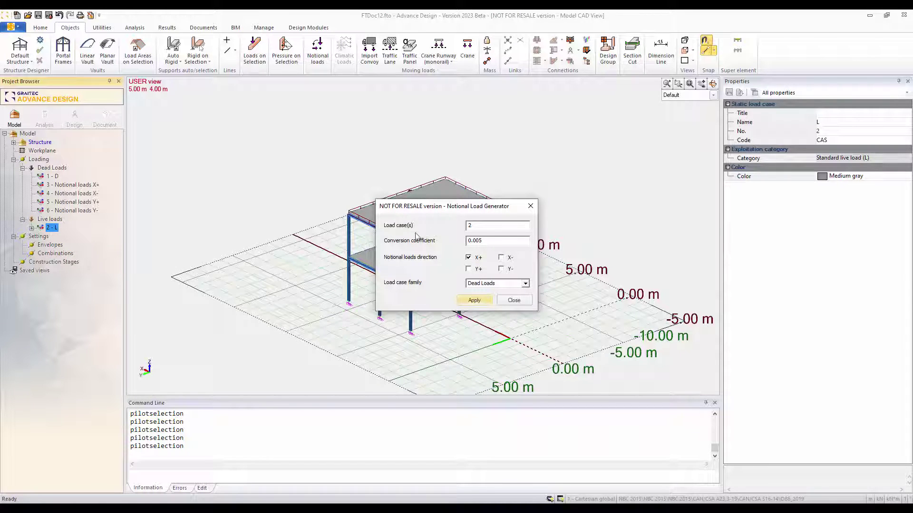
left_click(502, 259)
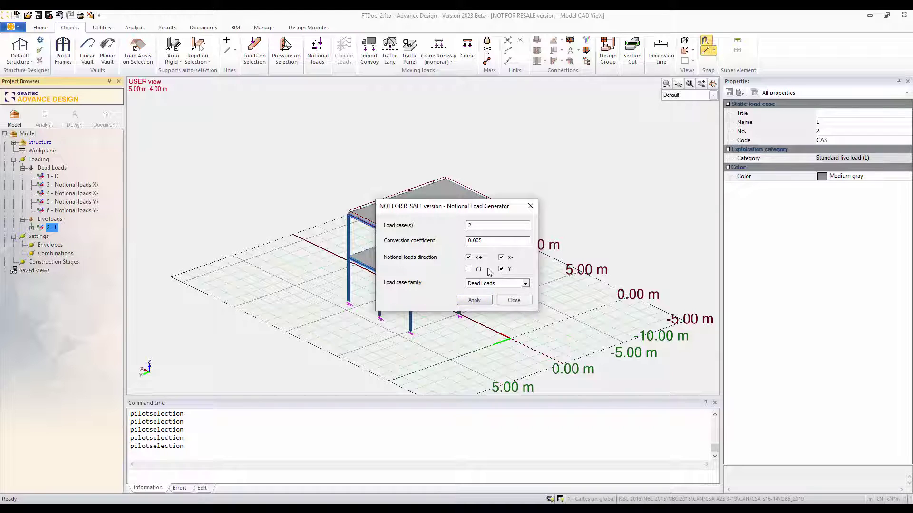
left_click(468, 269)
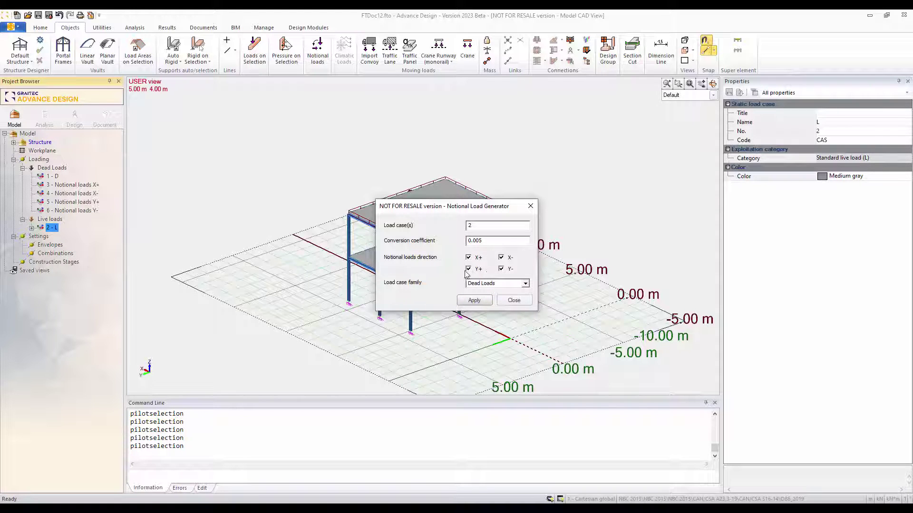
left_click(526, 283)
left_click(485, 298)
left_click(476, 301)
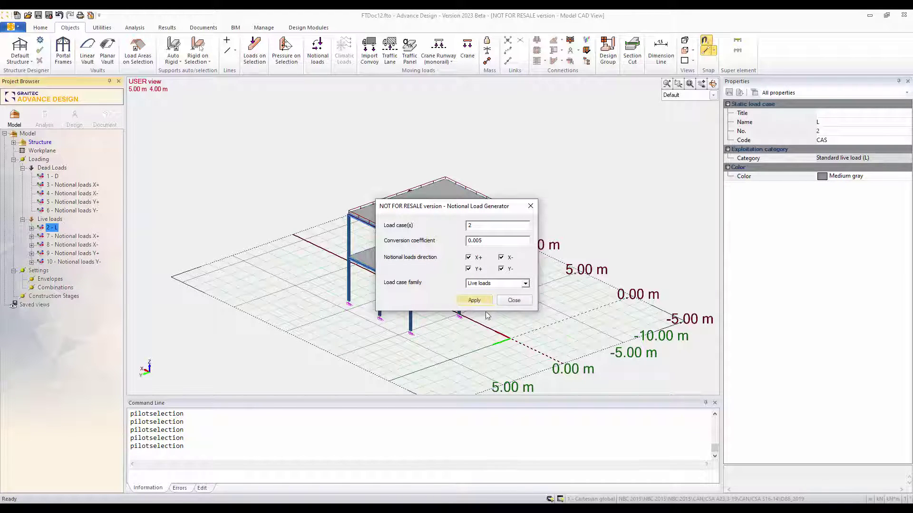
left_click(514, 301)
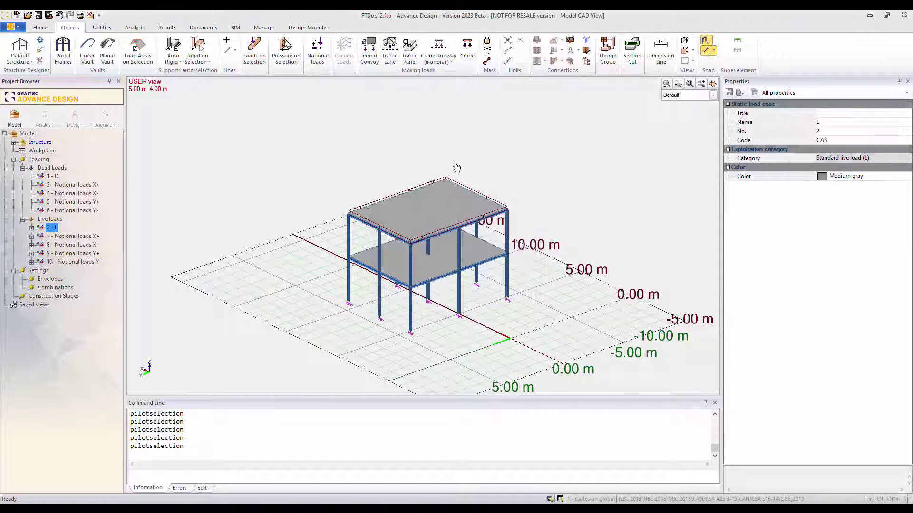
Inspect the planar load generated in live load case 7 - Notional loads X+.
double_click(39, 236)
left_click(61, 246)
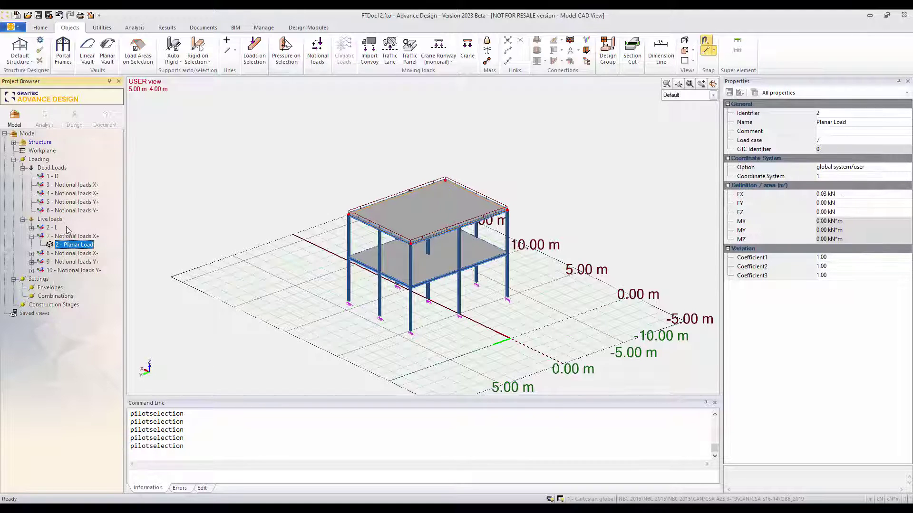
left_click(31, 236)
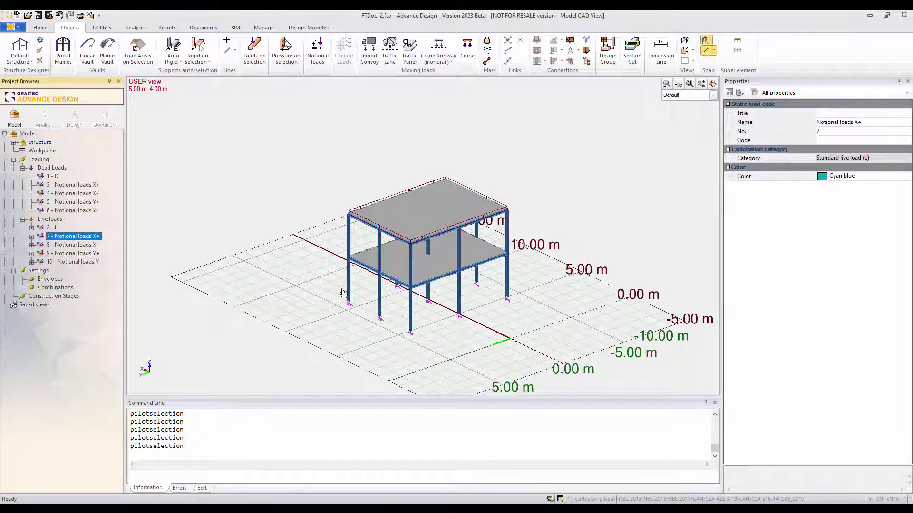
middle_click_drag(344, 283, 332, 267)
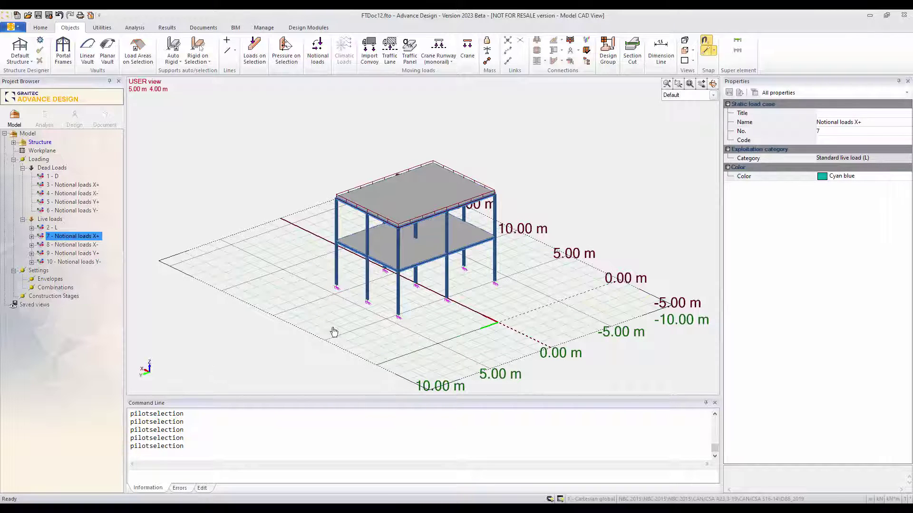
Generate the simplified Canadian load combinations with the Normal importance category and accept them.
left_click(47, 290)
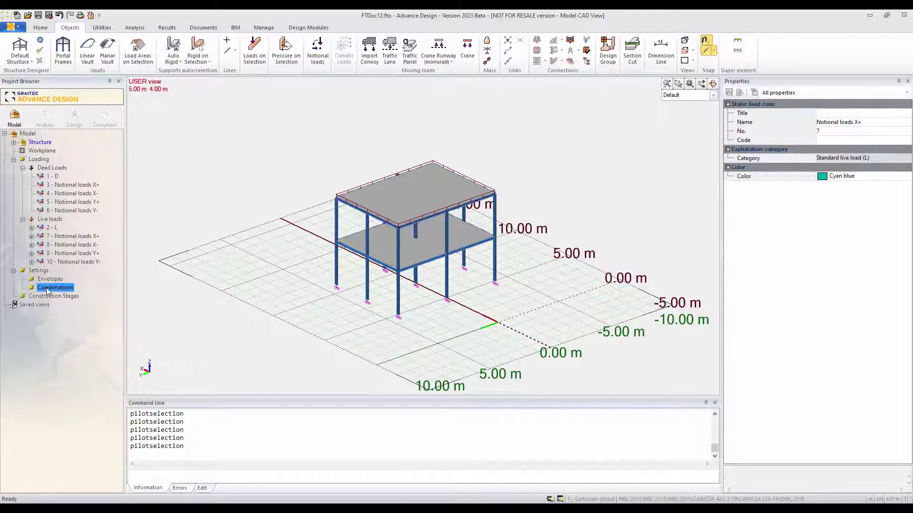
right_click(48, 291)
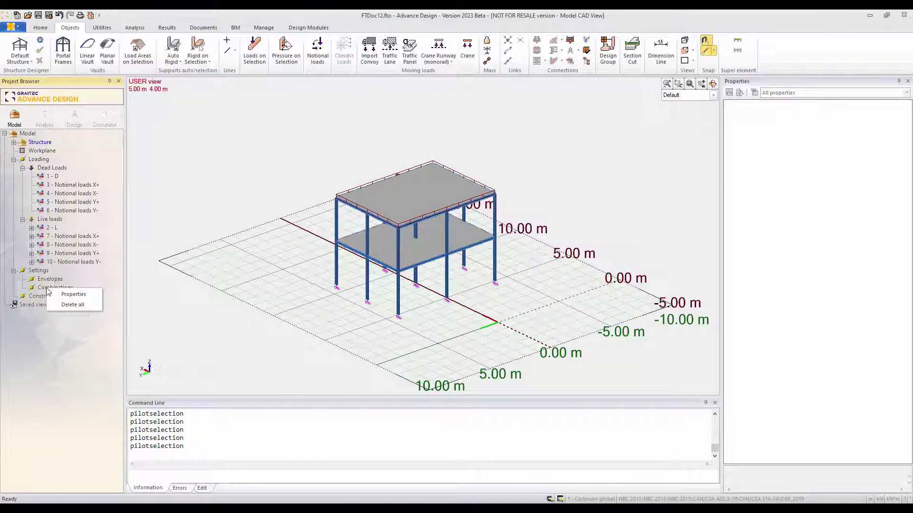
left_click(71, 294)
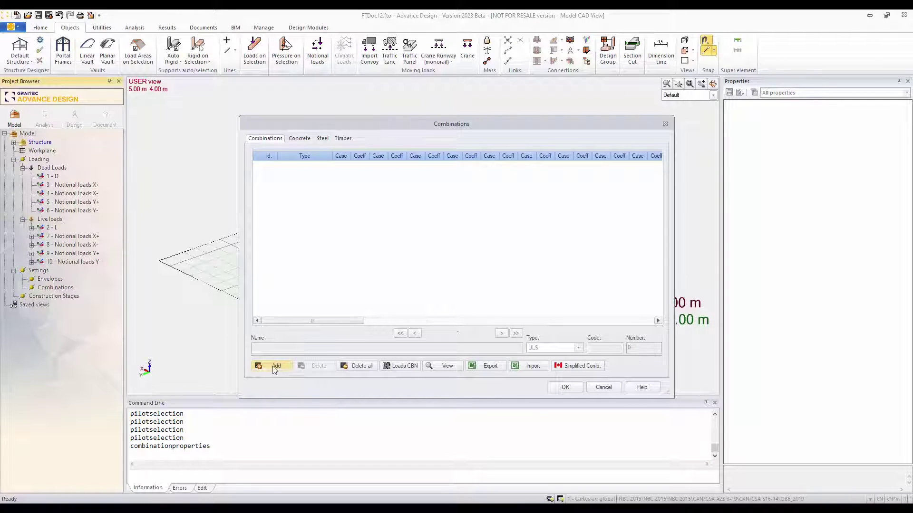
left_click(579, 366)
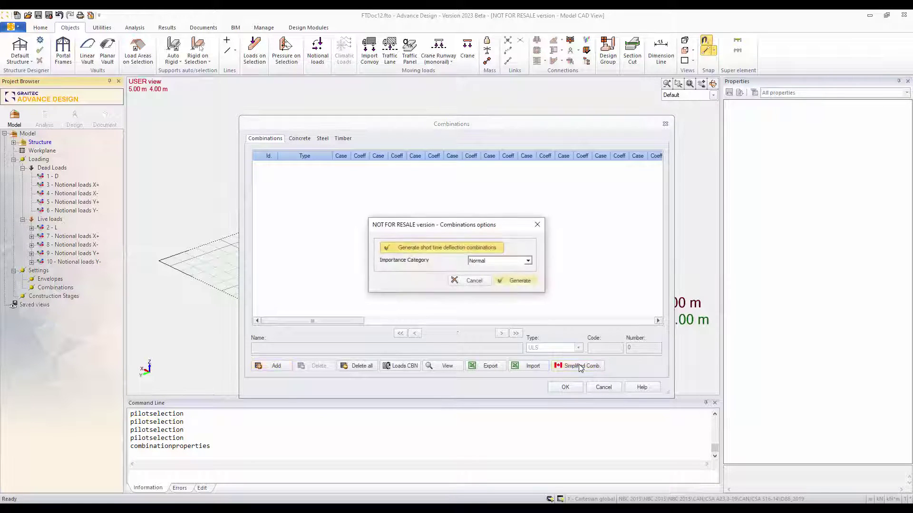
left_click(512, 282)
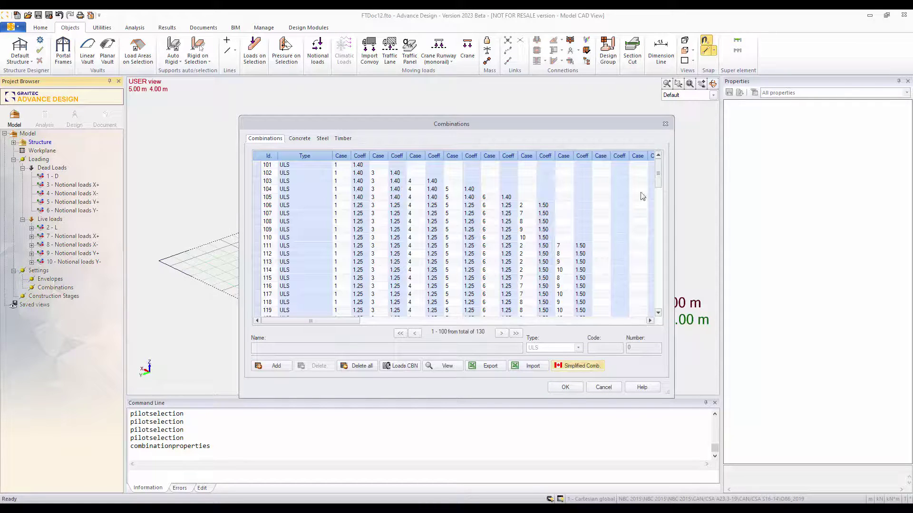
mouse_move(660, 180)
left_mouse_down()
mouse_move(660, 307)
mouse_move(659, 171)
left_mouse_up()
left_click(563, 388)
Create a new analysis model and run it with verification, mesh, evaluation and FE calculation.
middle_click_drag(331, 275, 345, 296)
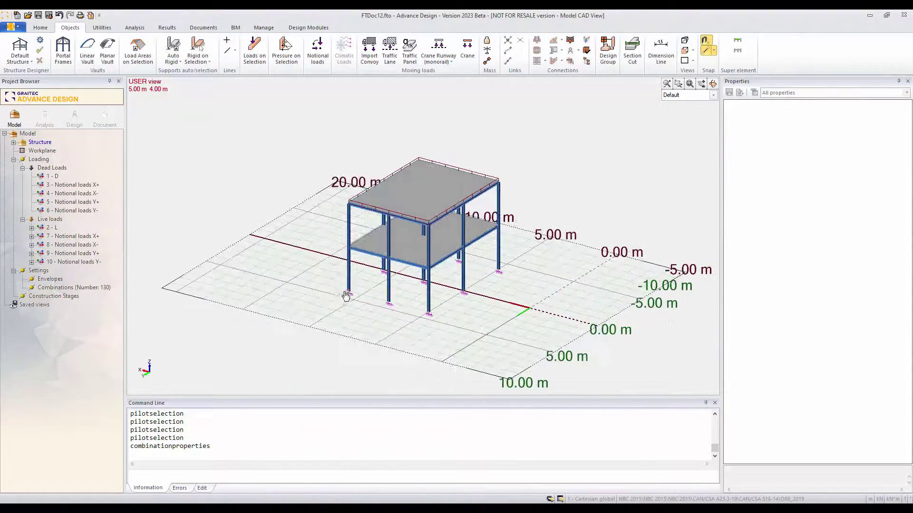
left_click(45, 116)
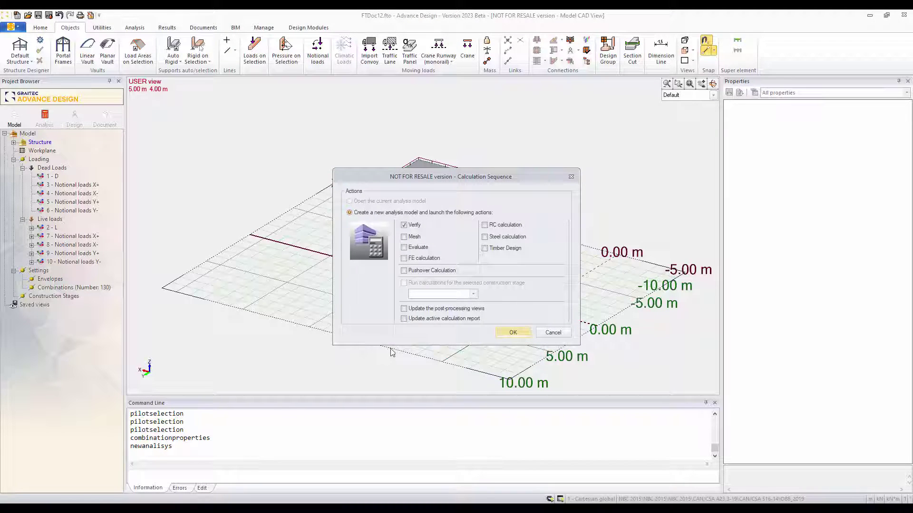
left_click(415, 260)
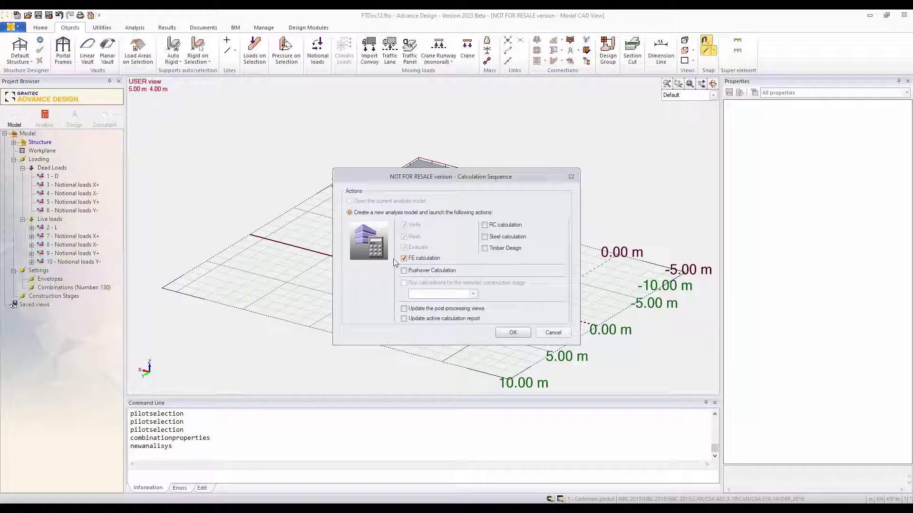
left_click(513, 333)
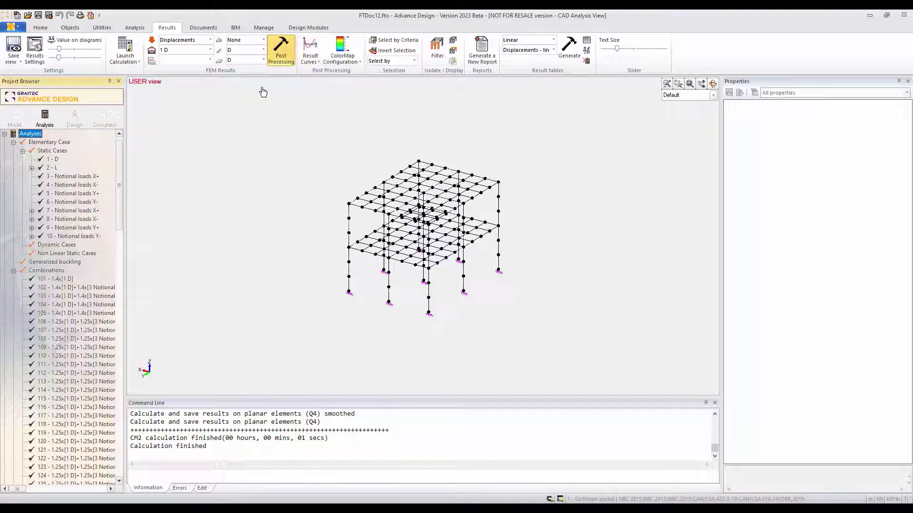
Display the D displacement results for load case 1 D and for combination 102, 1.4x[1 D]+1.4x[3 Notional loads X+].
left_click(281, 51)
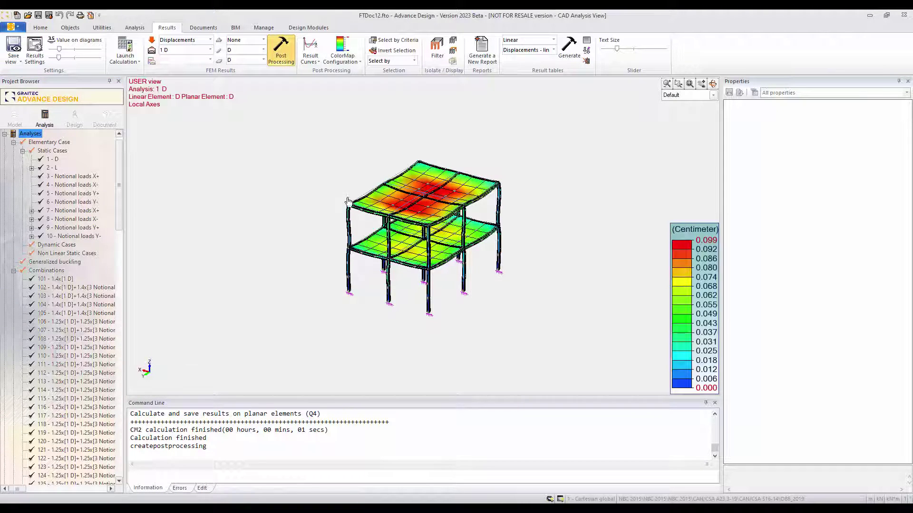
middle_click_drag(361, 217, 360, 240)
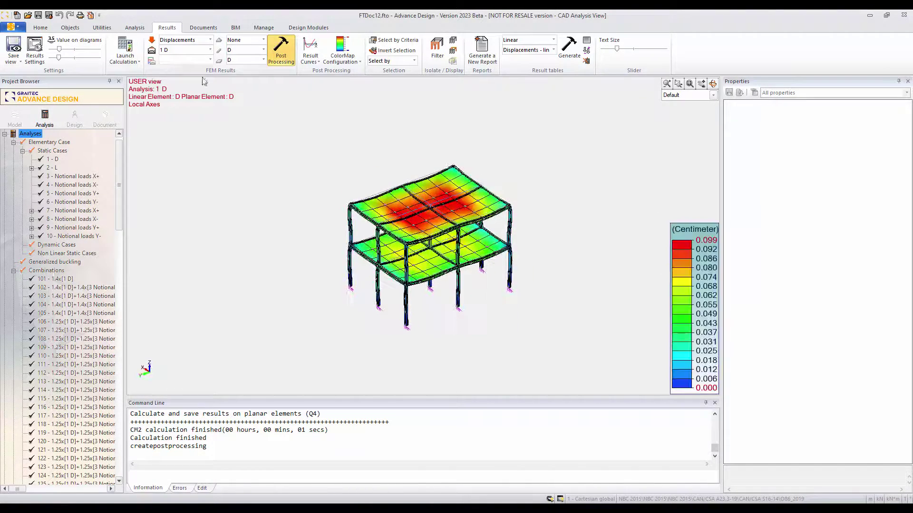
left_click(210, 50)
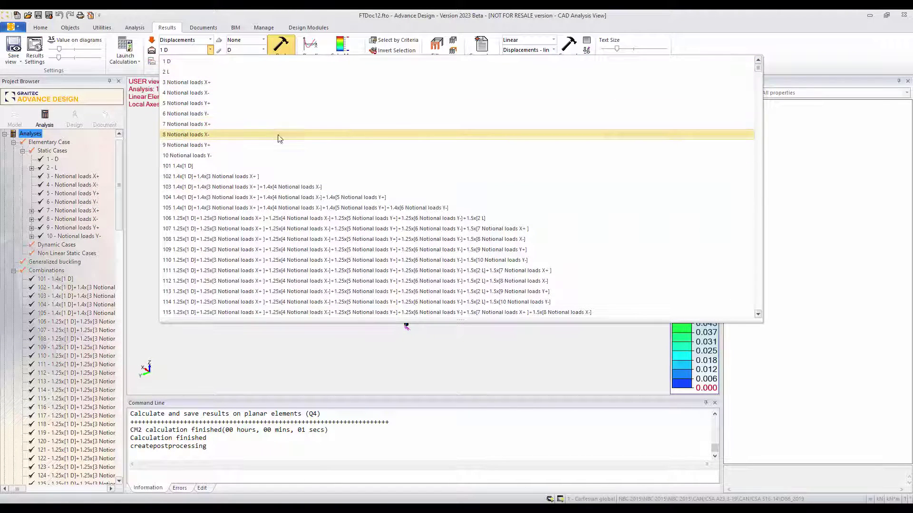
mouse_move(758, 68)
left_mouse_down()
mouse_move(761, 247)
mouse_move(759, 66)
left_mouse_up()
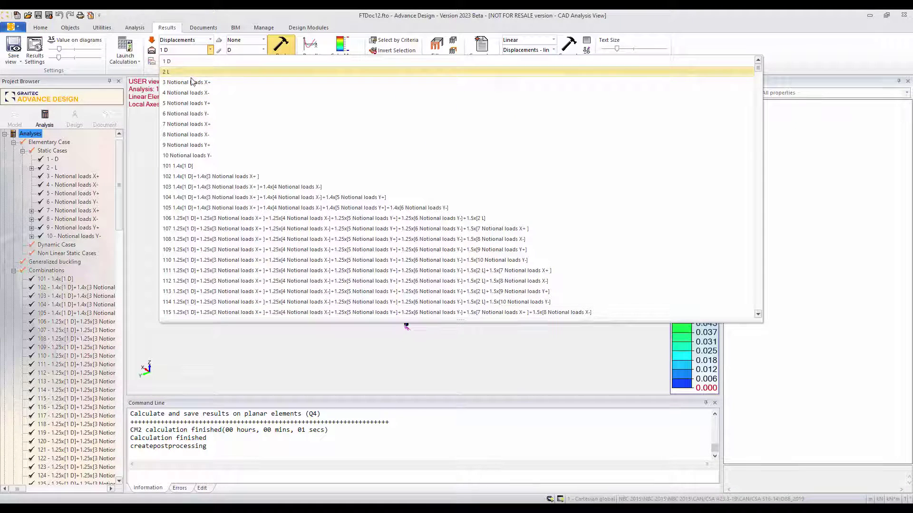
left_click(221, 176)
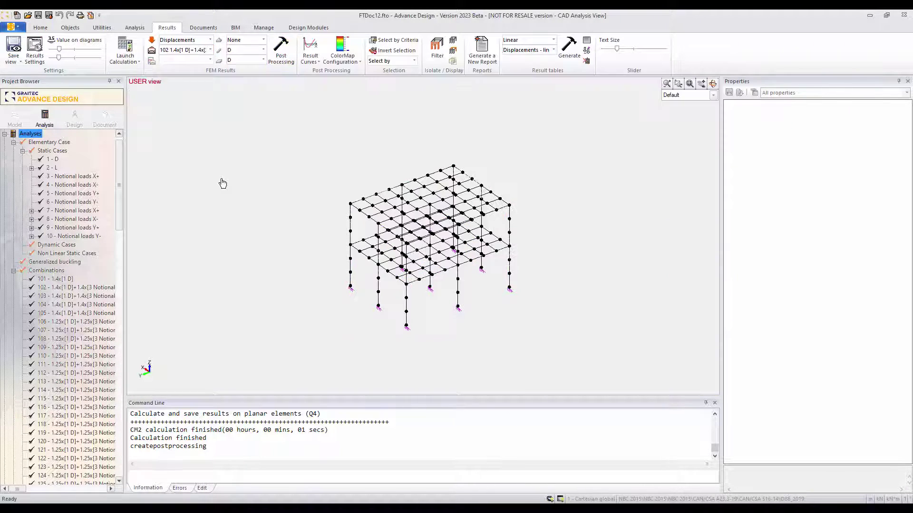
left_click(280, 47)
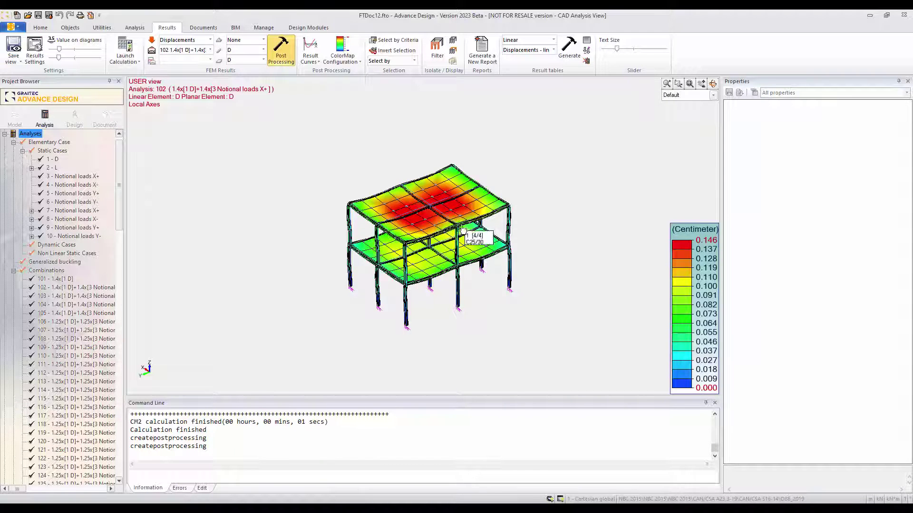
middle_click_drag(479, 248, 396, 241, "shift")
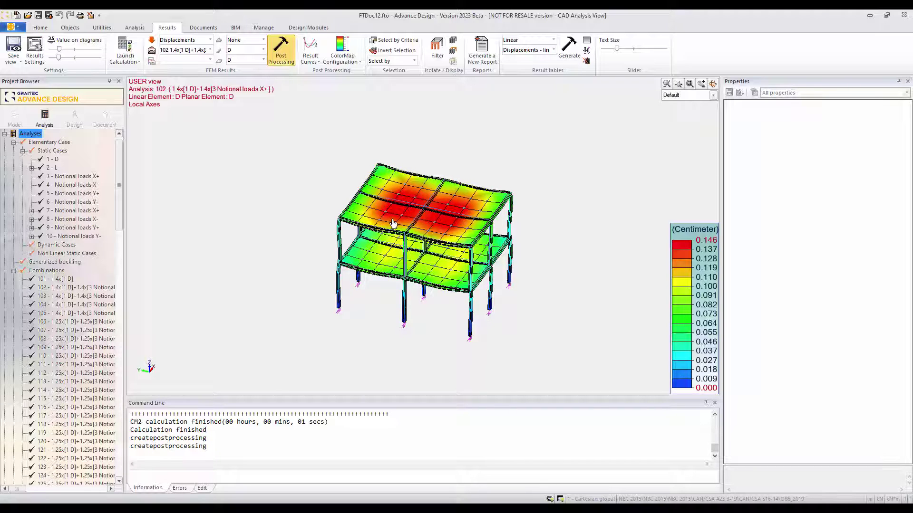
Display the Fx forces on the linear elements for combination 102 as coloured diagrams.
left_click(210, 41)
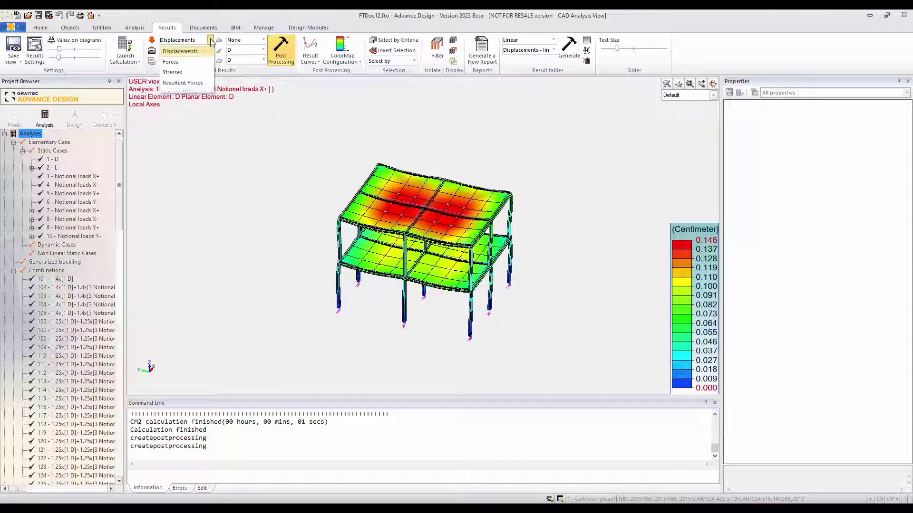
left_click(195, 62)
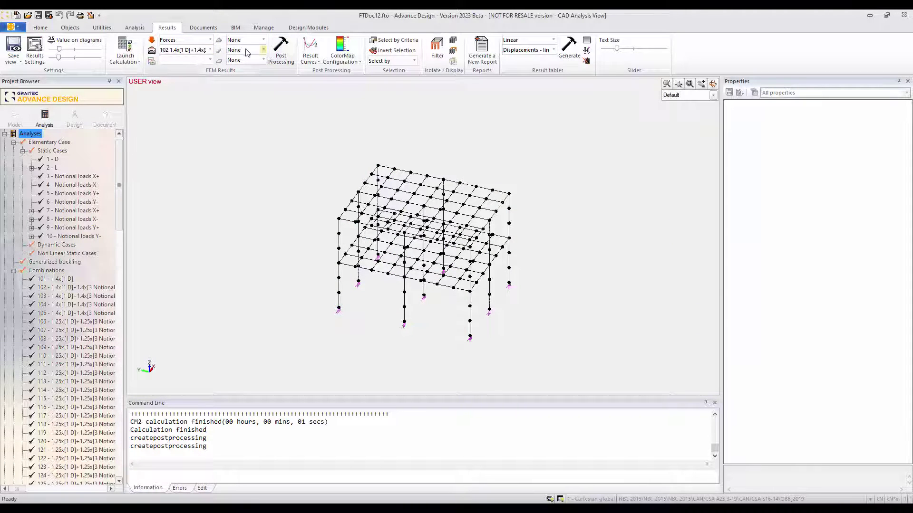
left_click(263, 50)
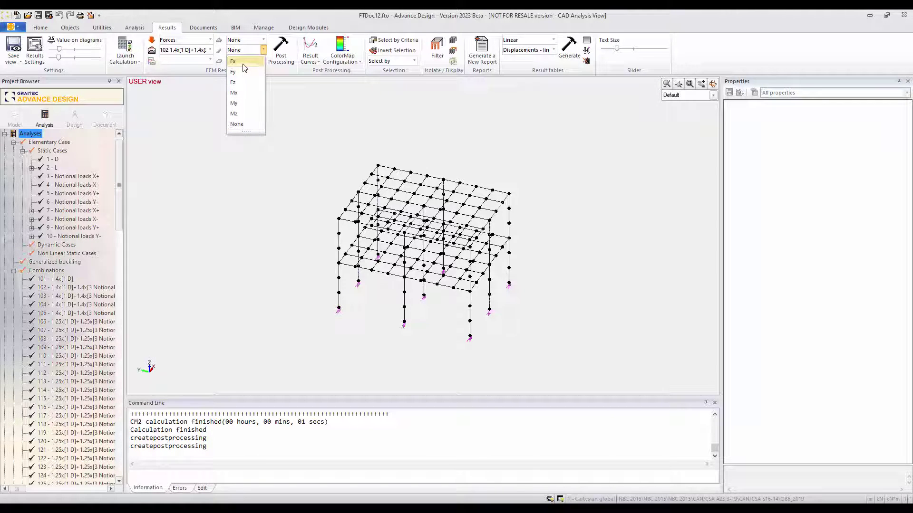
left_click(244, 65)
left_click(284, 54)
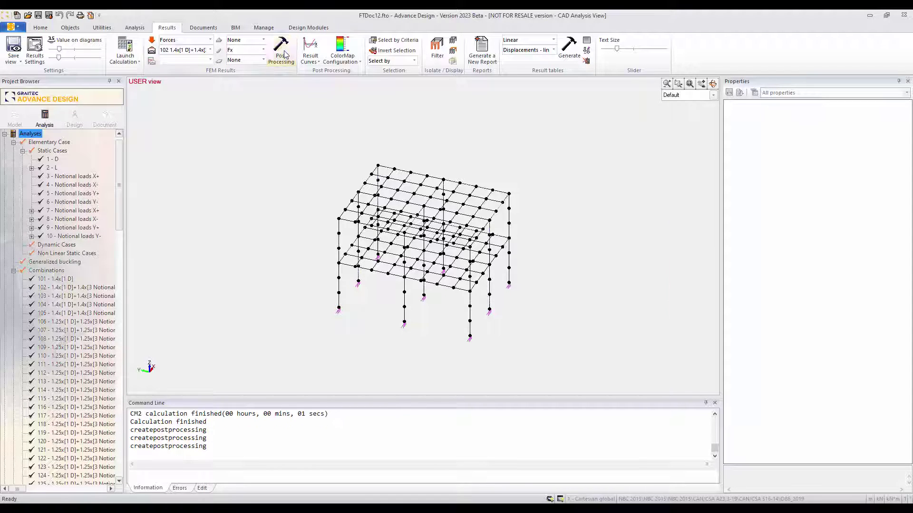
middle_click_drag(439, 316, 487, 294)
scroll(485, 275, "up", 2)
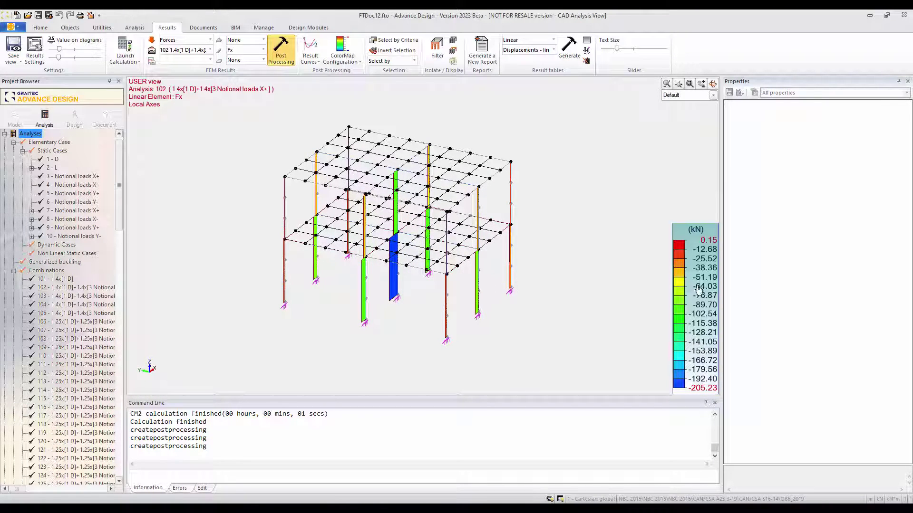
scroll(431, 289, "up", 1)
middle_click_drag(395, 302, 352, 309)
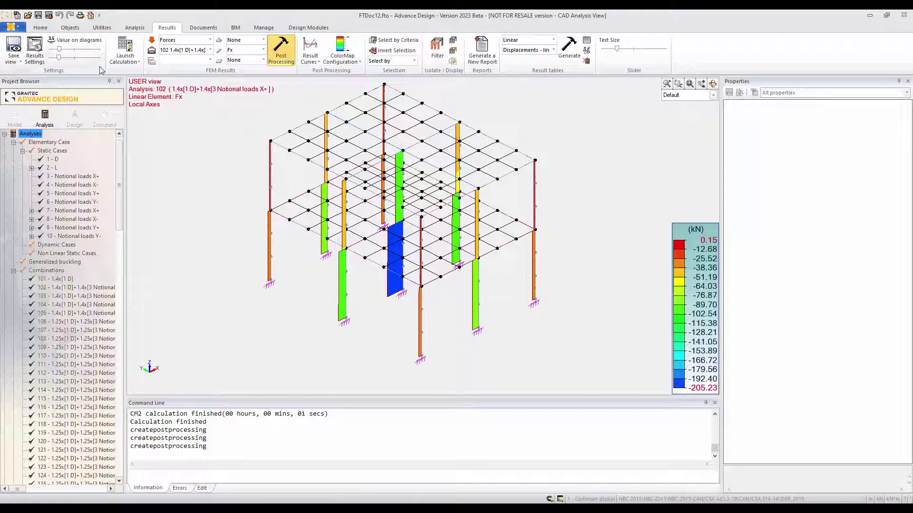
Show the numerical values on the Fx diagrams and reduce the diagram size to its minimum.
left_click_drag(58, 49, 85, 56)
left_click_drag(92, 50, 84, 50)
left_click(69, 41)
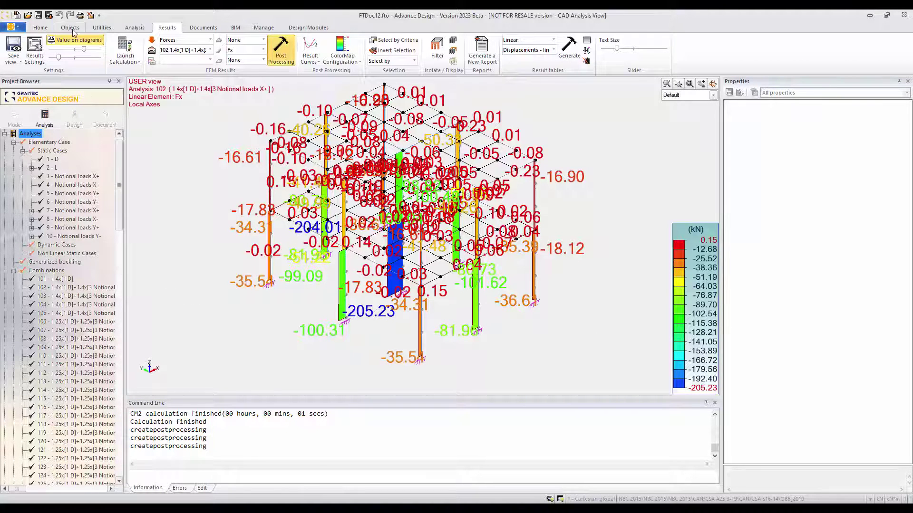
mouse_move(57, 58)
left_mouse_down()
mouse_move(82, 57)
mouse_move(48, 58)
left_mouse_up()
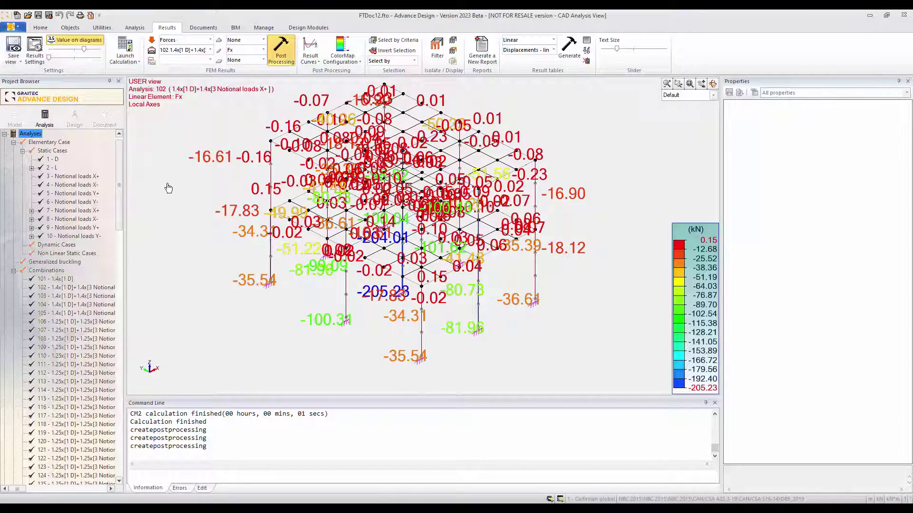
middle_click_drag(167, 182, 191, 206)
left_click(276, 55)
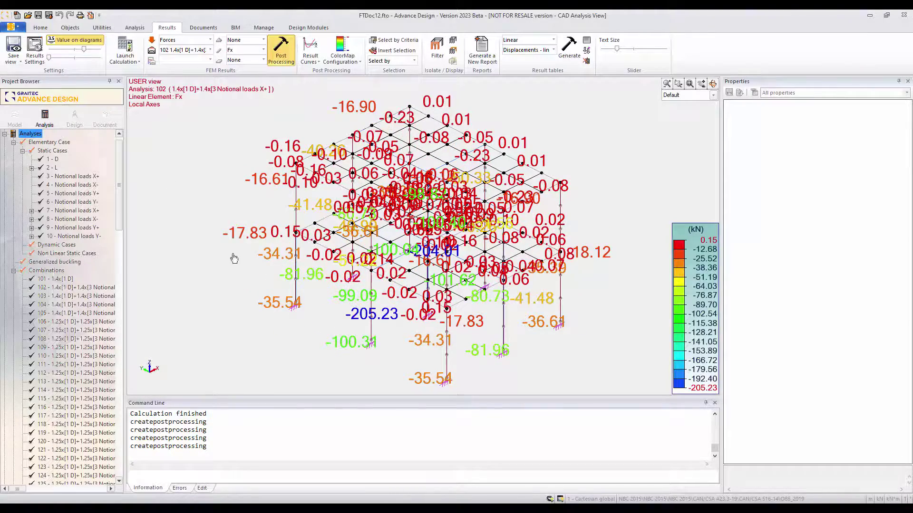
middle_click_drag(291, 295, 448, 292, "shift")
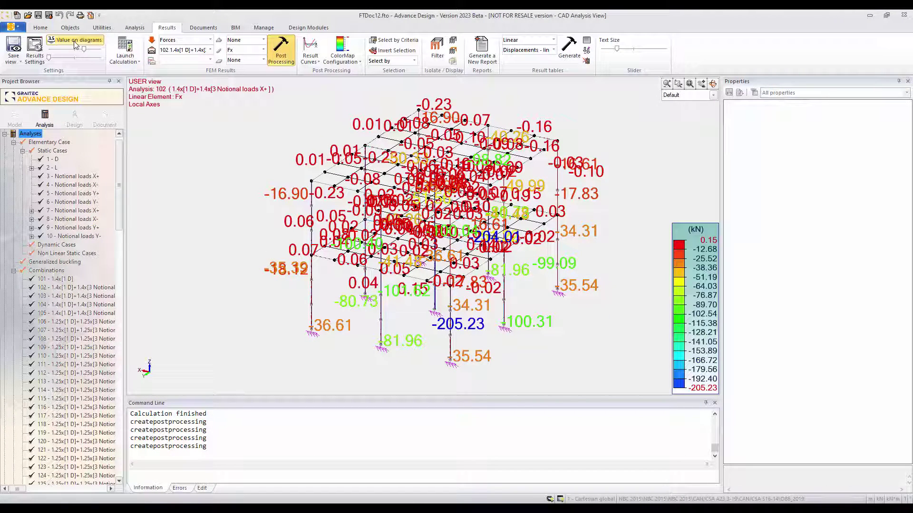
Hide the numerical values on the Fx diagrams.
left_click(75, 42)
middle_click_drag(241, 215, 400, 218, "shift")
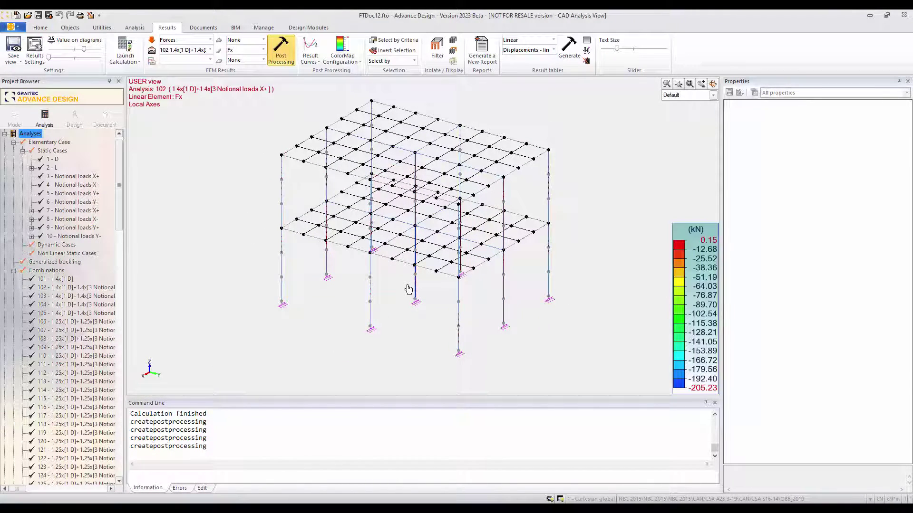
Open the result curves for the lower-storey column Linear 5 and plot its Fx force in the first graph.
left_click(371, 293)
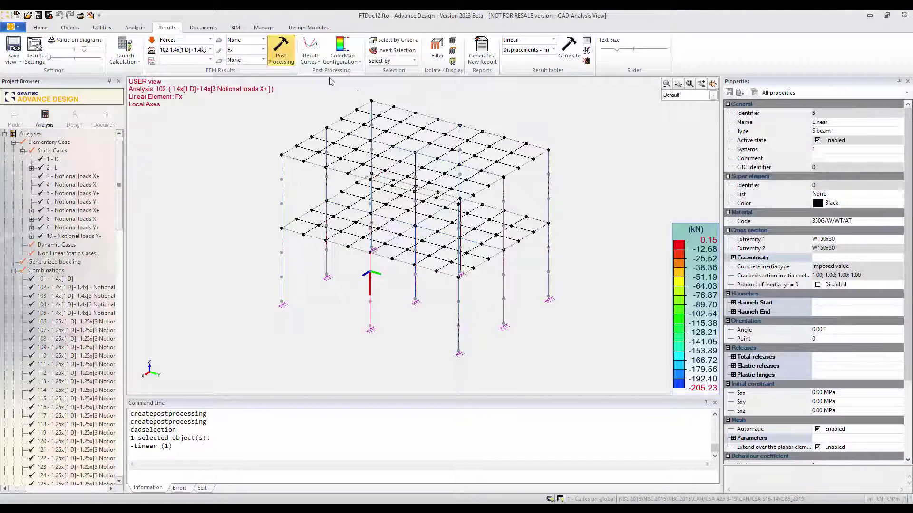
left_click(311, 47)
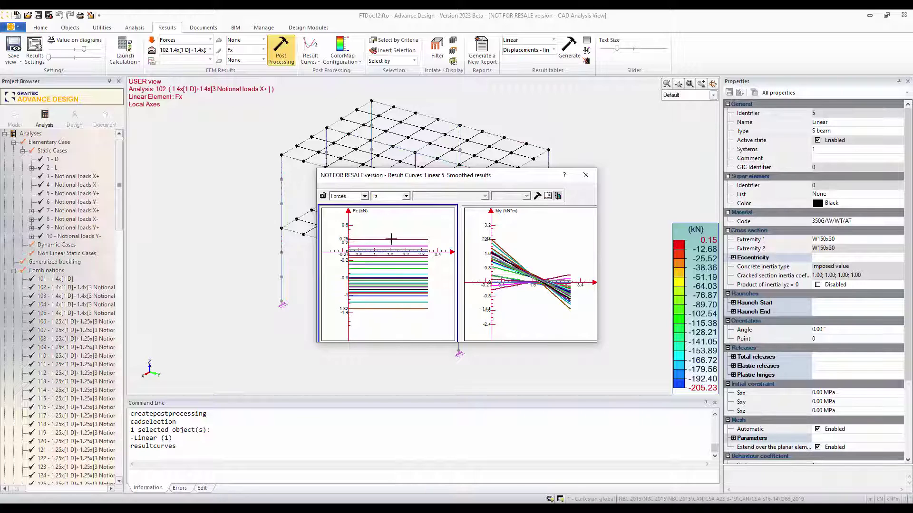
left_click(364, 196)
left_click(368, 199)
left_click(397, 196)
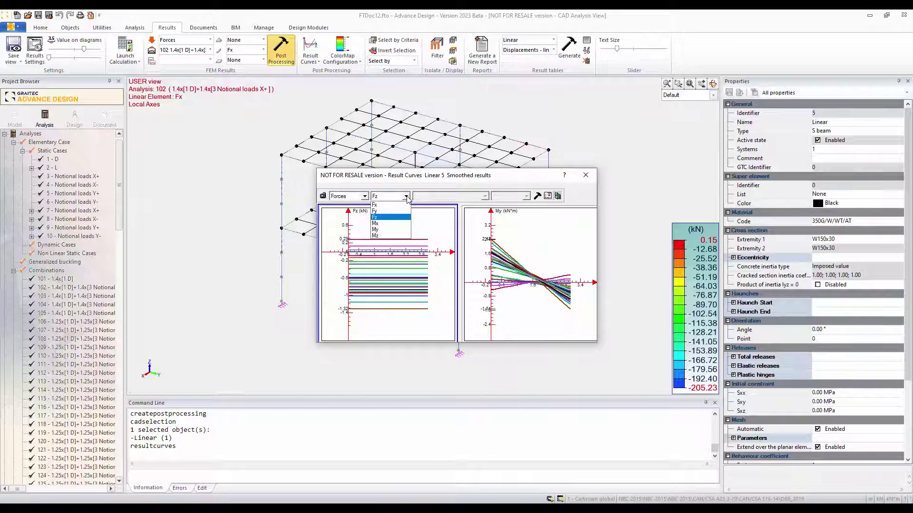
left_click(401, 208)
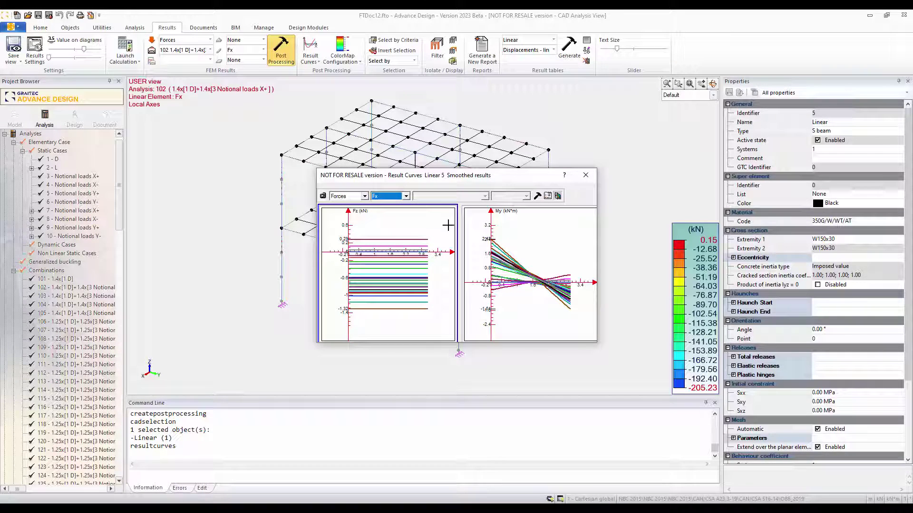
left_click(537, 196)
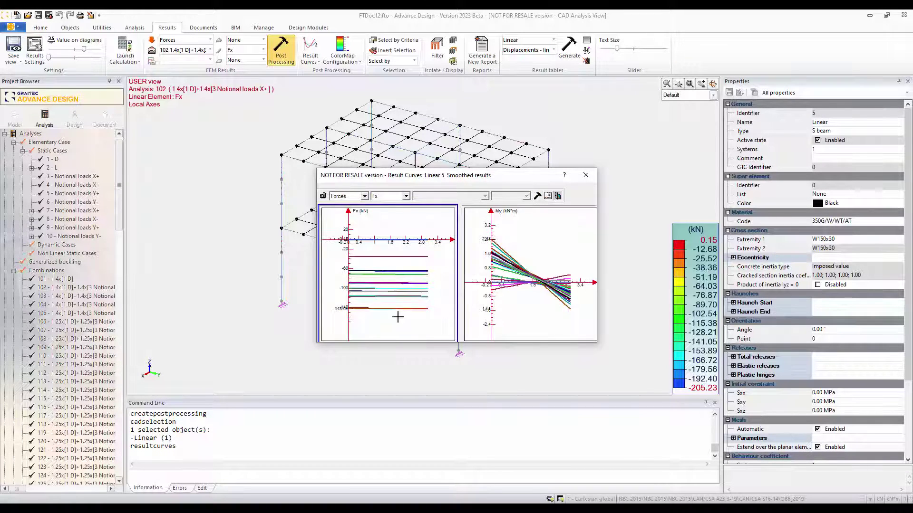
Inspect the Fx curves of Linear 5 in the first graph at closer range.
scroll(350, 312, "up", 4)
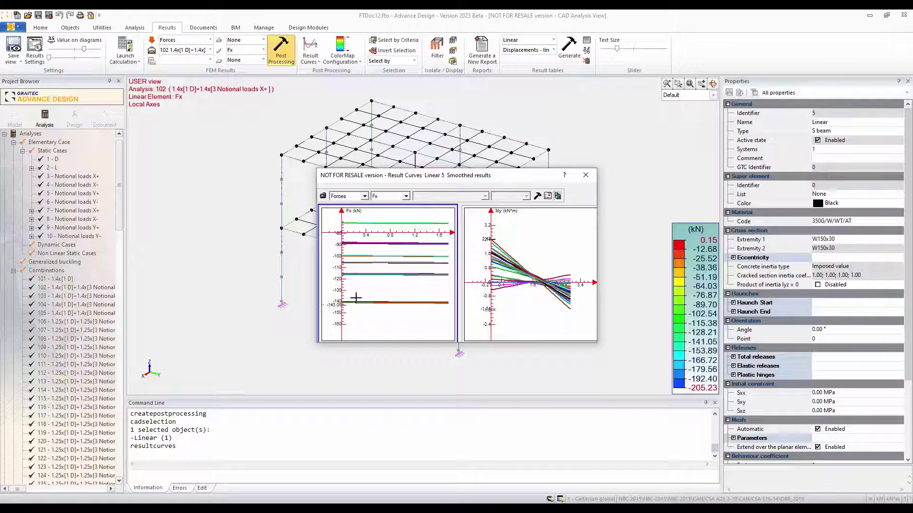
scroll(389, 256, "down", 1)
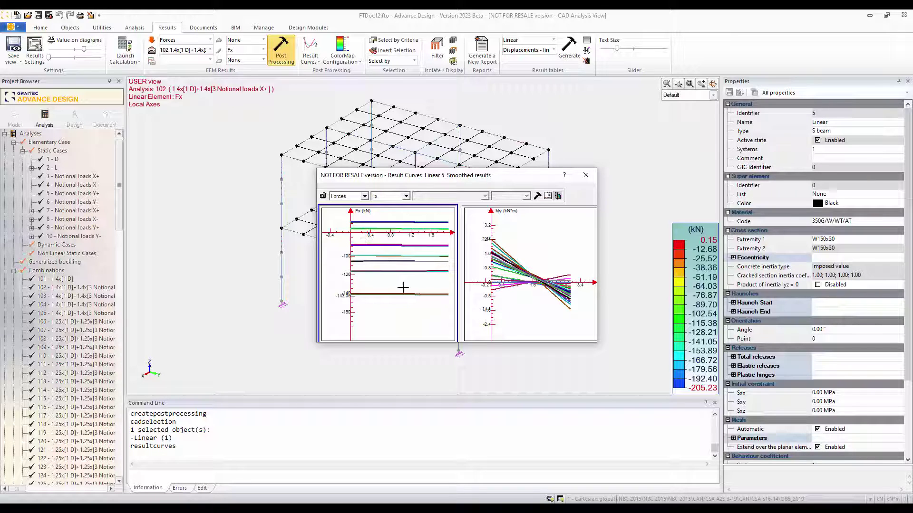
scroll(404, 249, "down", 2)
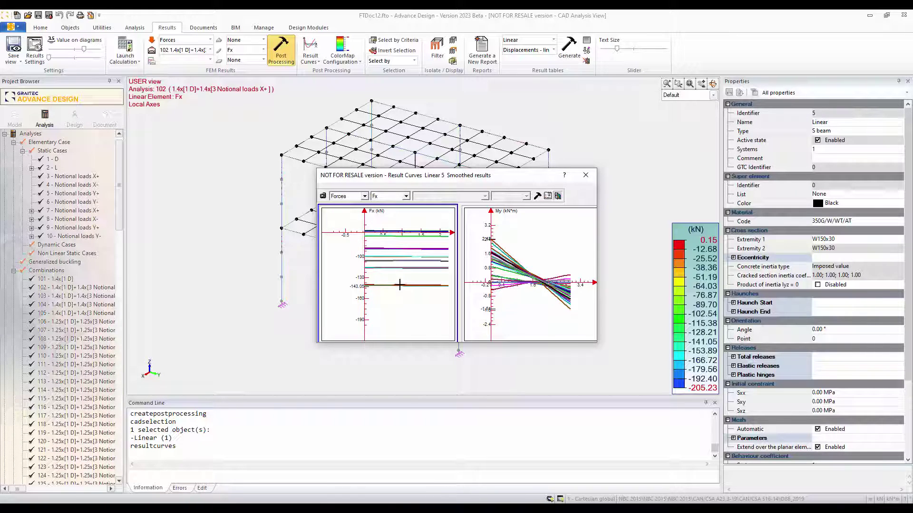
Review the curve settings' result types and selectable cases and combinations, cancel without changes, and close the result curves.
left_click(547, 196)
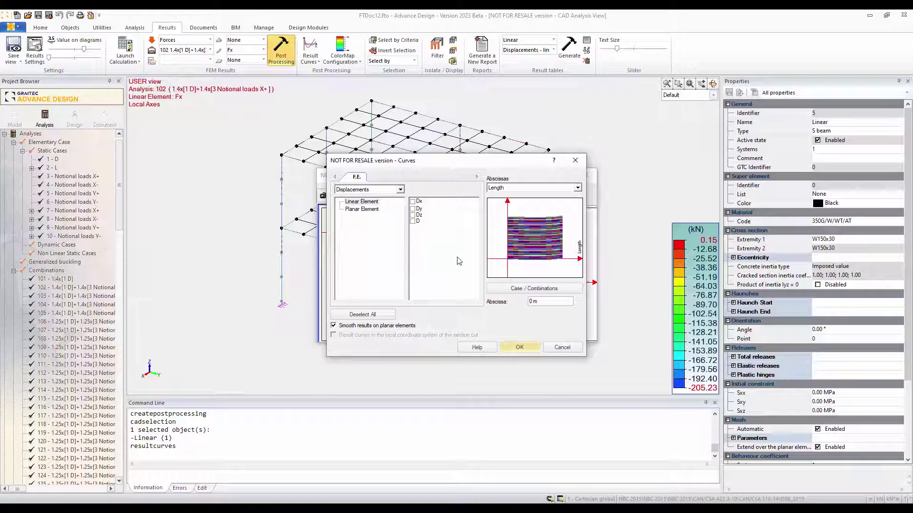
left_click(394, 191)
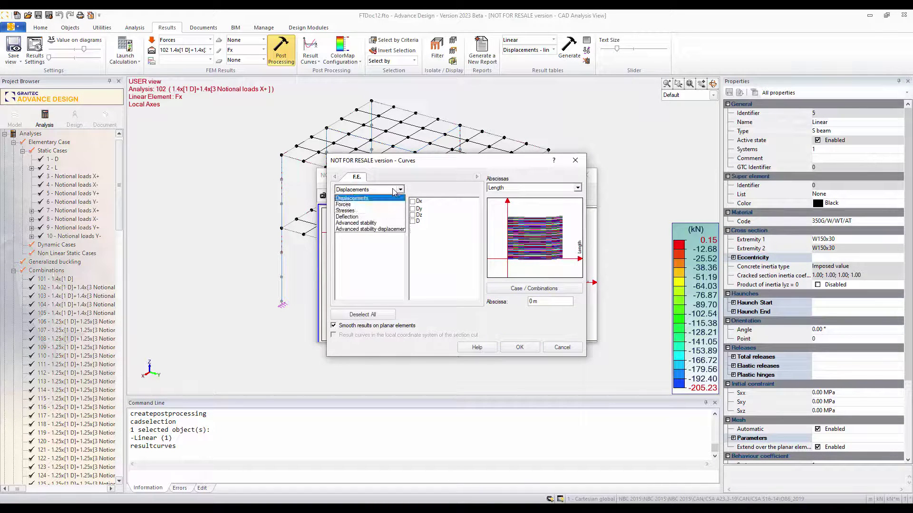
left_click(394, 191)
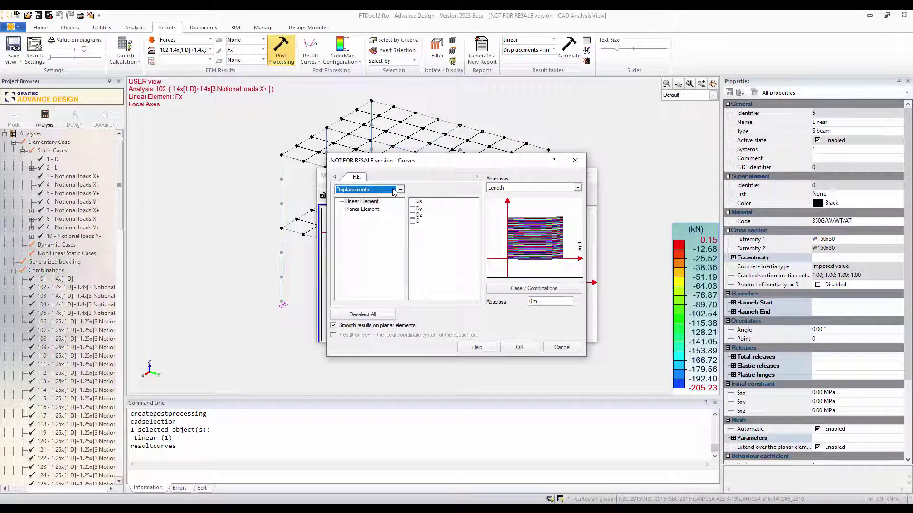
left_click(520, 290)
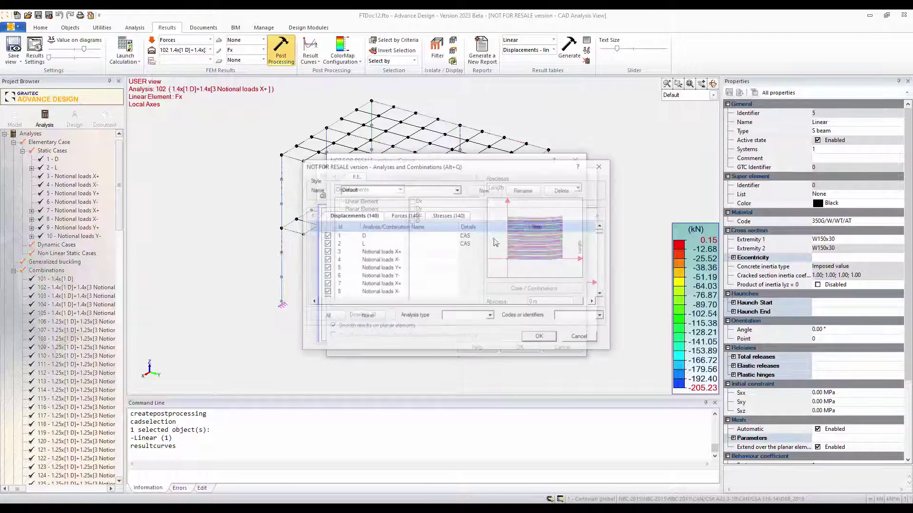
scroll(602, 237, "down", 20)
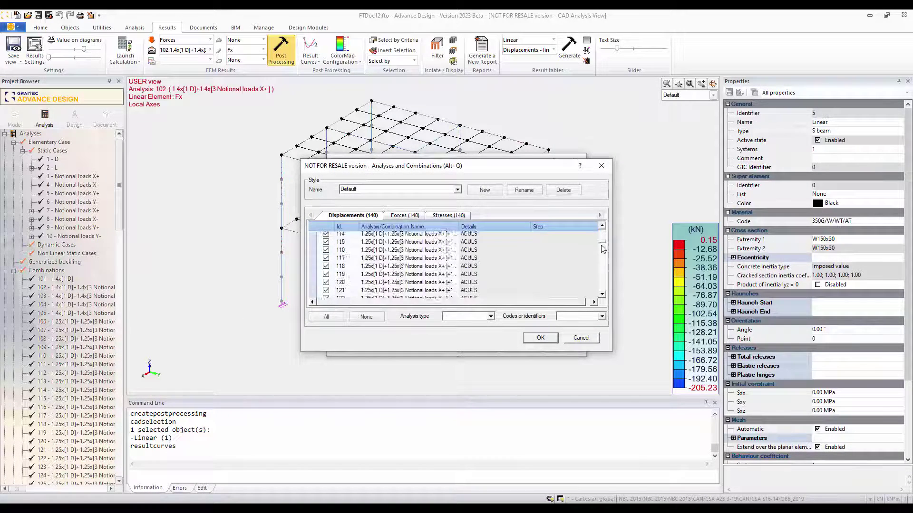
scroll(602, 242, "up", 20)
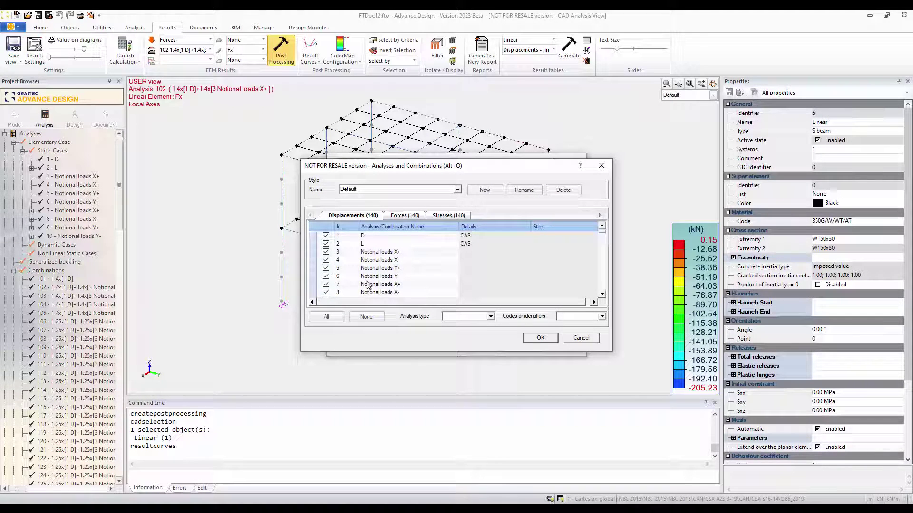
left_click(581, 338)
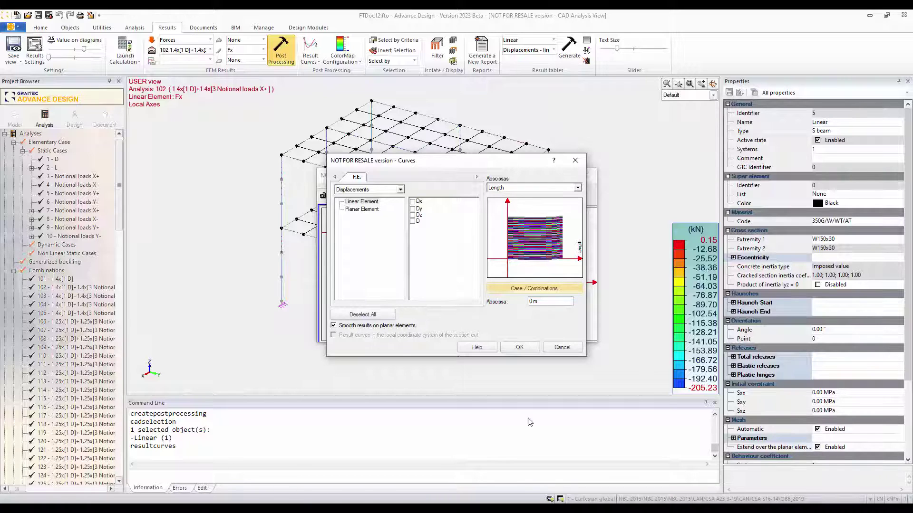
left_click(561, 347)
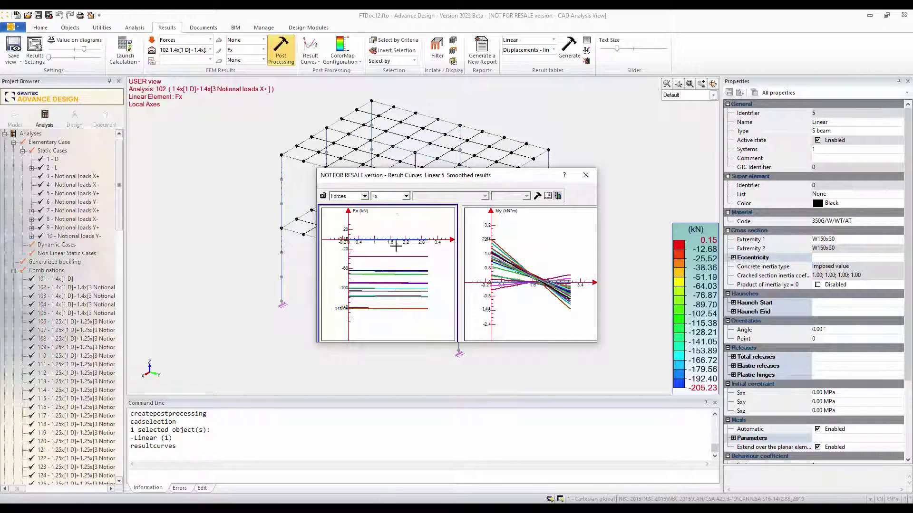
left_click(586, 176)
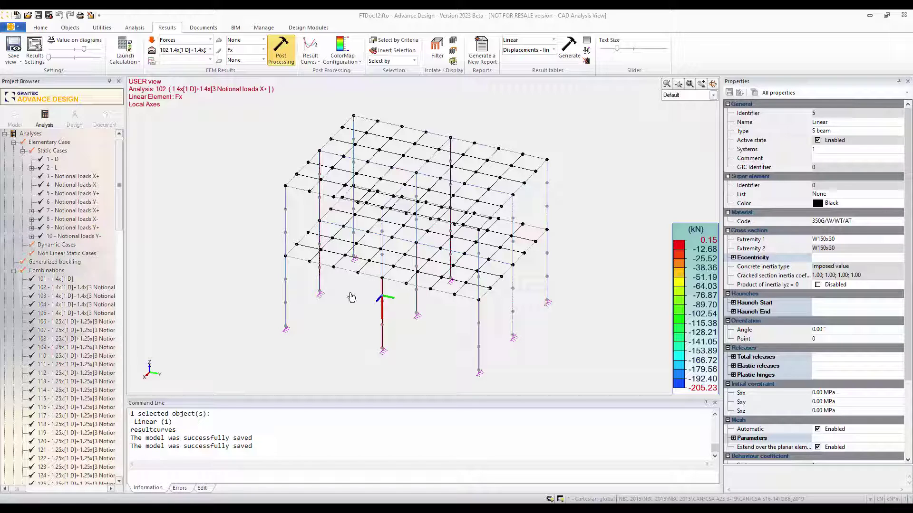
Return to the descriptive model and create a new analysis model, running the FE calculation and the steel calculation.
left_click(14, 118)
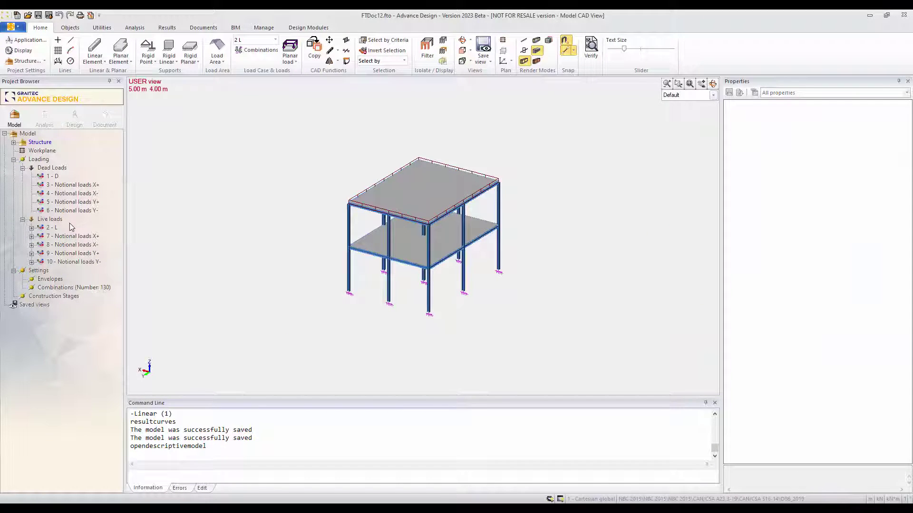
middle_click_drag(241, 245, 251, 246)
scroll(252, 244, "down", 1)
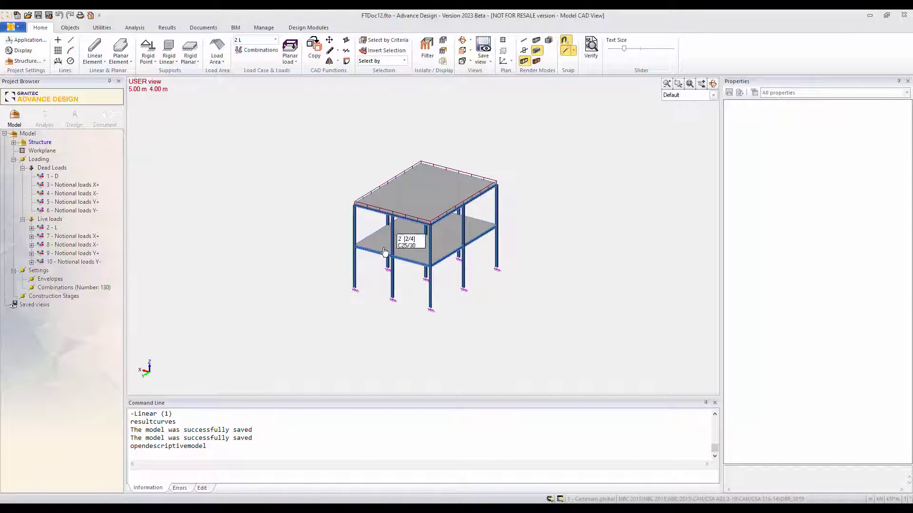
scroll(369, 267, "up", 1)
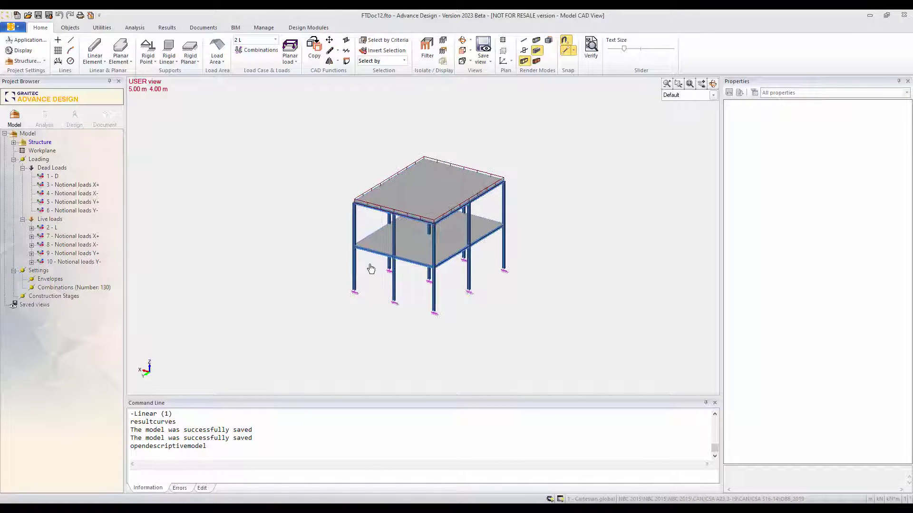
left_click(39, 118)
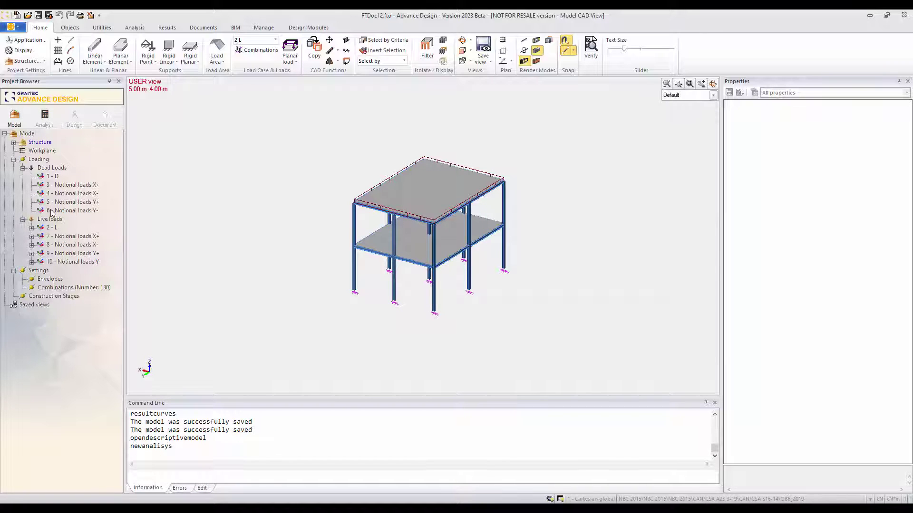
left_click(353, 215)
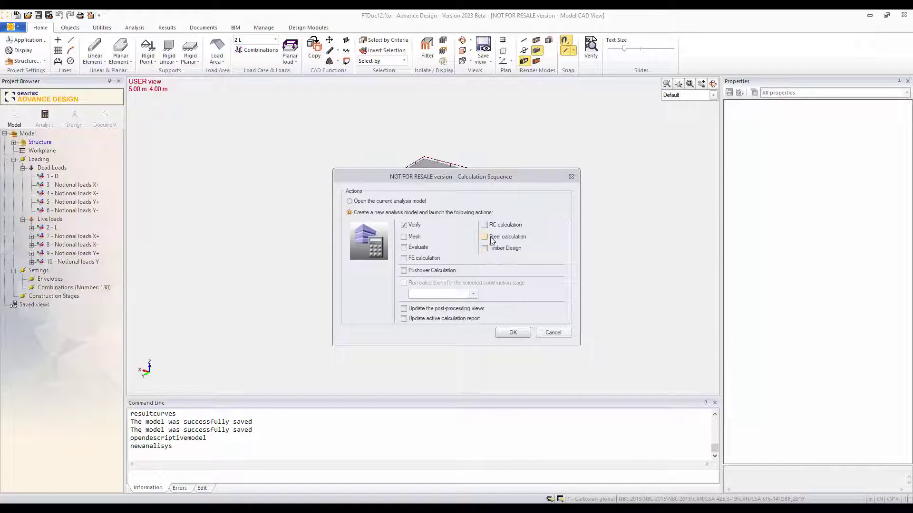
left_click(512, 332)
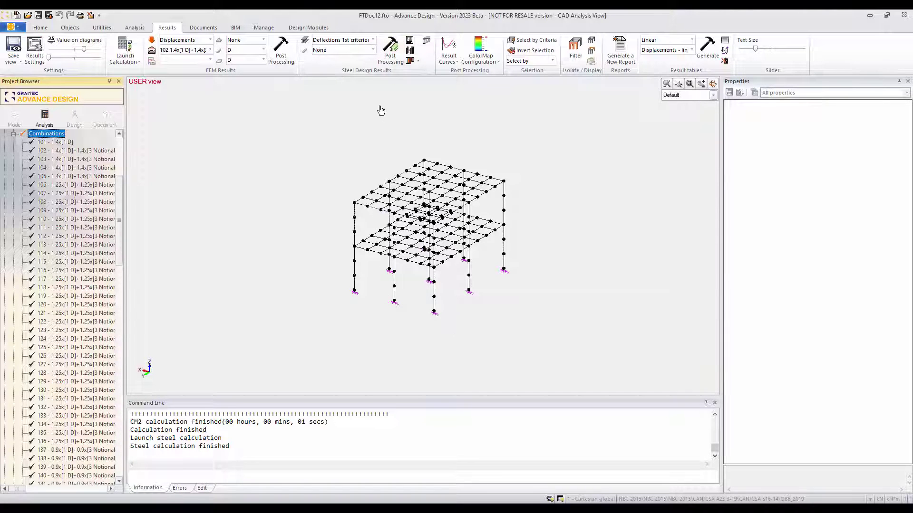
Display the steel design Strength results on the linear elements as Max Work ratio.
left_click(358, 43)
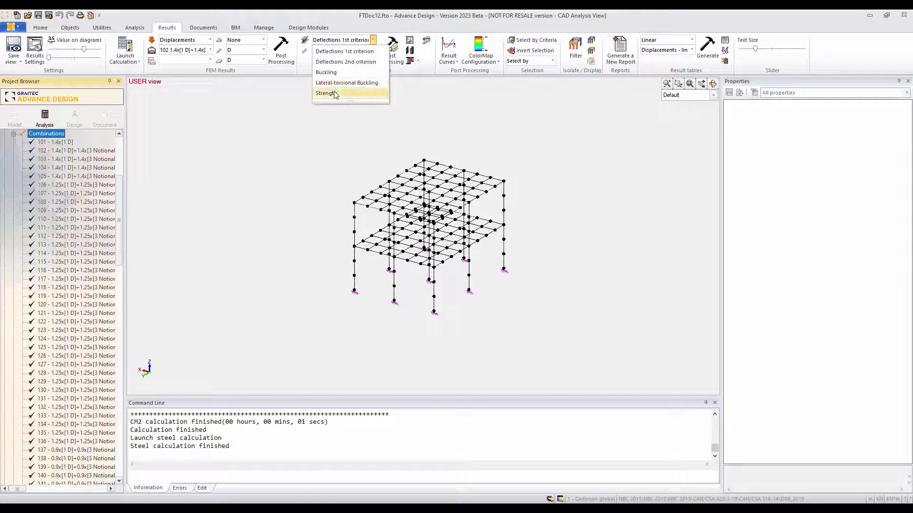
left_click(332, 95)
left_click(372, 50)
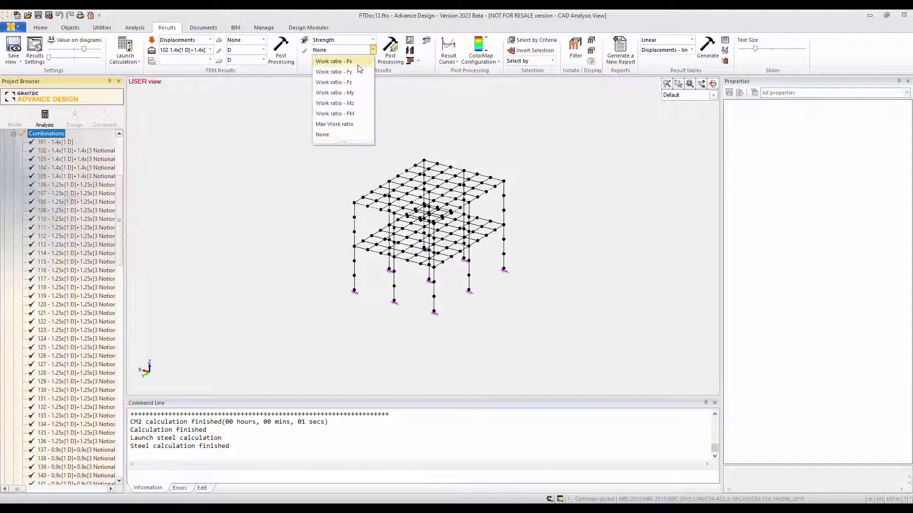
left_click(333, 124)
left_click(391, 56)
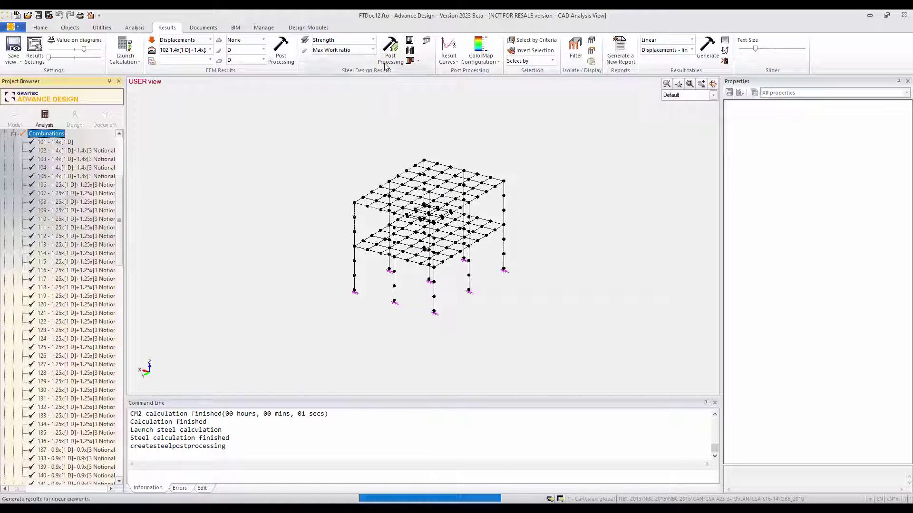
Open the shape sheet of the red central lower-storey column and review its cross section, deflections and cross-section strength.
scroll(442, 272, "up", 2)
scroll(442, 272, "up", 2)
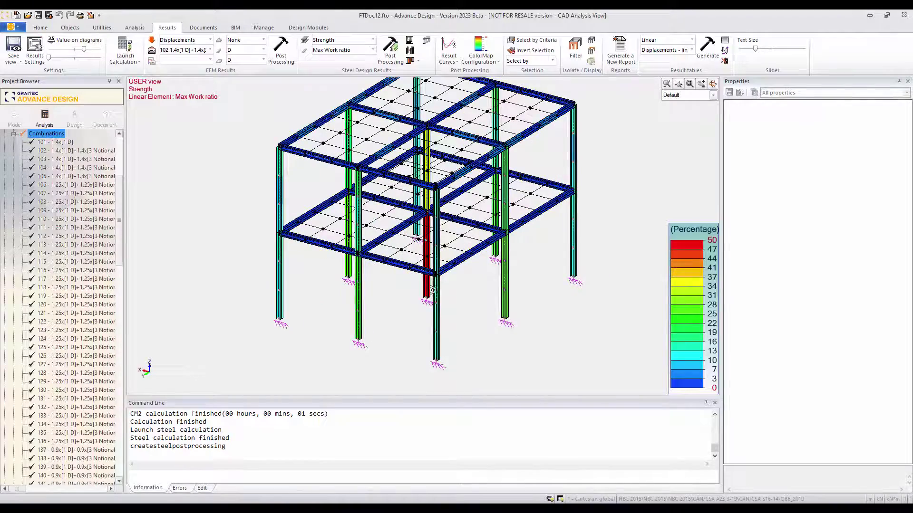
scroll(389, 309, "down", 1)
middle_click_drag(389, 309, 418, 306)
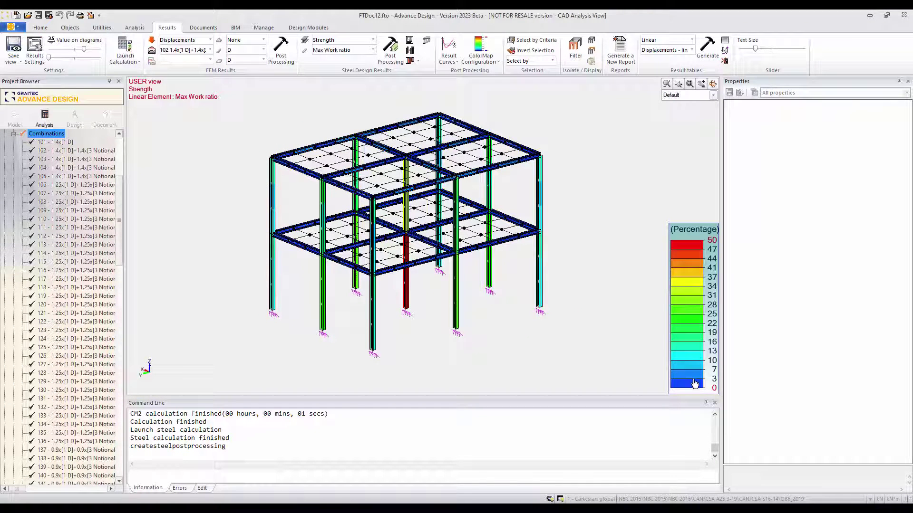
scroll(425, 309, "up", 3)
middle_click_drag(426, 308, 425, 301)
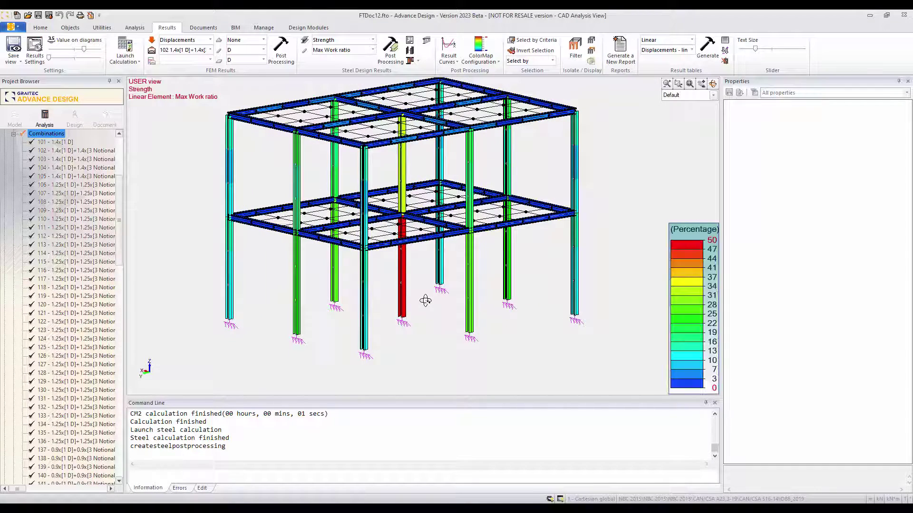
left_click(405, 288)
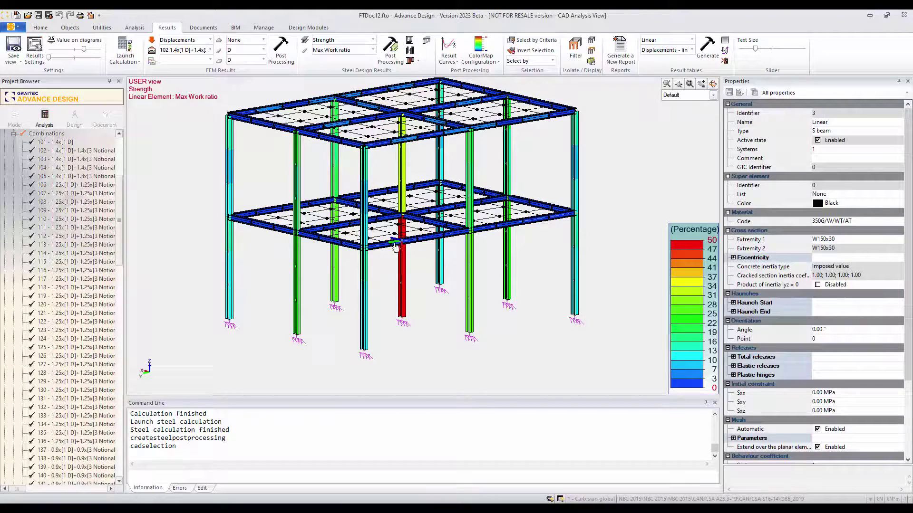
left_click(409, 40)
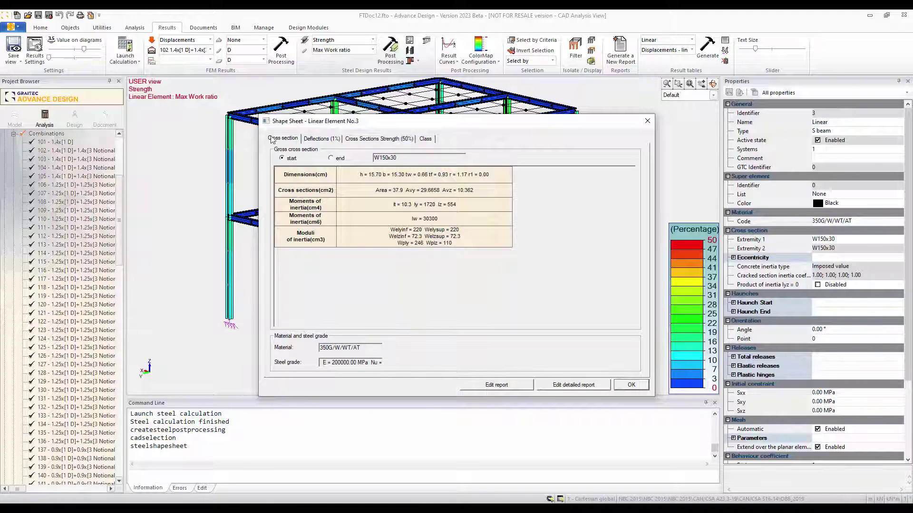
left_click(320, 141)
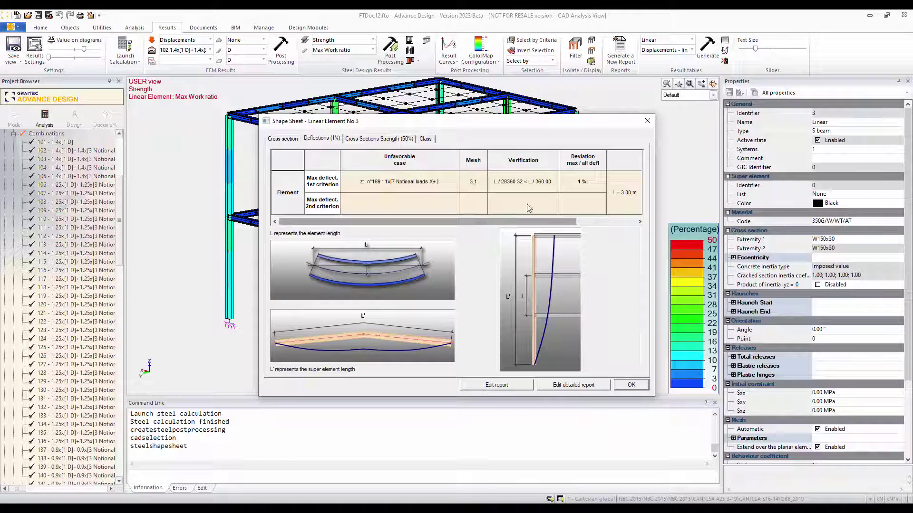
left_click(380, 139)
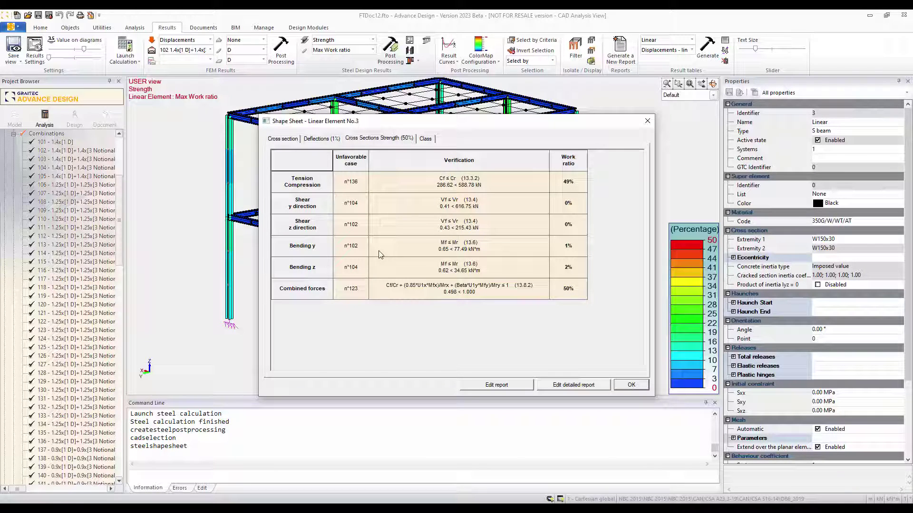
Generate the column's detailed shape sheet report, read it through, and close the report, the report generator and the shape sheet.
left_click(589, 387)
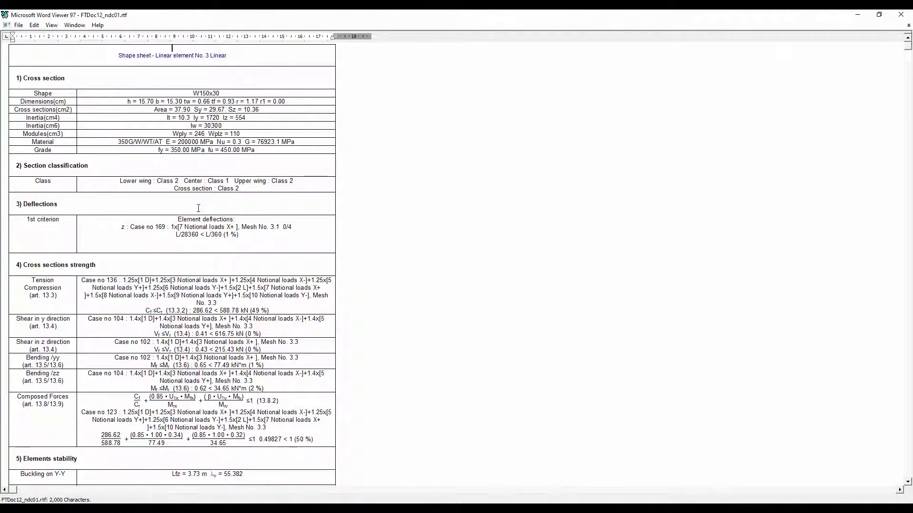
scroll(241, 168, "down", 10)
scroll(151, 145, "up", 10)
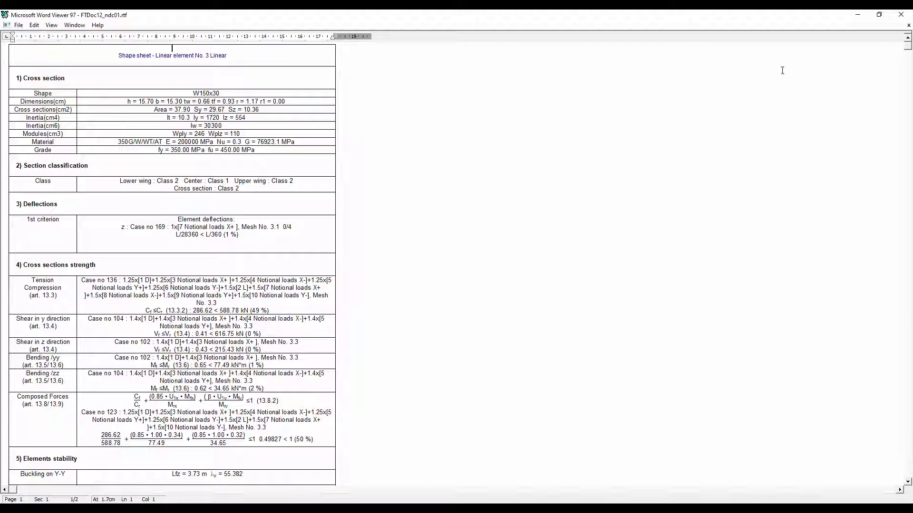
left_click(901, 14)
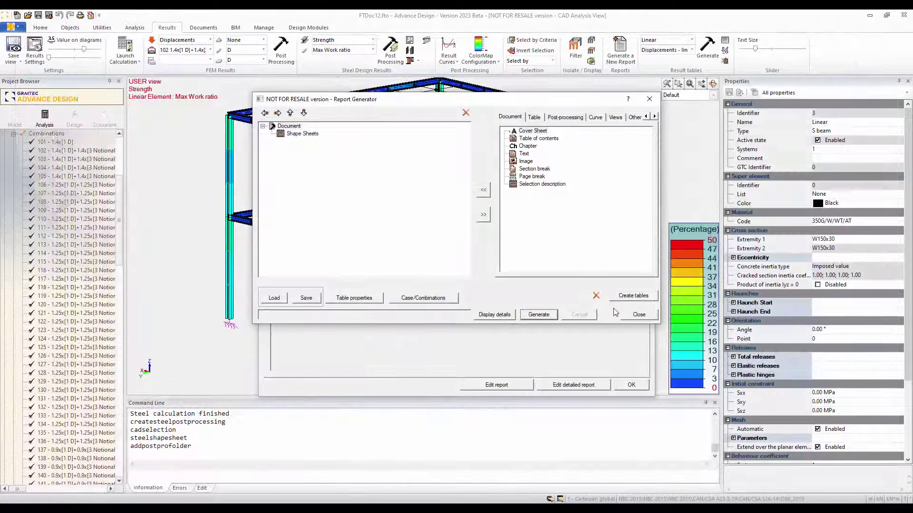
left_click(638, 314)
left_click(649, 124)
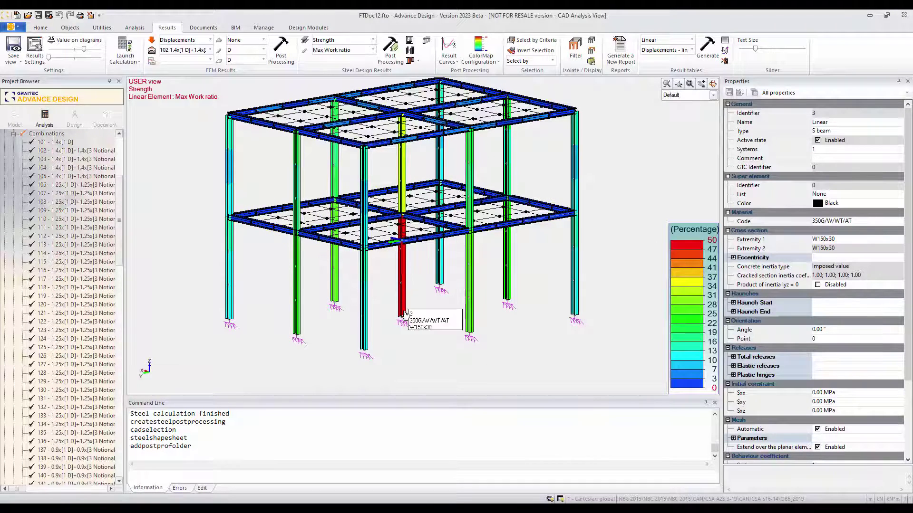
Open the shape sheet of the front corner lower-storey column, review its cross-section strength checks, and close the sheet.
middle_click_drag(414, 265, 402, 291)
scroll(402, 299, "down", 2)
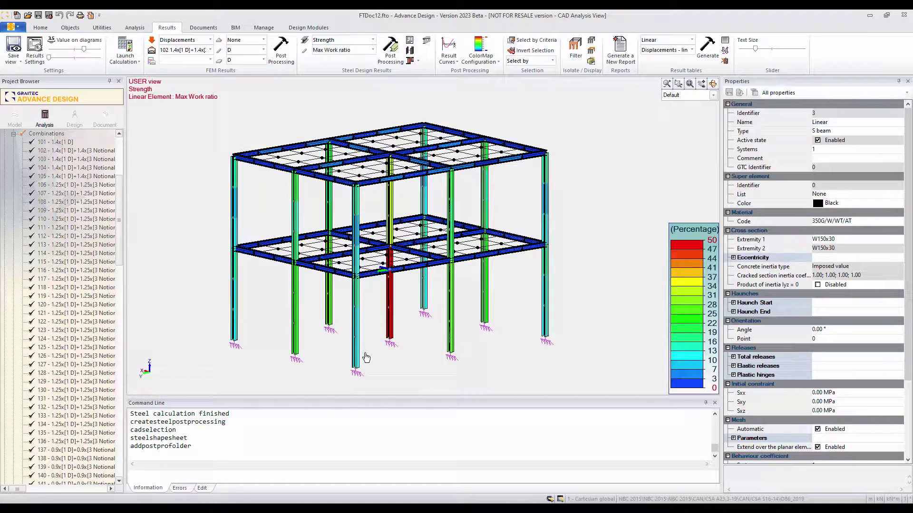
key("Escape")
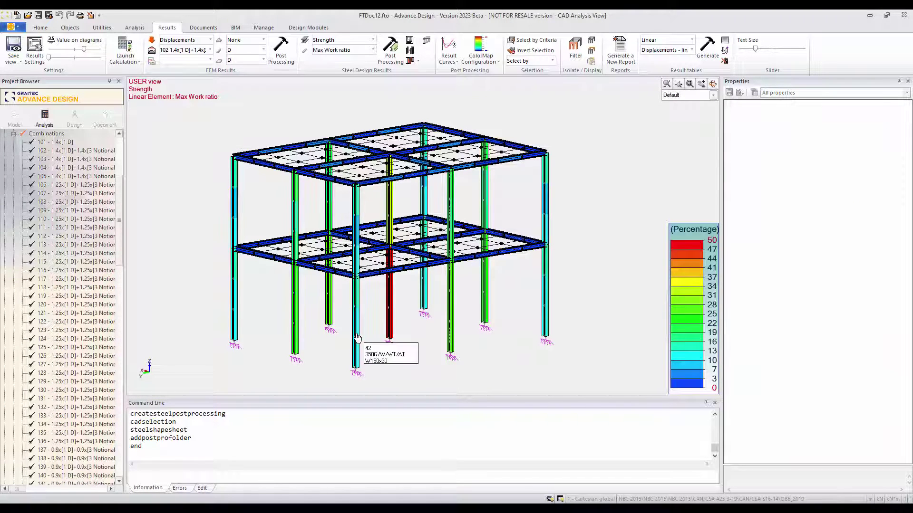
left_click(357, 339)
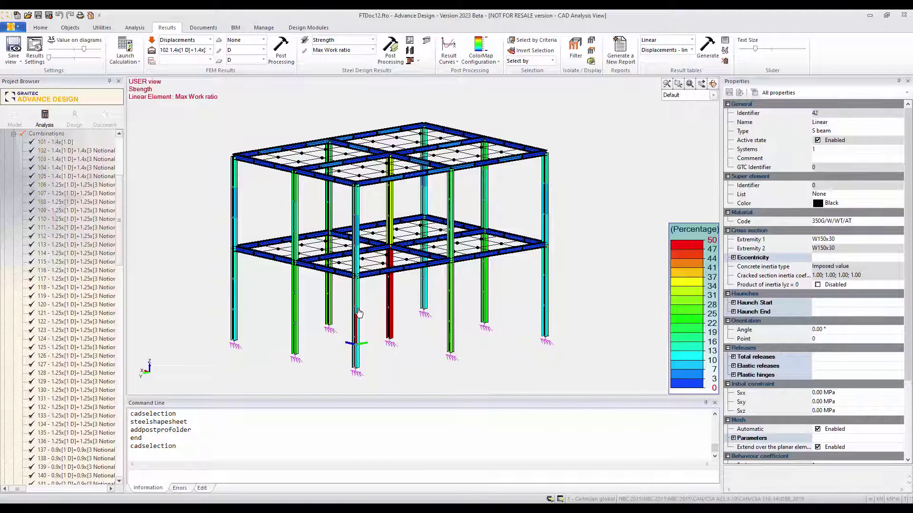
left_click(410, 40)
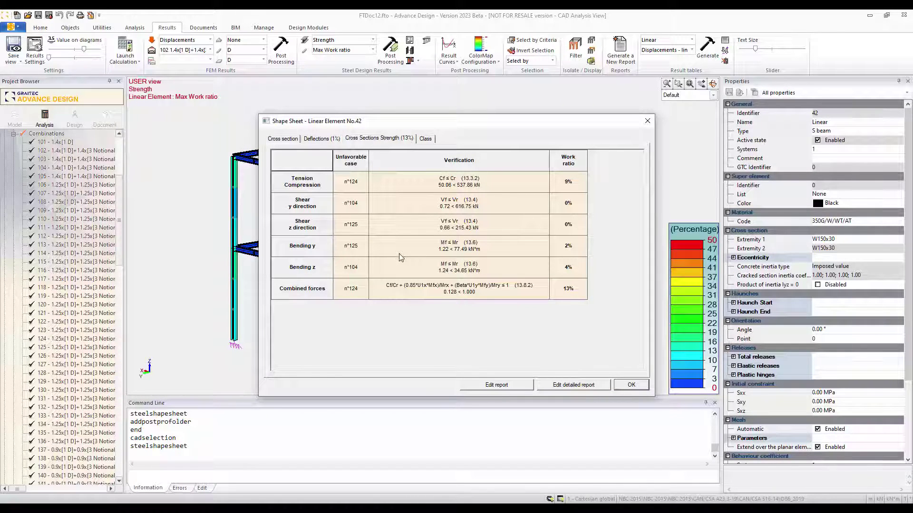
left_click(647, 123)
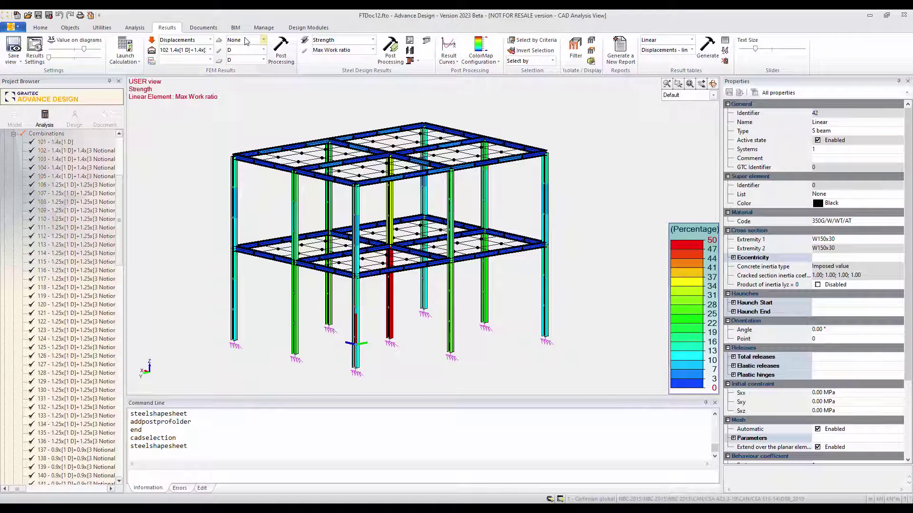
In the steel calculation settings, enable optimisation for strength/stability work ratios less than 50 % and set the profile search type to by weight.
left_click(139, 29)
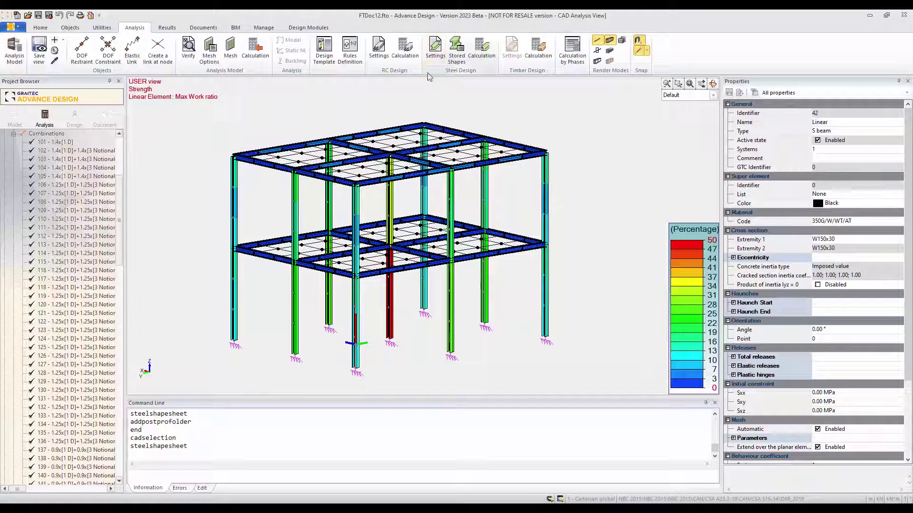
left_click(435, 47)
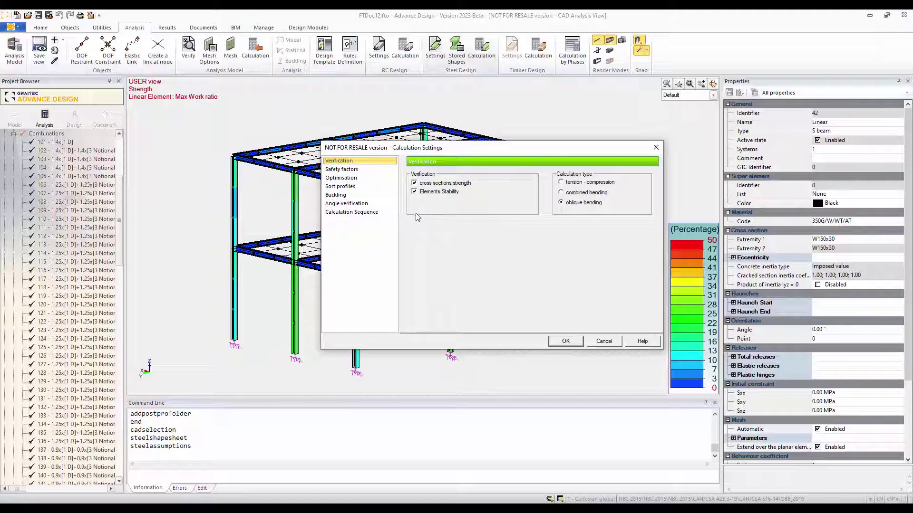
left_click(336, 179)
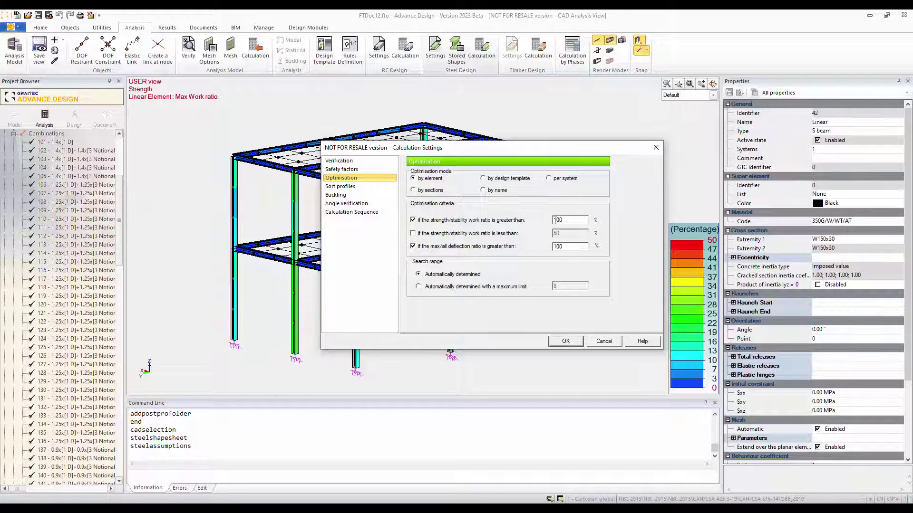
left_click(422, 233)
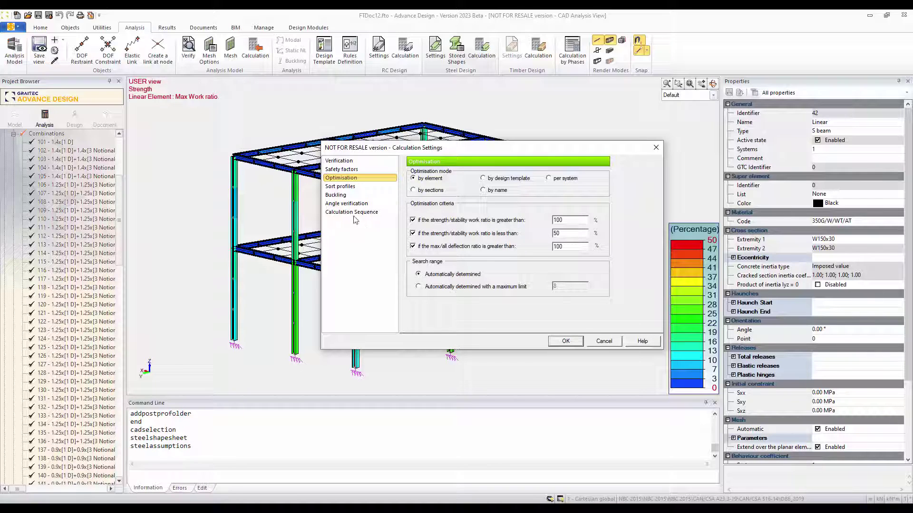
left_click(341, 188)
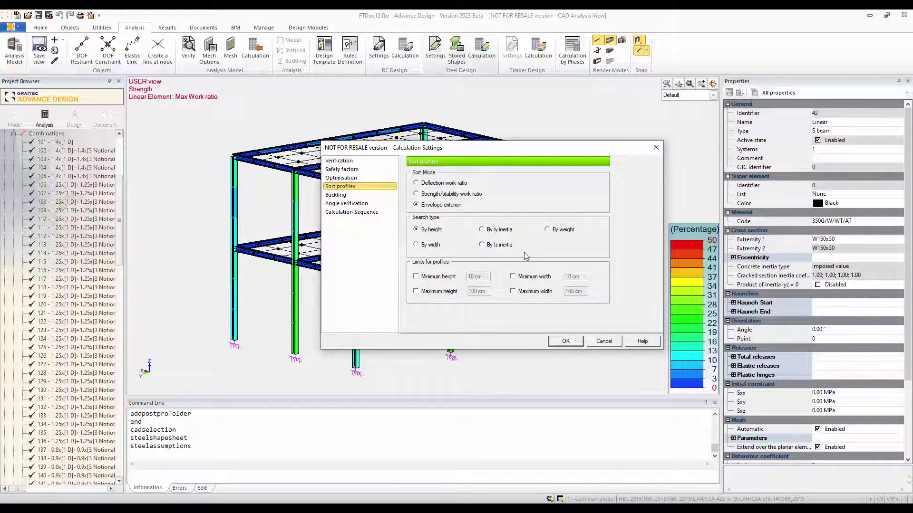
left_click(548, 230)
left_click(564, 342)
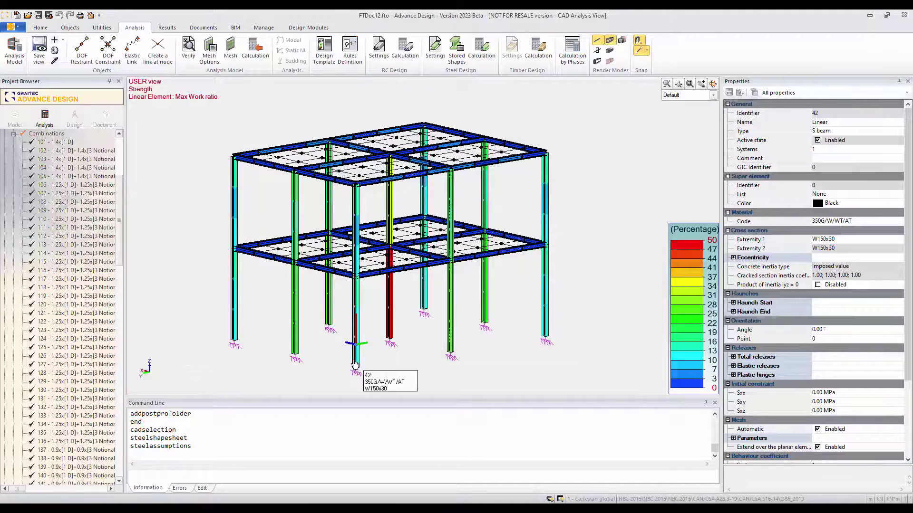
Run the steel calculation only for the selected front corner column and display its Strength results as Max Work ratio.
scroll(356, 361, "up", 2)
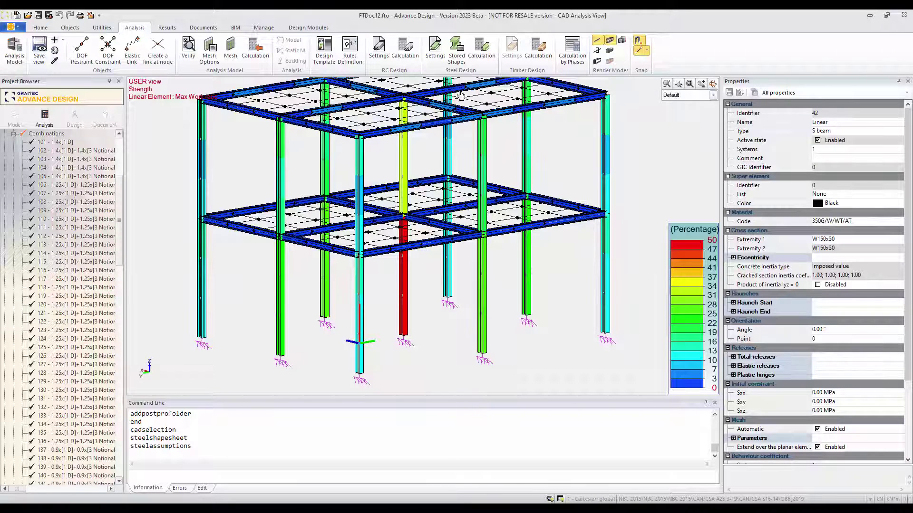
left_click(482, 48)
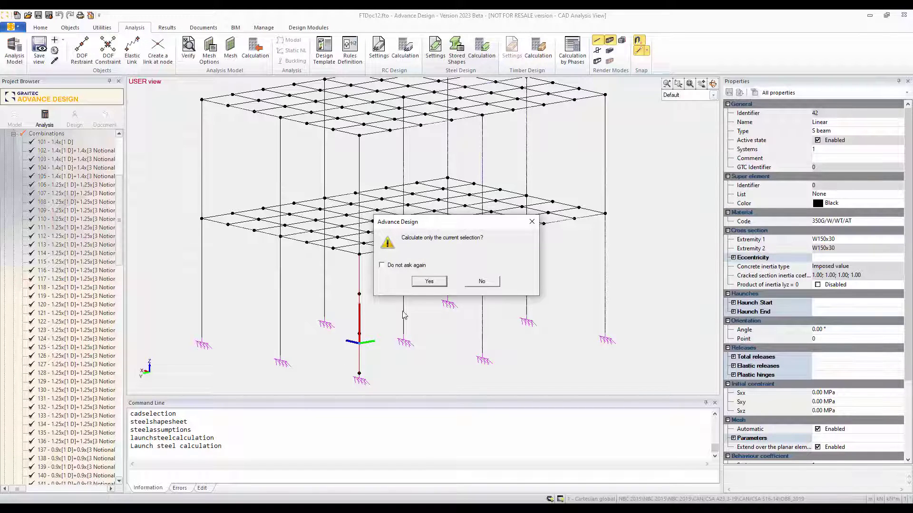
left_click(428, 281)
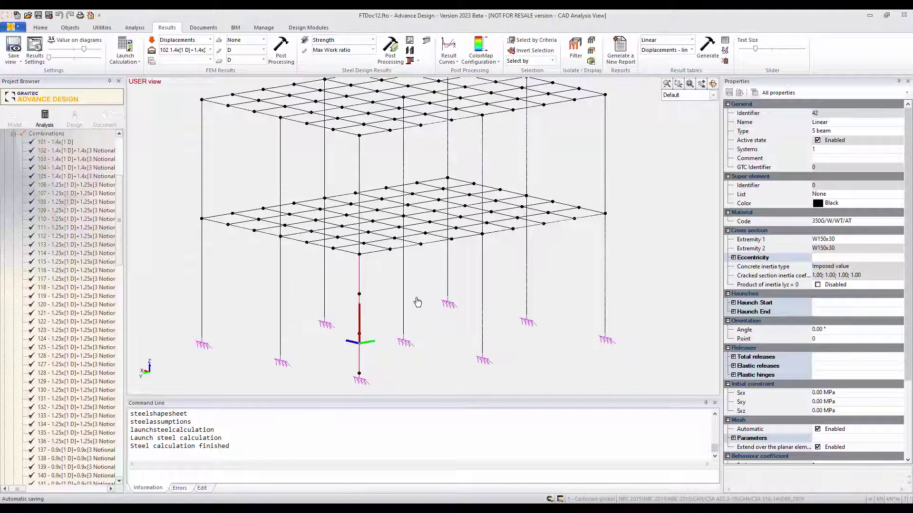
left_click(390, 50)
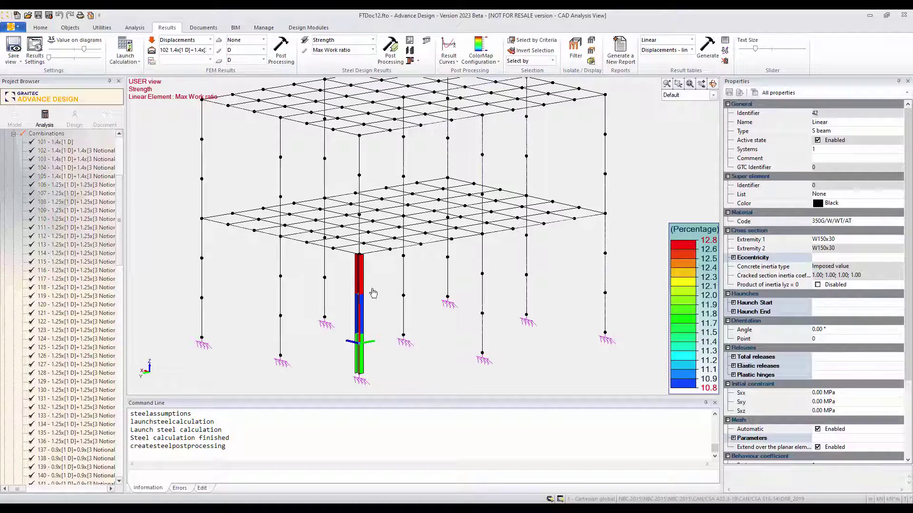
Open the suggested shapes for the front corner column and accept W310x24 as its new cross section.
mouse_move(361, 346)
left_click(410, 50)
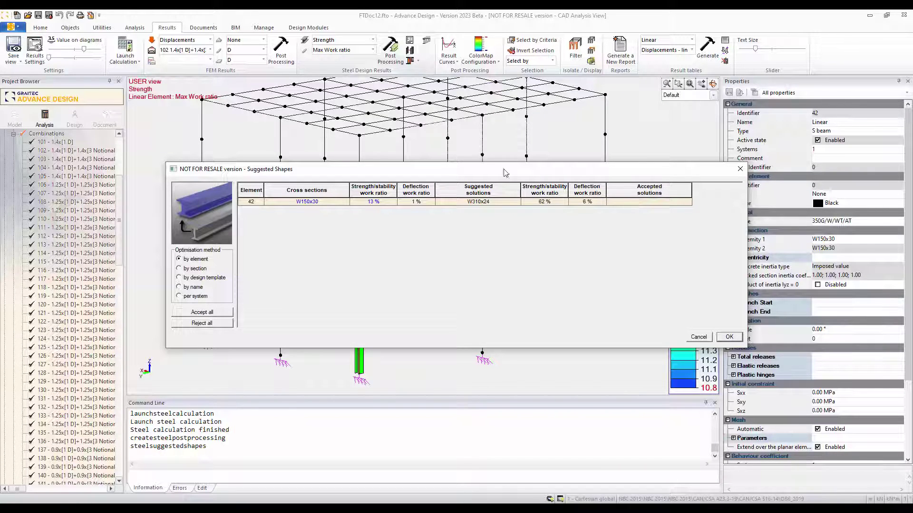
left_click(649, 203)
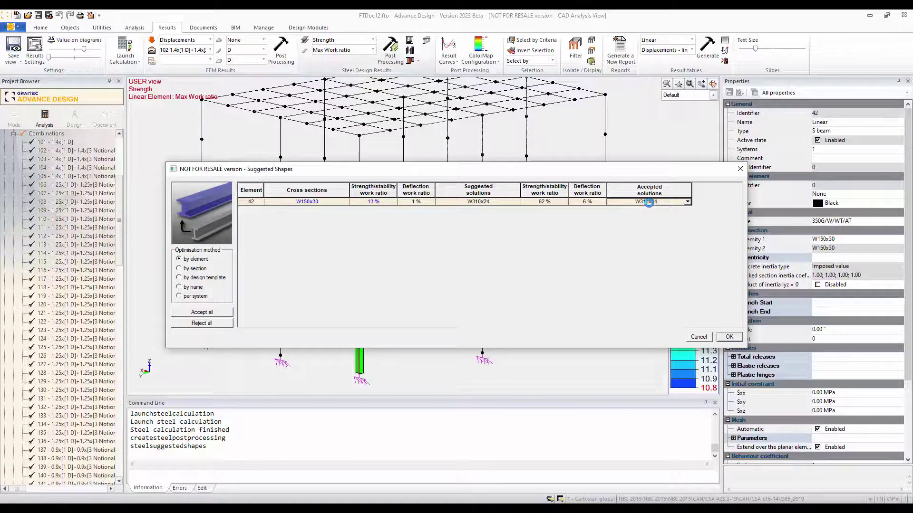
left_click(727, 337)
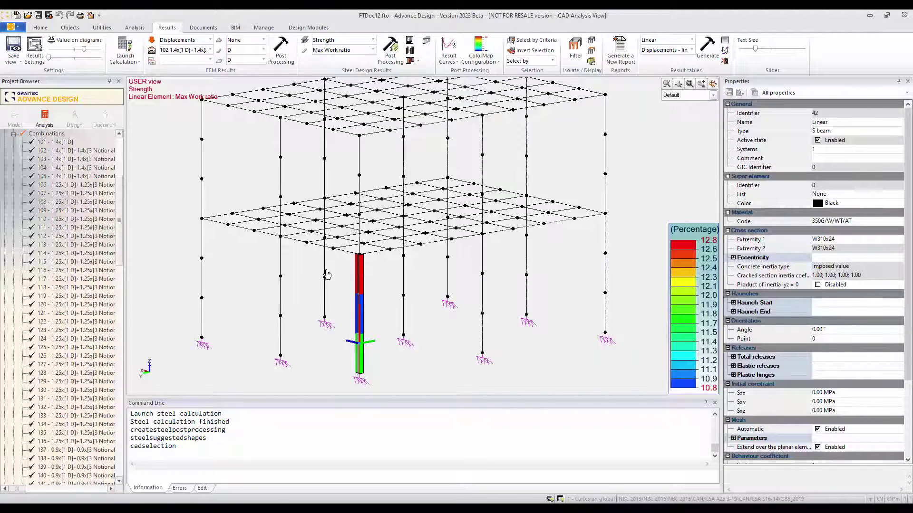
Return to the descriptive model and examine the replaced section of the front corner lower-storey column against the neighbouring columns.
left_click(15, 115)
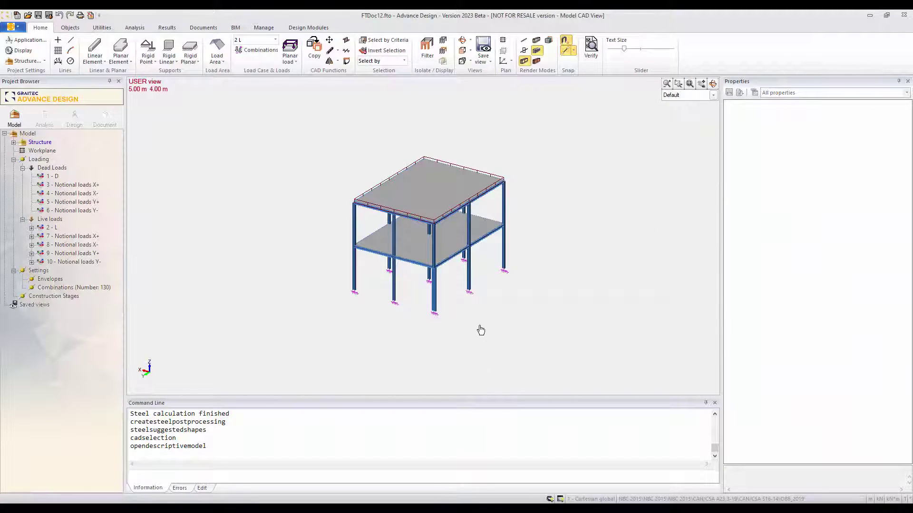
scroll(454, 311, "up", 5)
scroll(454, 313, "up", 3)
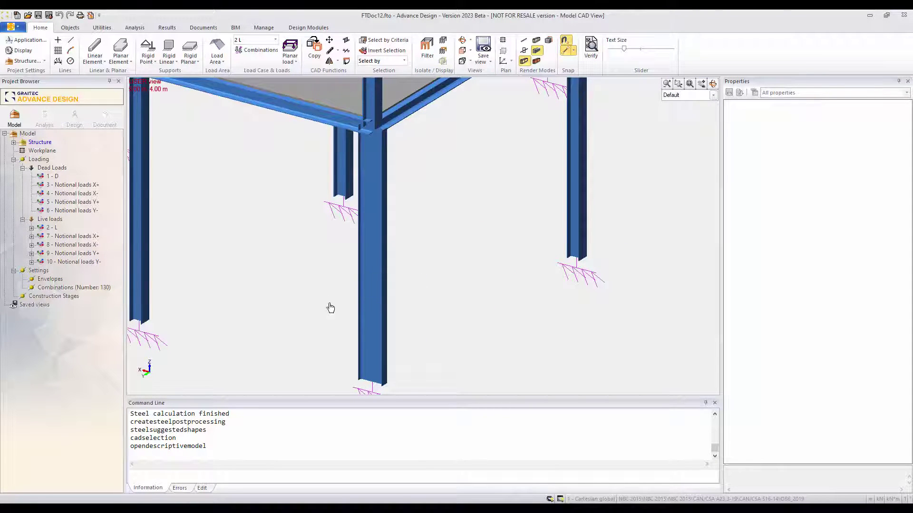
scroll(379, 331, "down", 2)
scroll(379, 332, "down", 4)
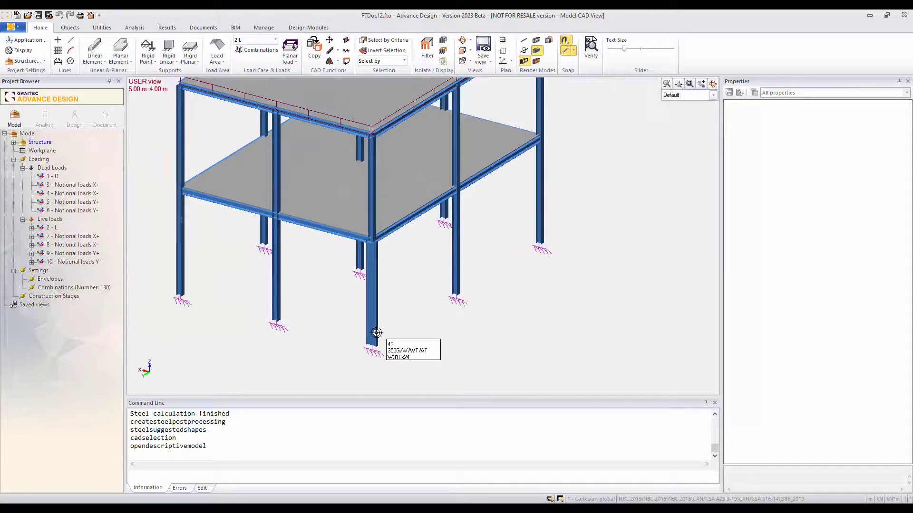
middle_click_drag(343, 325, 353, 322)
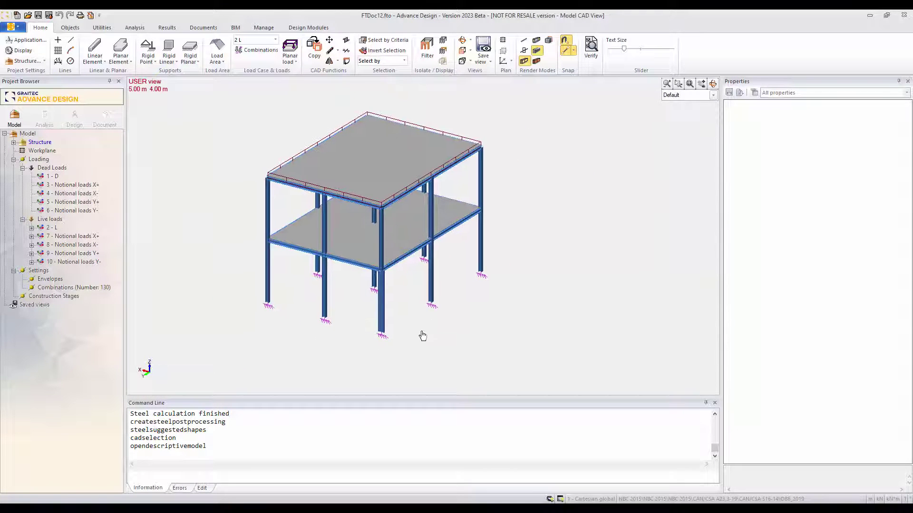
mouse_move(328, 298)
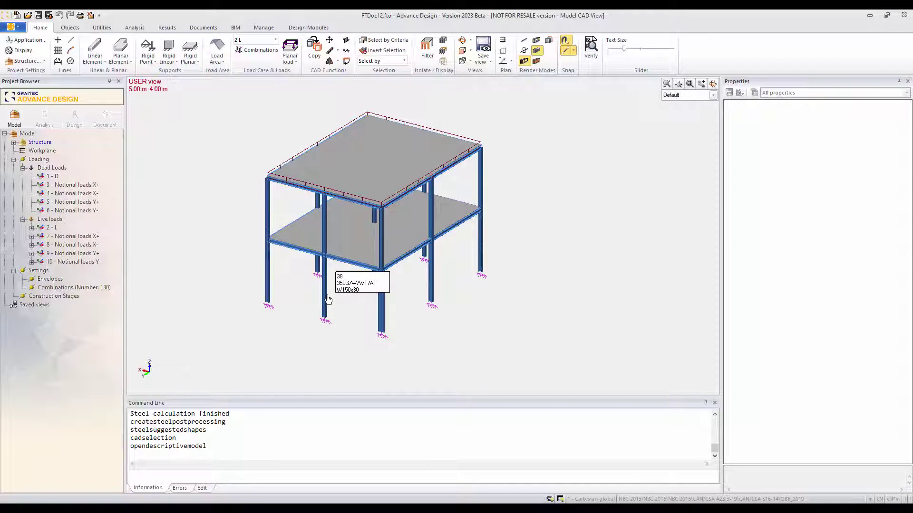